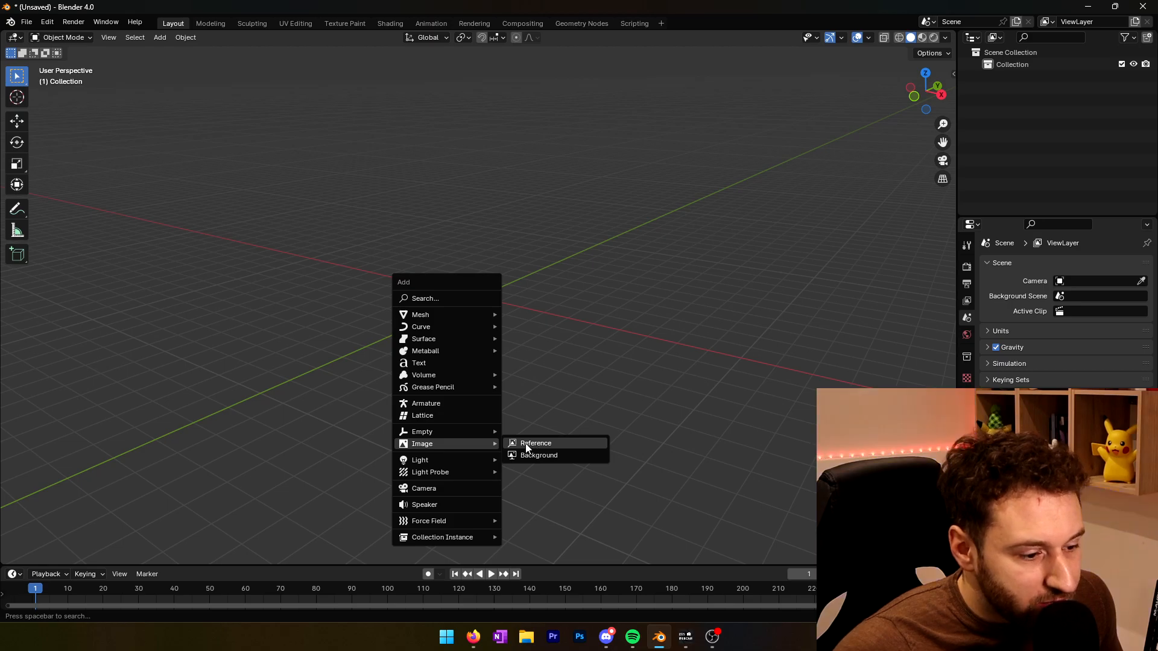
# Step: Add the fox character picture as a reference image and set its X, Y and Z rotation to 0°
pyautogui.click(534, 443)
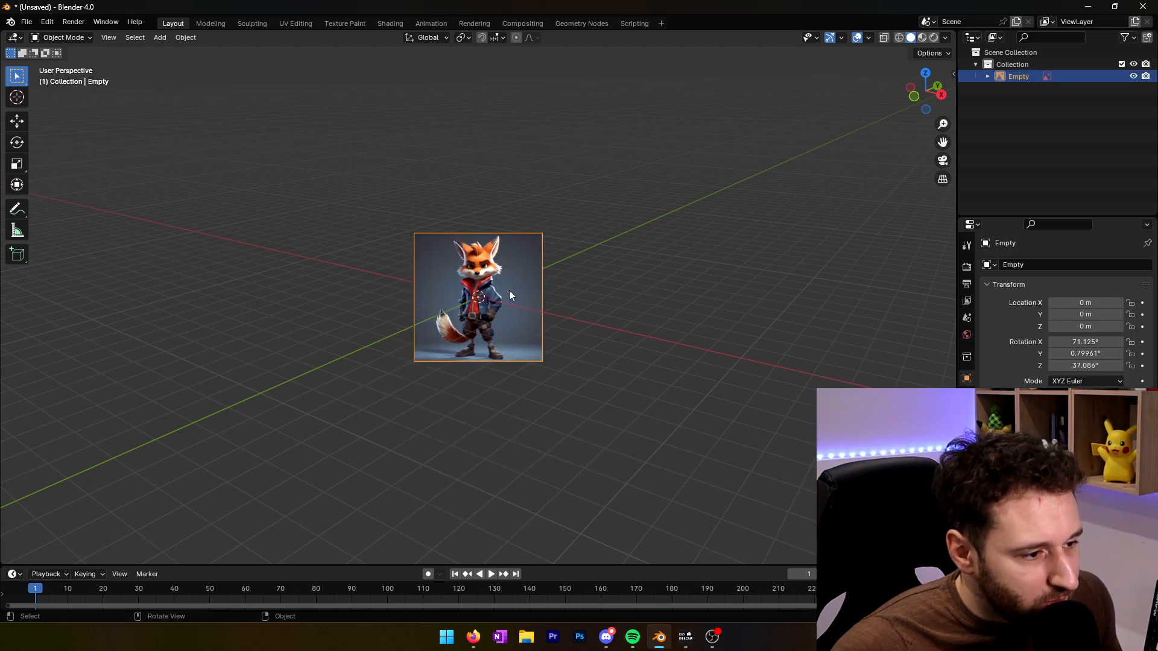
pyautogui.moveTo(509, 290); pyautogui.dragTo(567, 342, button='middle')
pyautogui.click(1085, 342)
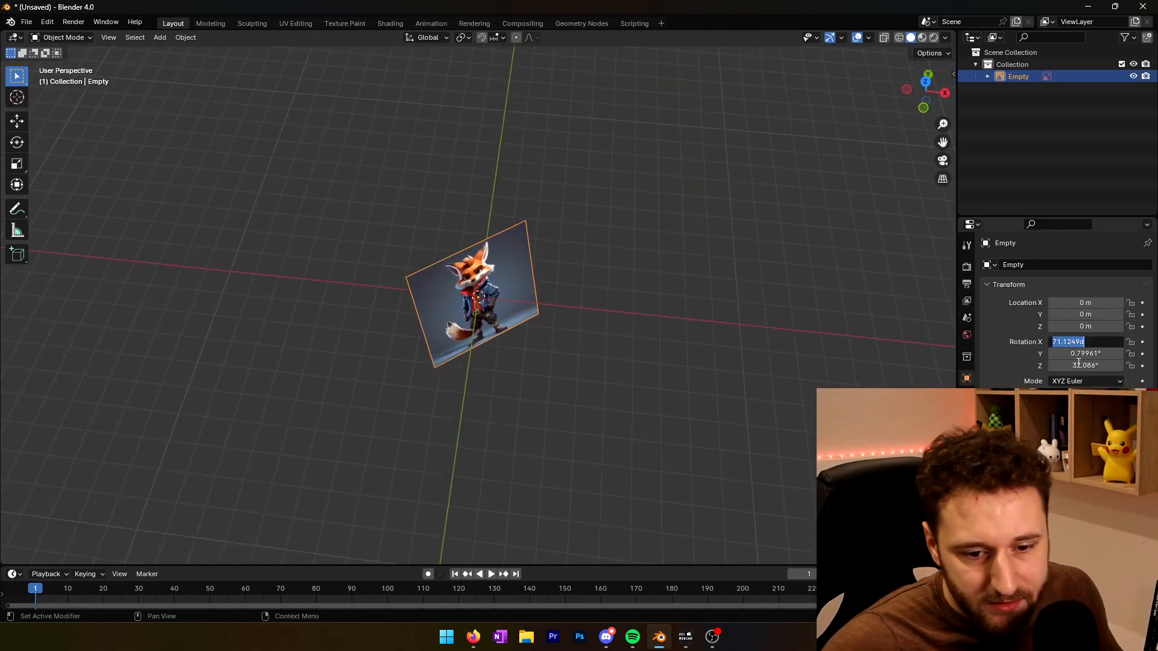
pyautogui.write('0')
pyautogui.press('Return')
pyautogui.click(1085, 354)
pyautogui.write('0')
pyautogui.press('Return')
pyautogui.click(1085, 365)
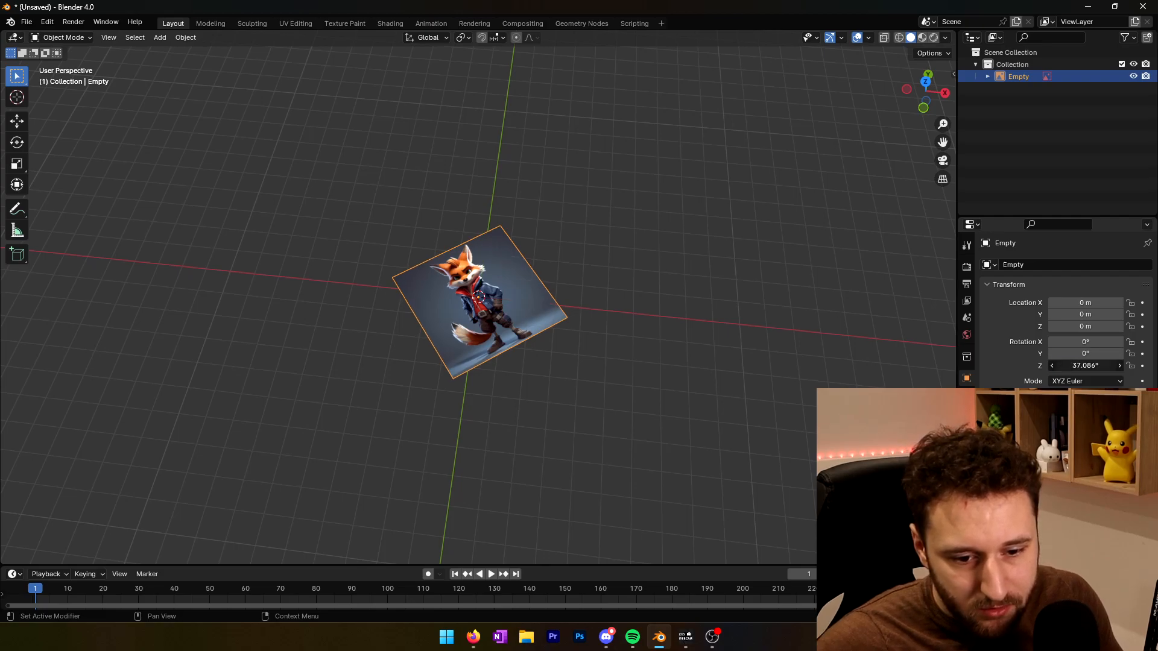
pyautogui.write('0')
pyautogui.press('Return')
# Step: Rotate the fox reference image 90° about the global X axis so it stands upright
pyautogui.moveTo(482, 311); pyautogui.dragTo(499, 288, button='middle')
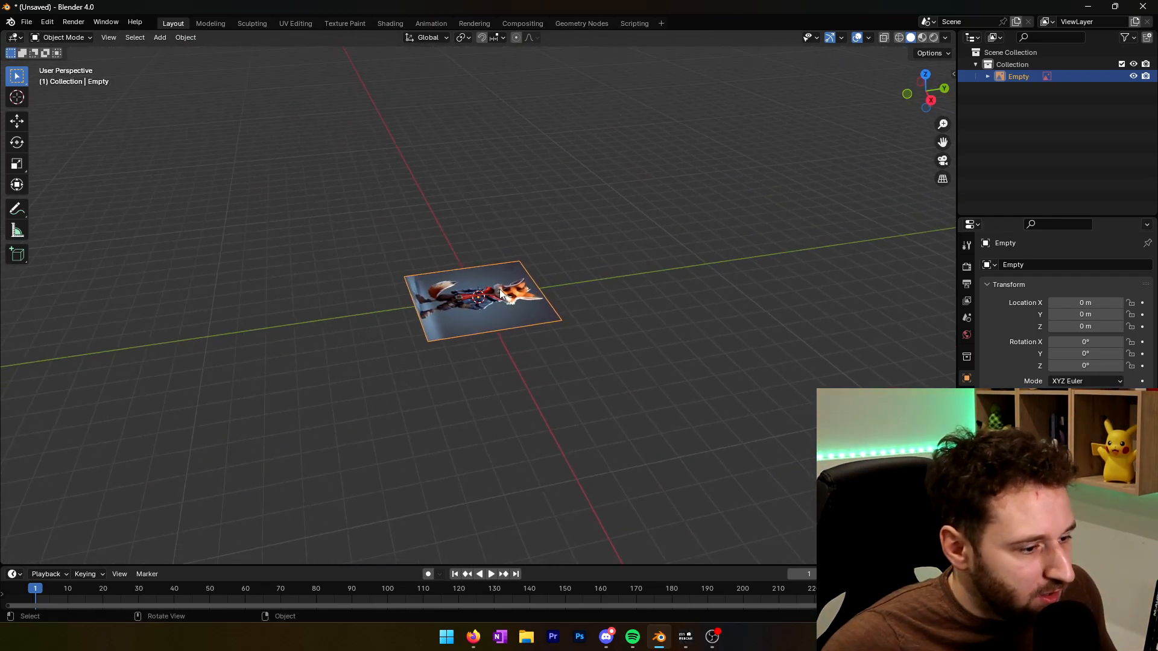
pyautogui.press('r')
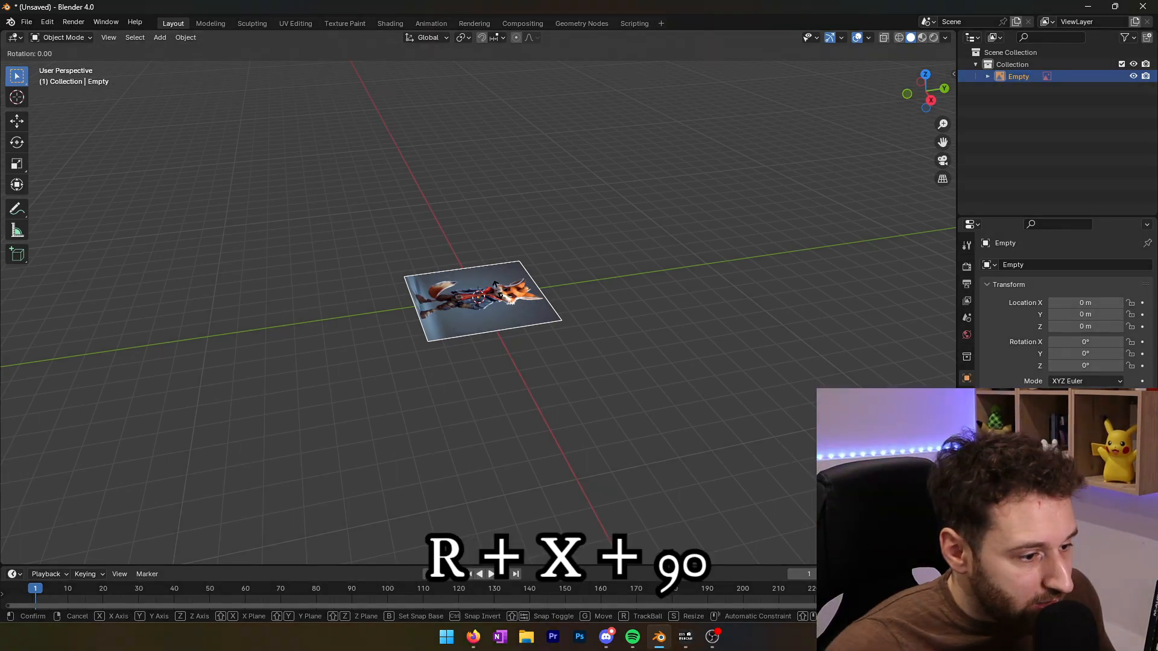
pyautogui.press('x')
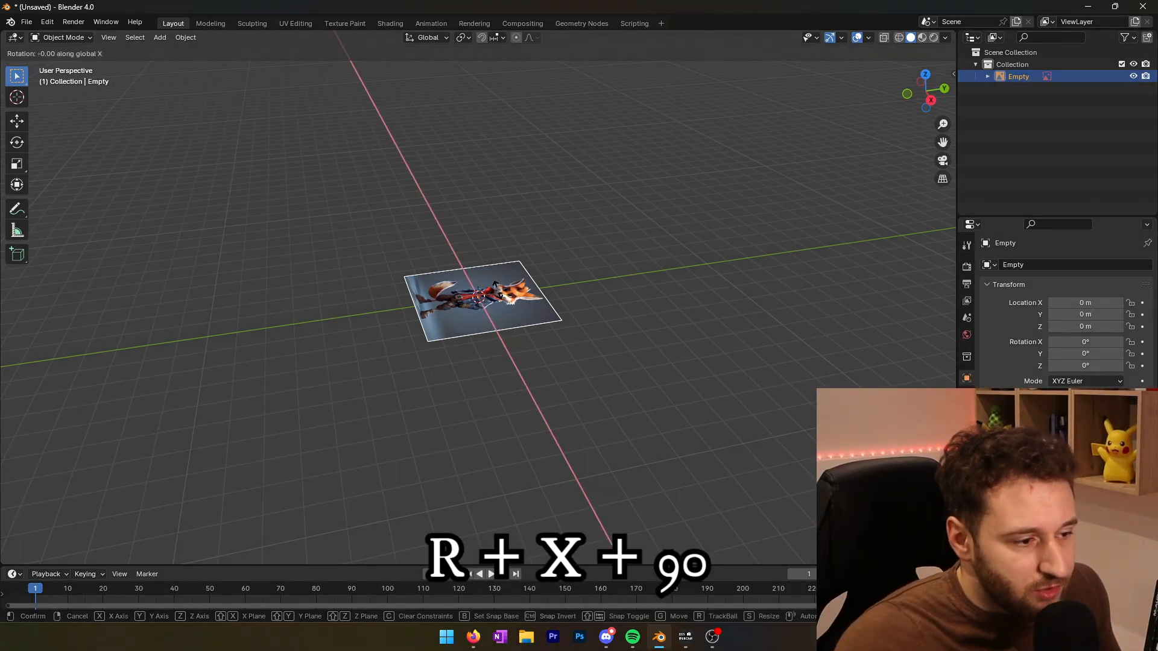
pyautogui.write('90')
pyautogui.press('Return')
pyautogui.moveTo(512, 296); pyautogui.dragTo(481, 290, button='middle')
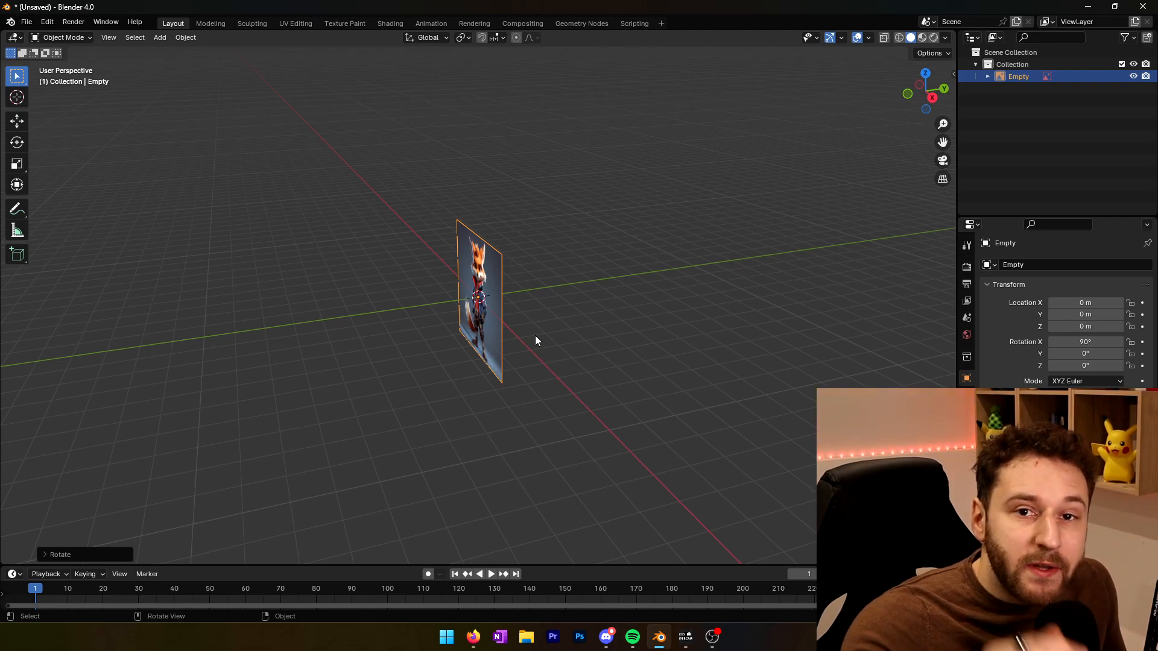
# Step: Move the reference image back along the global Y axis by about 5.69 m and deselect it
pyautogui.moveTo(534, 335); pyautogui.dragTo(489, 293, button='middle')
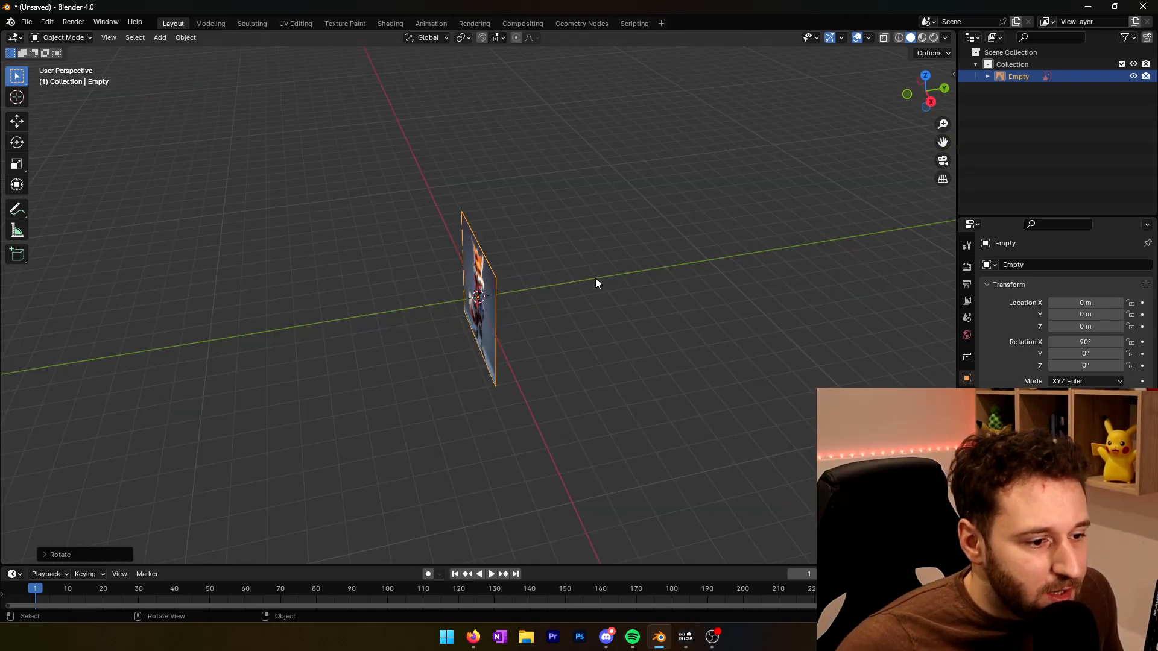
pyautogui.moveTo(595, 281); pyautogui.dragTo(616, 281, button='middle')
pyautogui.press('g')
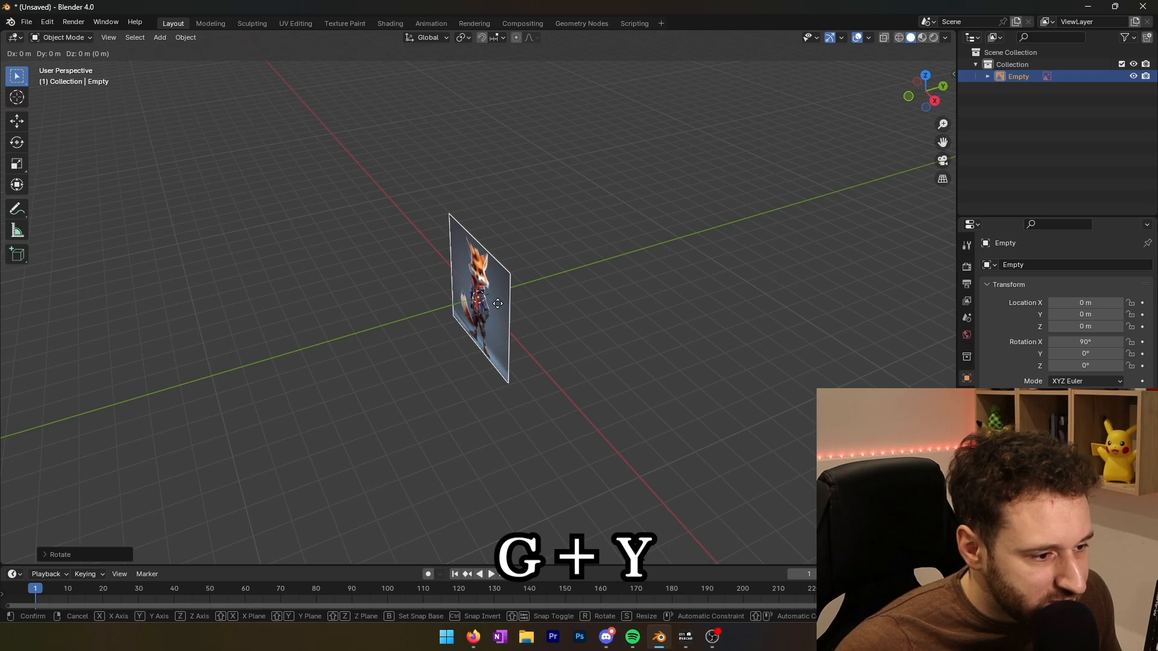
pyautogui.press('y')
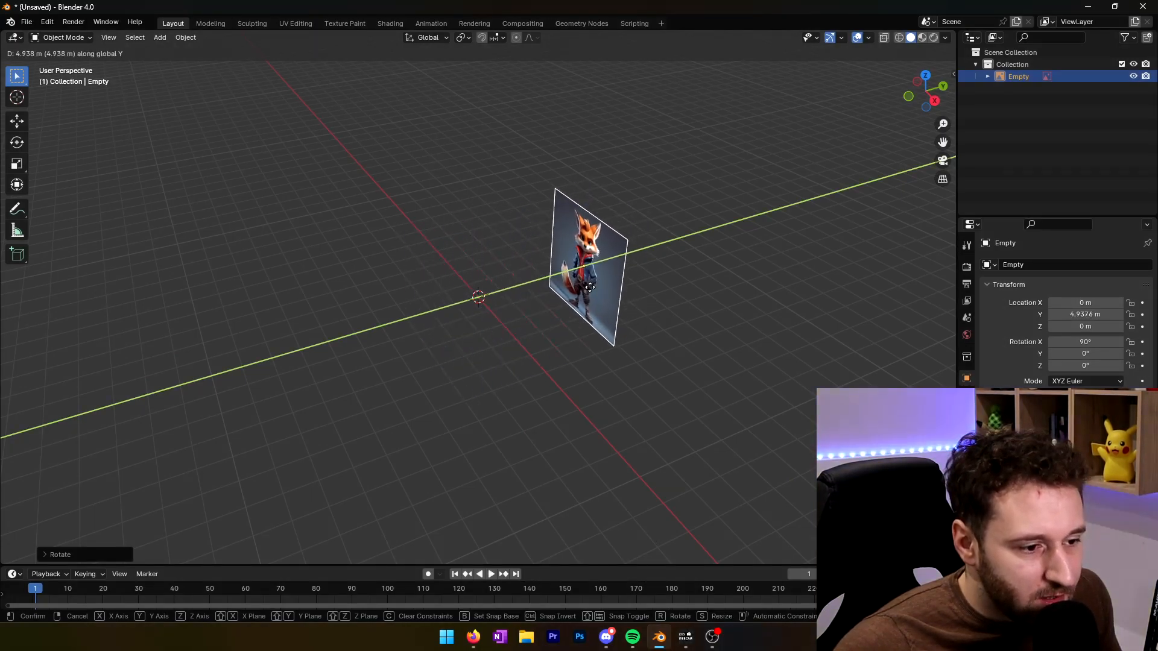
pyautogui.click(619, 274)
pyautogui.moveTo(548, 323); pyautogui.dragTo(642, 285, button='middle')
pyautogui.click(563, 324)
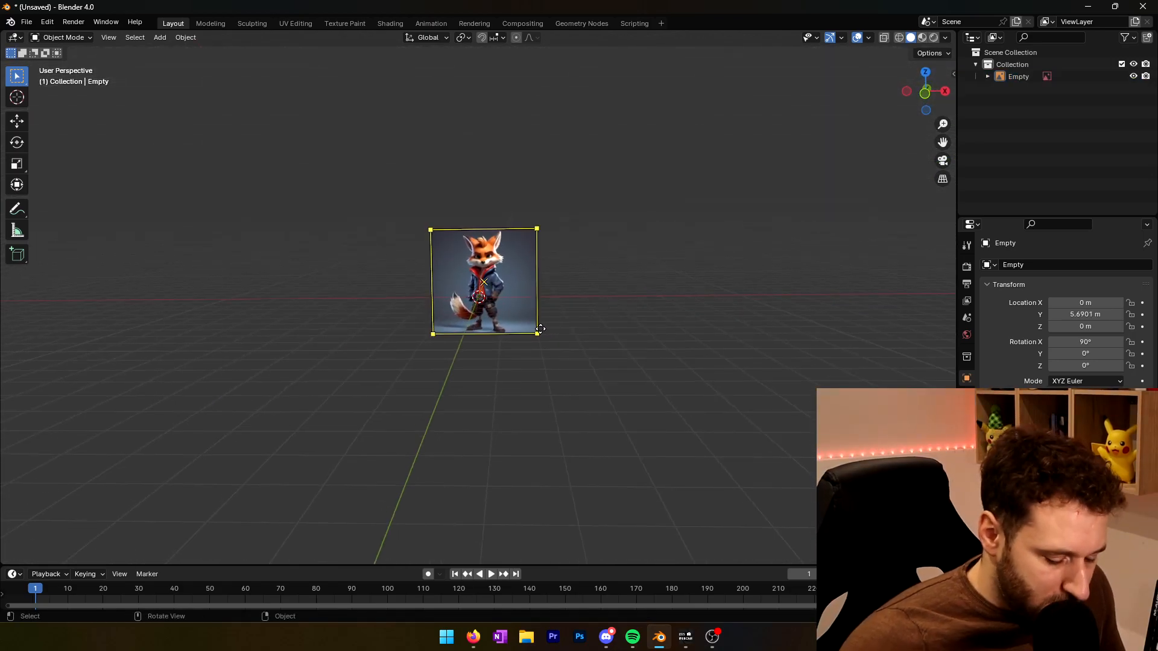
# Step: Raise the reference image about 2.32 m along the global Z axis so the fox's feet rest on the ground line
pyautogui.press('KP_1')
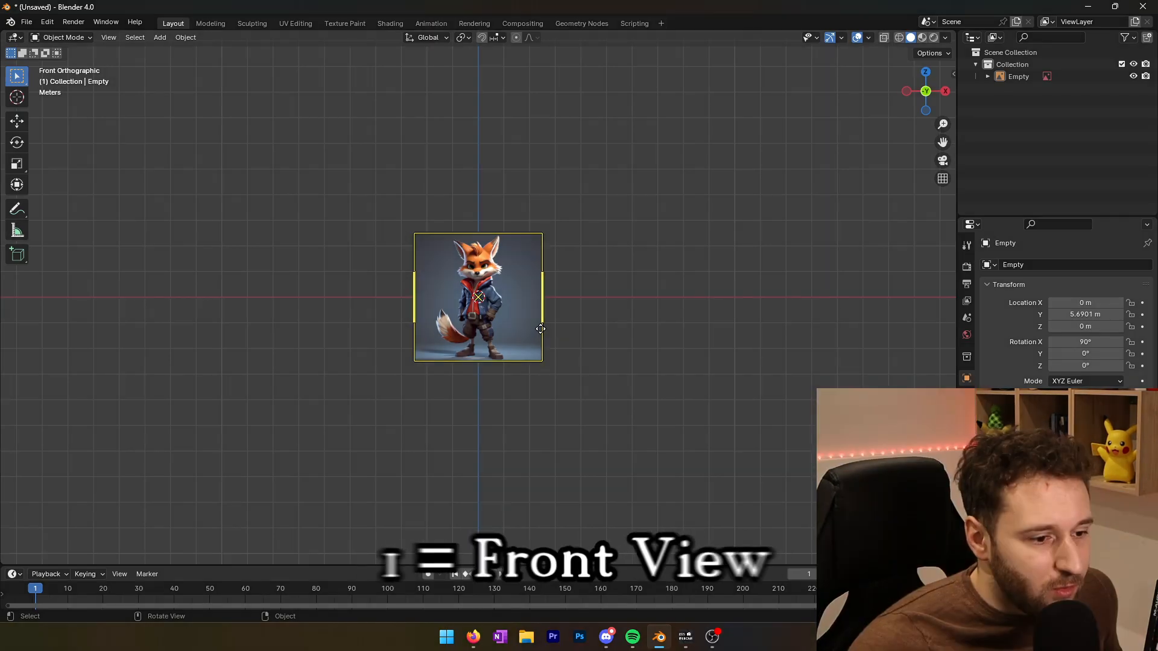
pyautogui.press('KP_3')
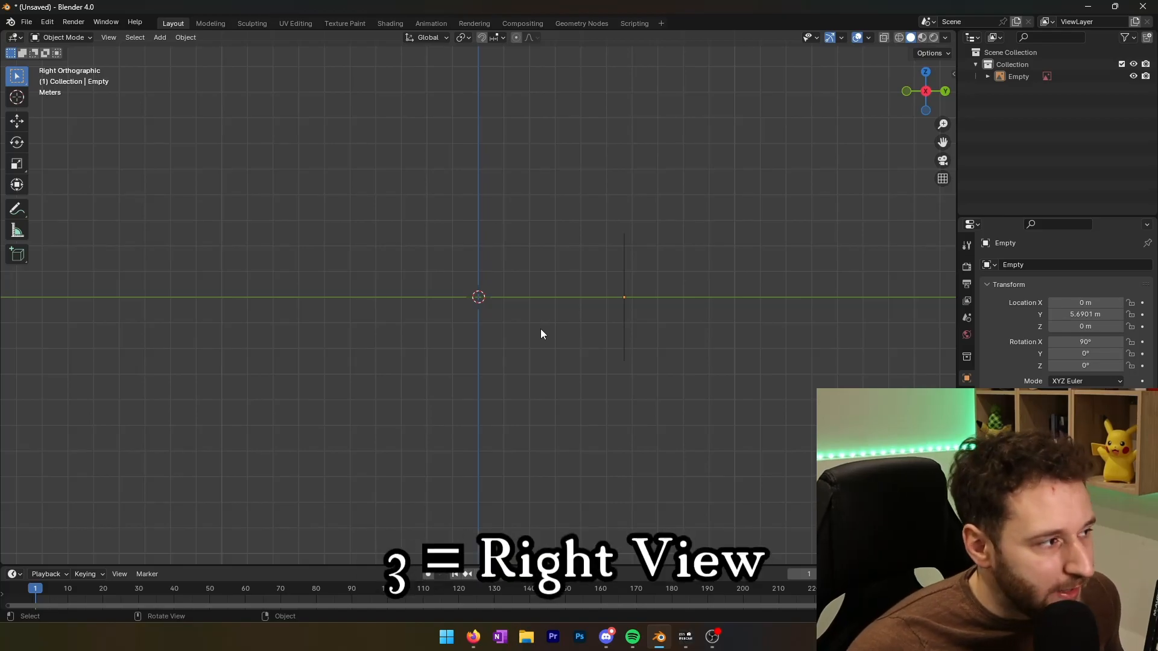
pyautogui.press('KP_7')
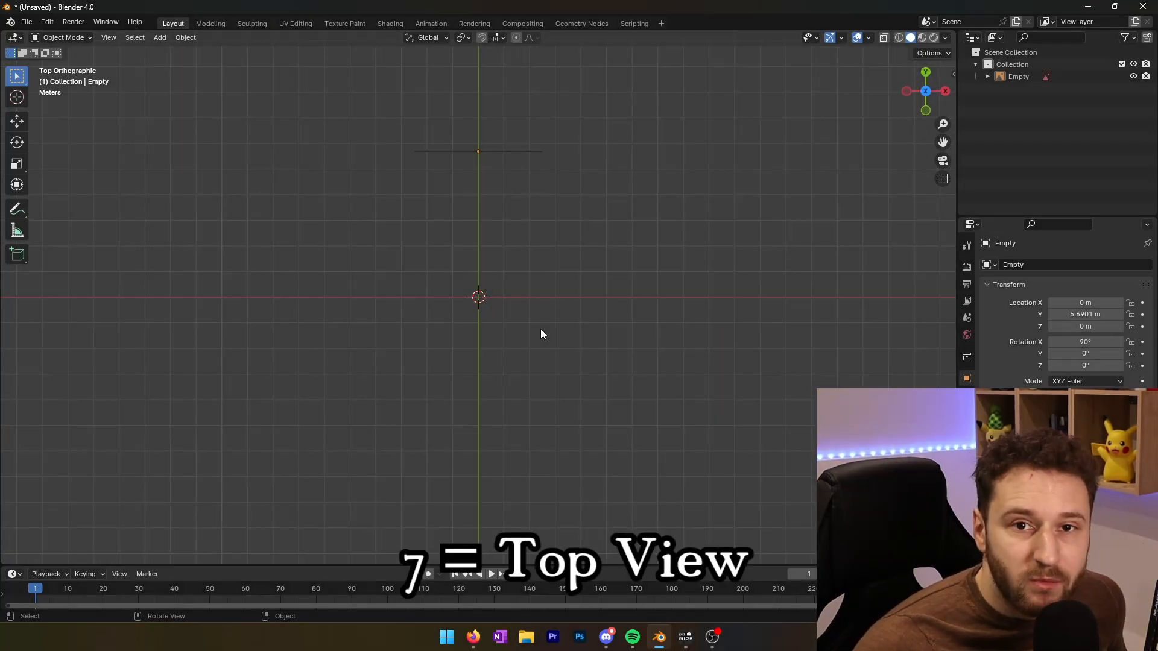
pyautogui.press('KP_1')
pyautogui.scroll(4, 520, 327)
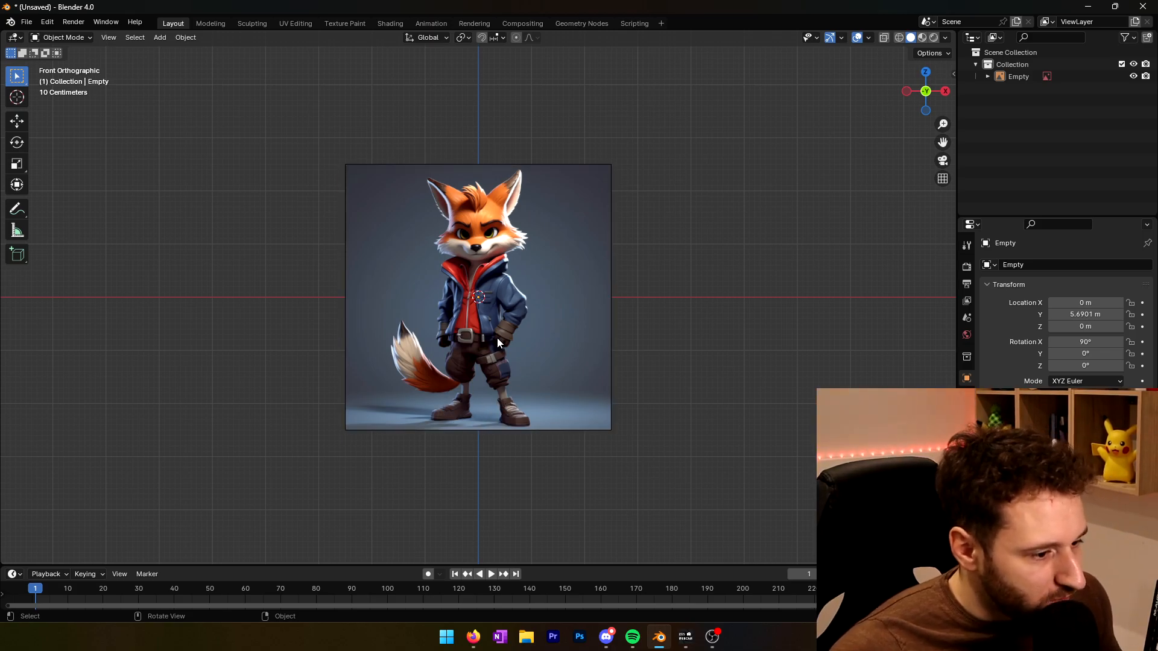
pyautogui.click(505, 319)
pyautogui.press('g')
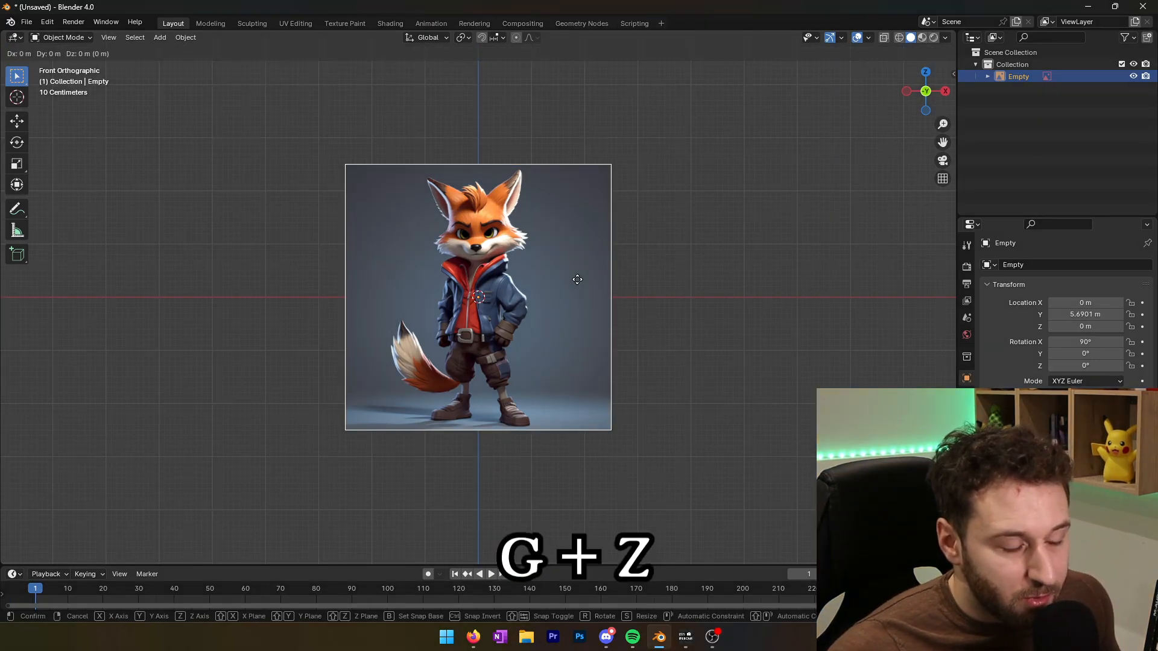
pyautogui.press('z')
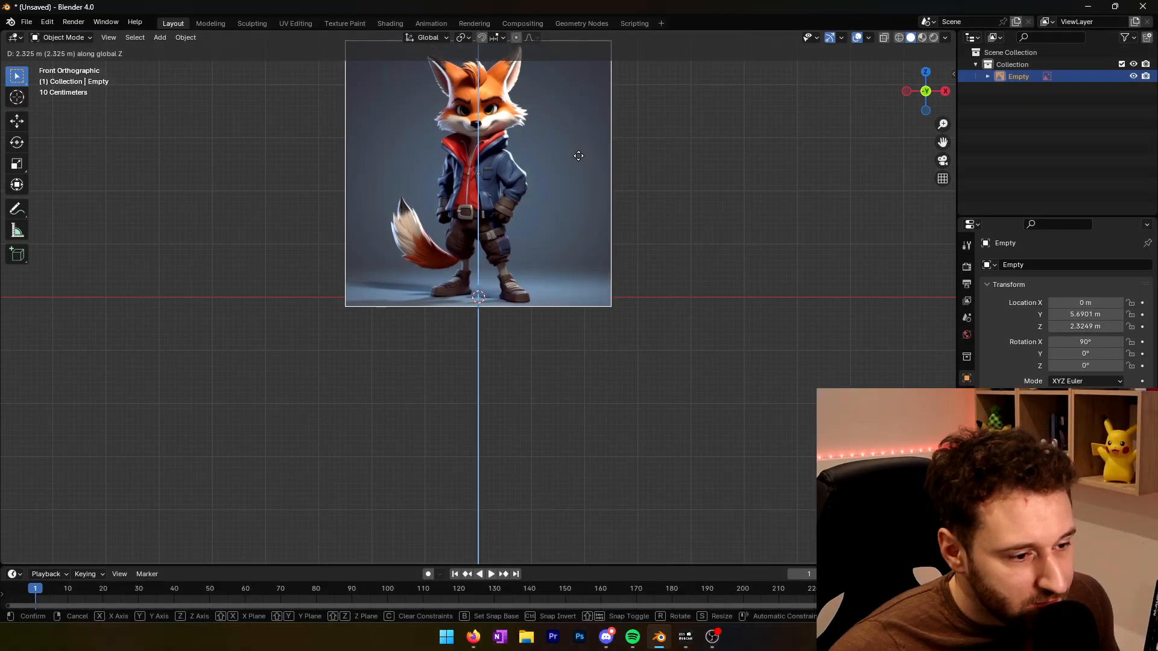
pyautogui.click(581, 156)
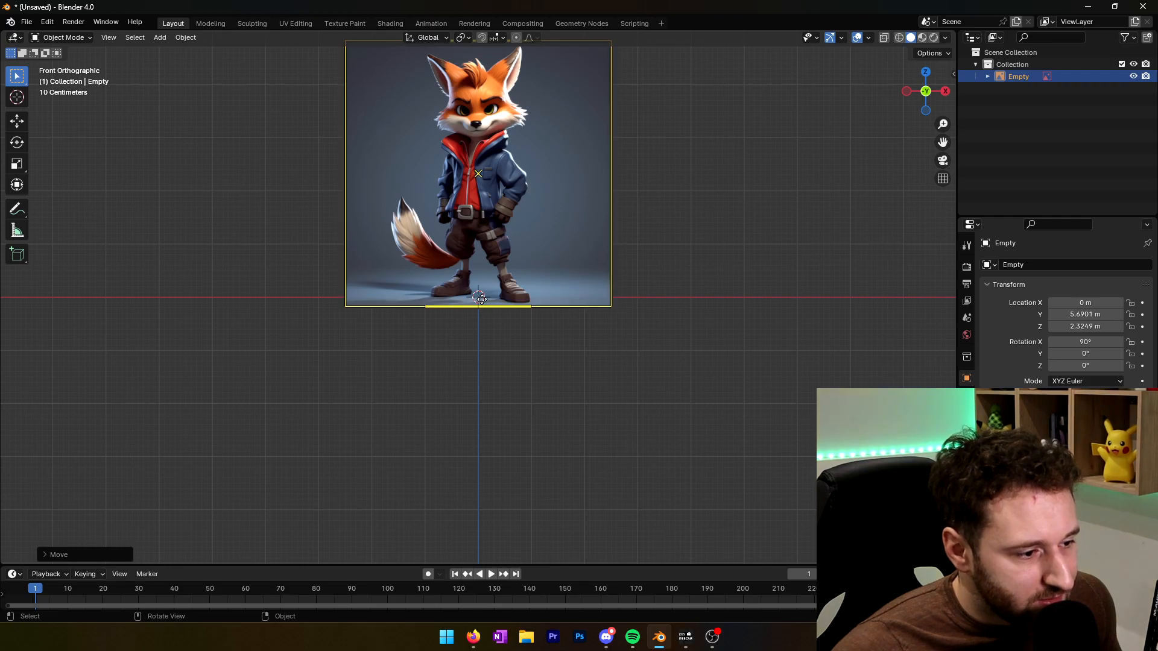
# Step: Add a cube mesh at the world origin in front of the fox reference image
pyautogui.moveTo(478, 297); pyautogui.dragTo(548, 308, button='middle')
pyautogui.scroll(-2, 501, 273)
pyautogui.press('KP_1')
pyautogui.scroll(3, 516, 276)
pyautogui.keyDown('shift'); pyautogui.moveTo(597, 281); pyautogui.dragTo(554, 301, button='middle'); pyautogui.keyUp('shift')
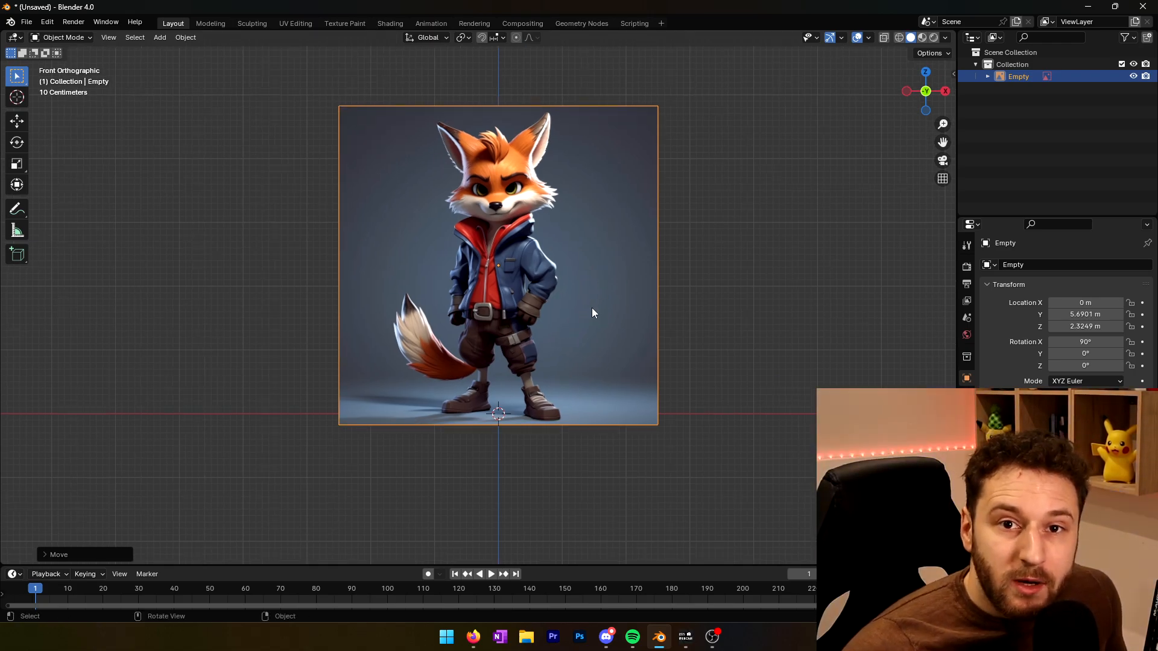
pyautogui.keyDown('shift'); pyautogui.moveTo(692, 250); pyautogui.dragTo(681, 291, button='middle'); pyautogui.keyUp('shift')
pyautogui.click(368, 295)
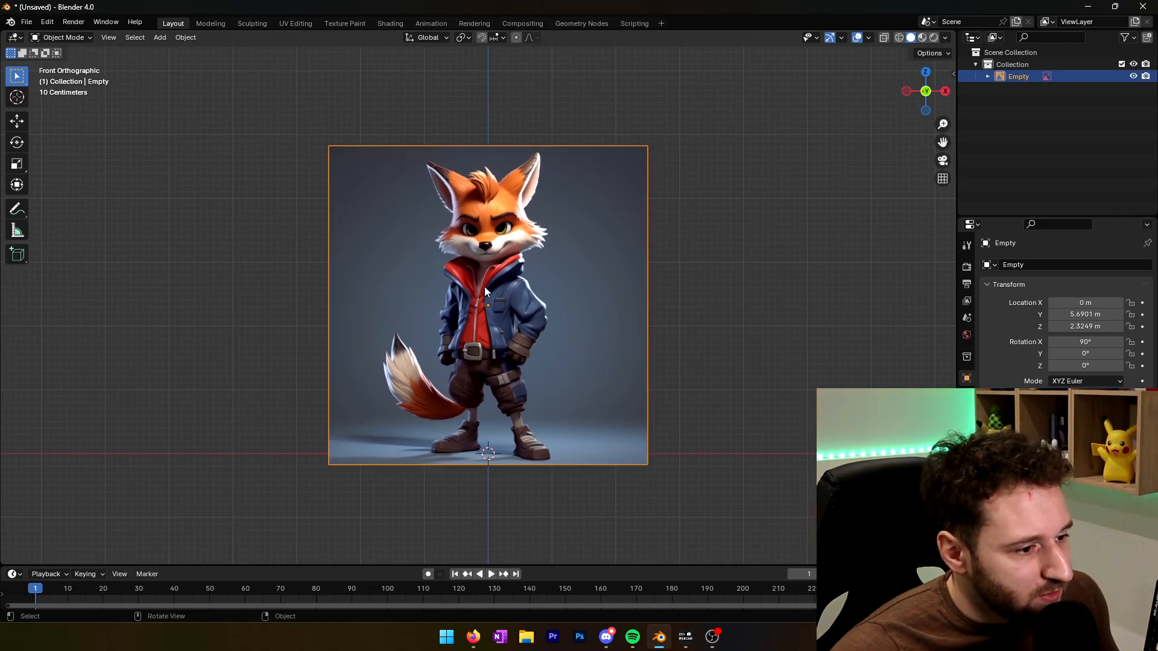
pyautogui.hotkey('shift', 'a')
pyautogui.moveTo(487, 287)
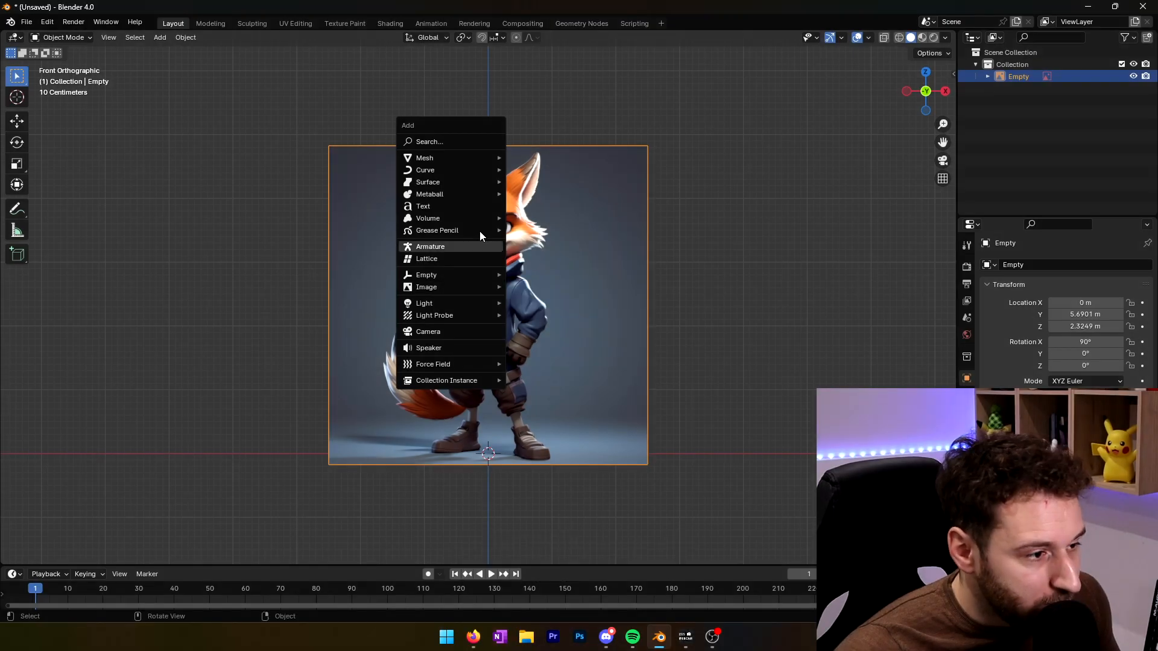
pyautogui.moveTo(467, 157)
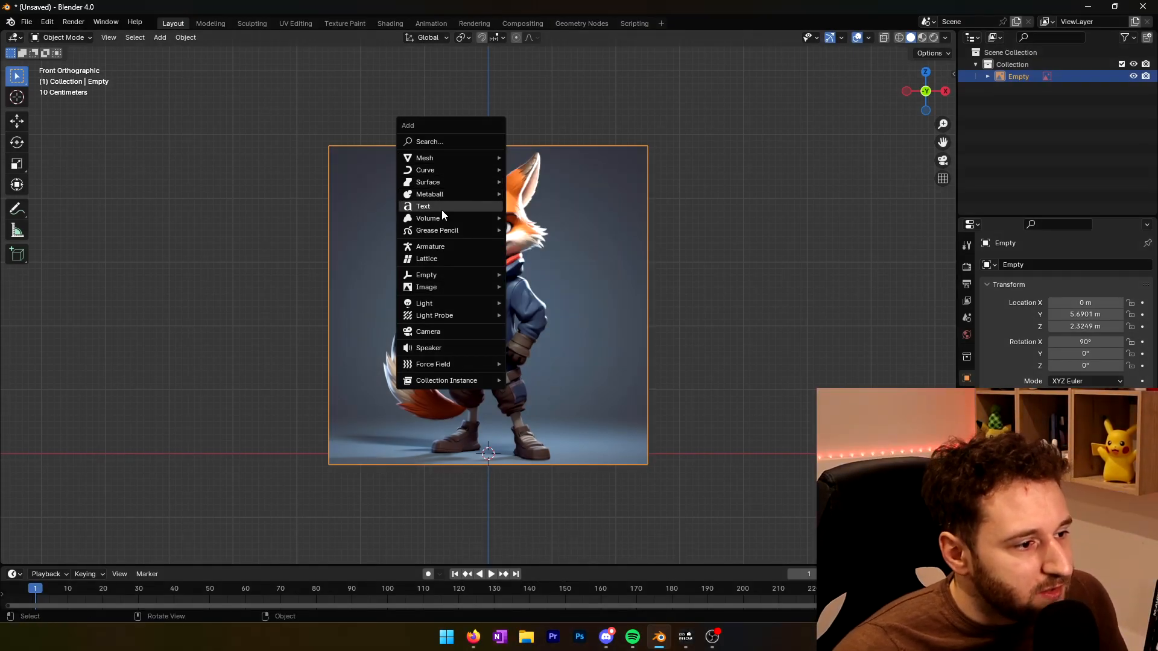
pyautogui.moveTo(443, 219)
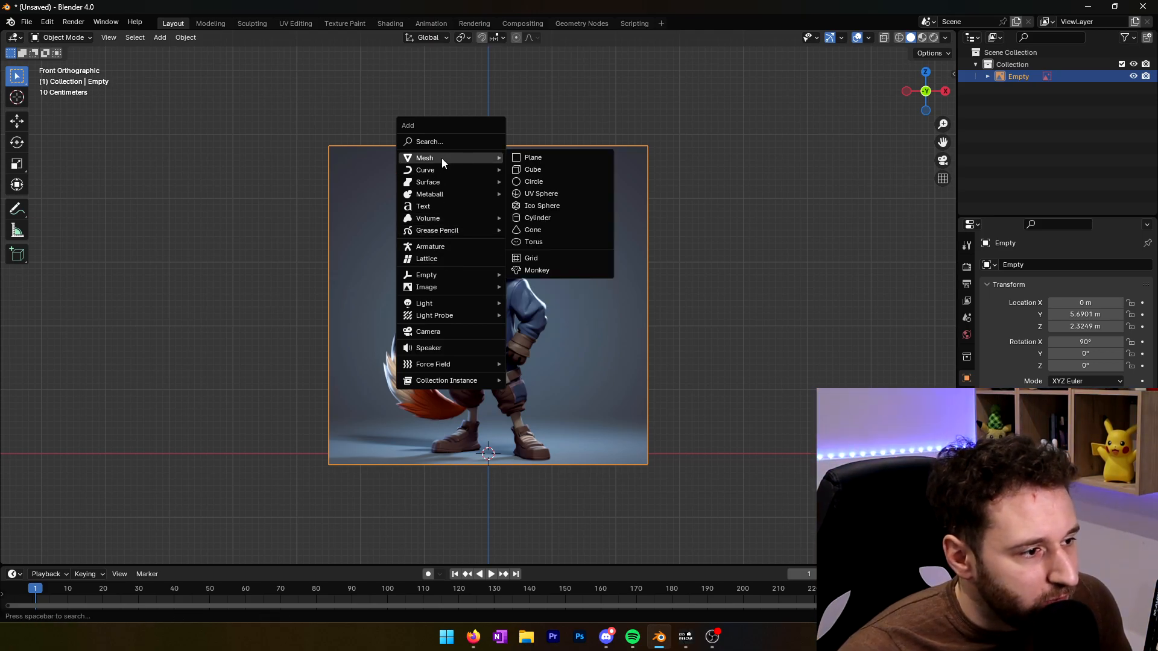
pyautogui.click(533, 170)
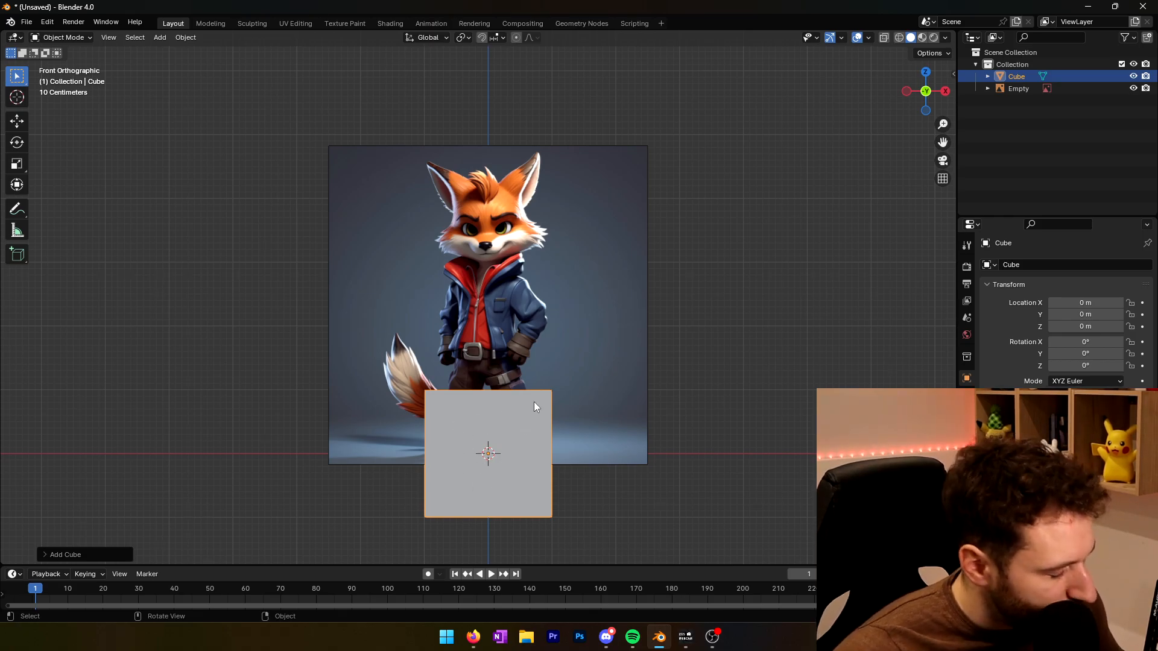
# Step: Move the cube up along the global Z axis by about 2.15 m, over the fox's torso
pyautogui.press('g')
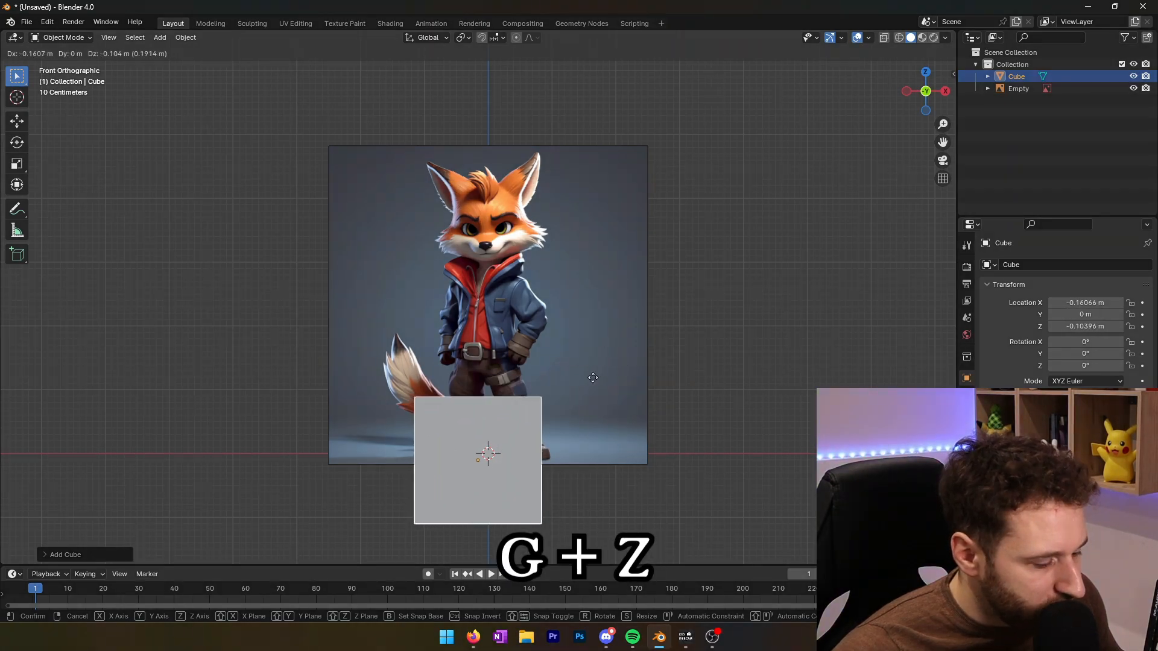
pyautogui.press('z')
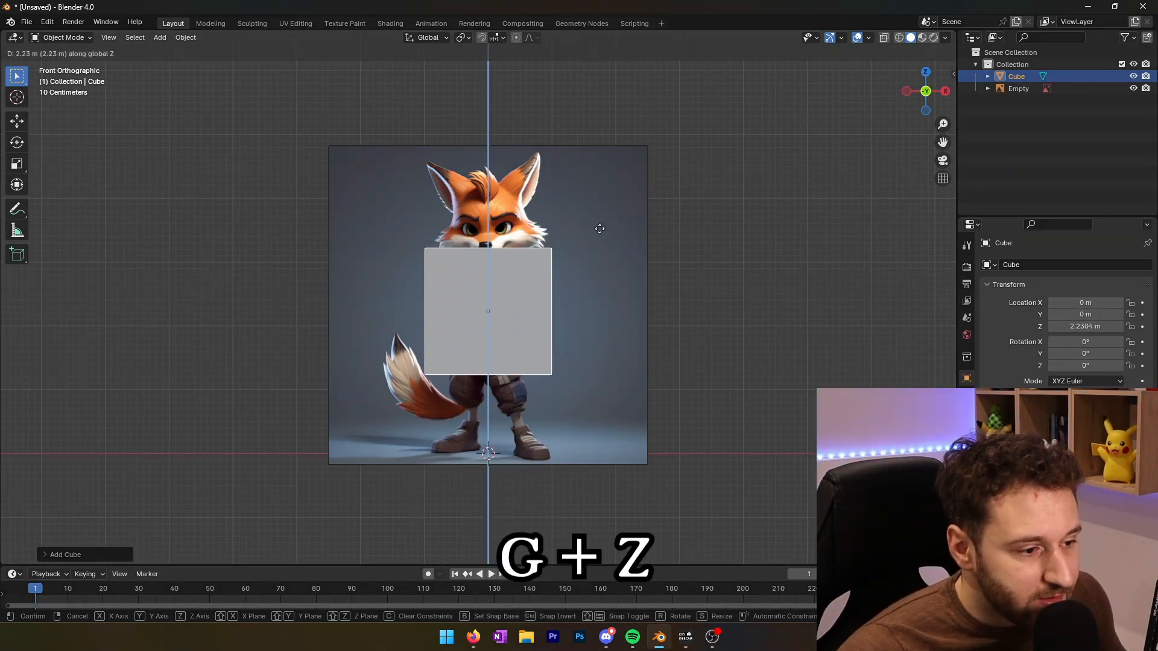
pyautogui.click(600, 239)
pyautogui.scroll(1, 604, 317)
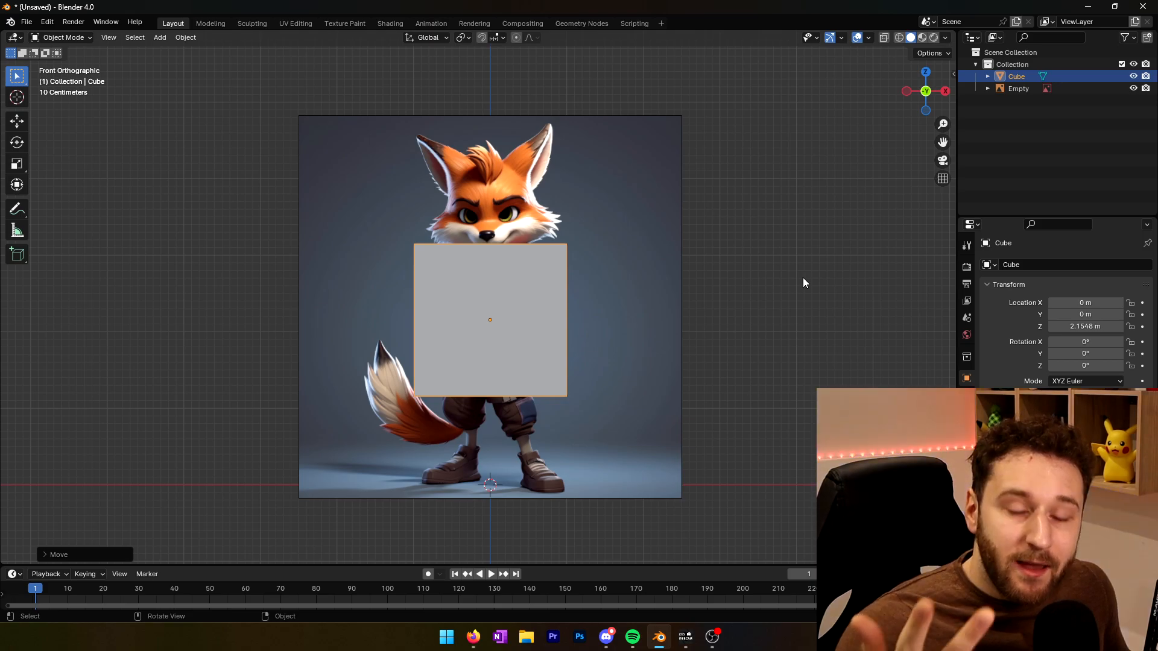
pyautogui.moveTo(525, 310); pyautogui.dragTo(520, 378, button='middle')
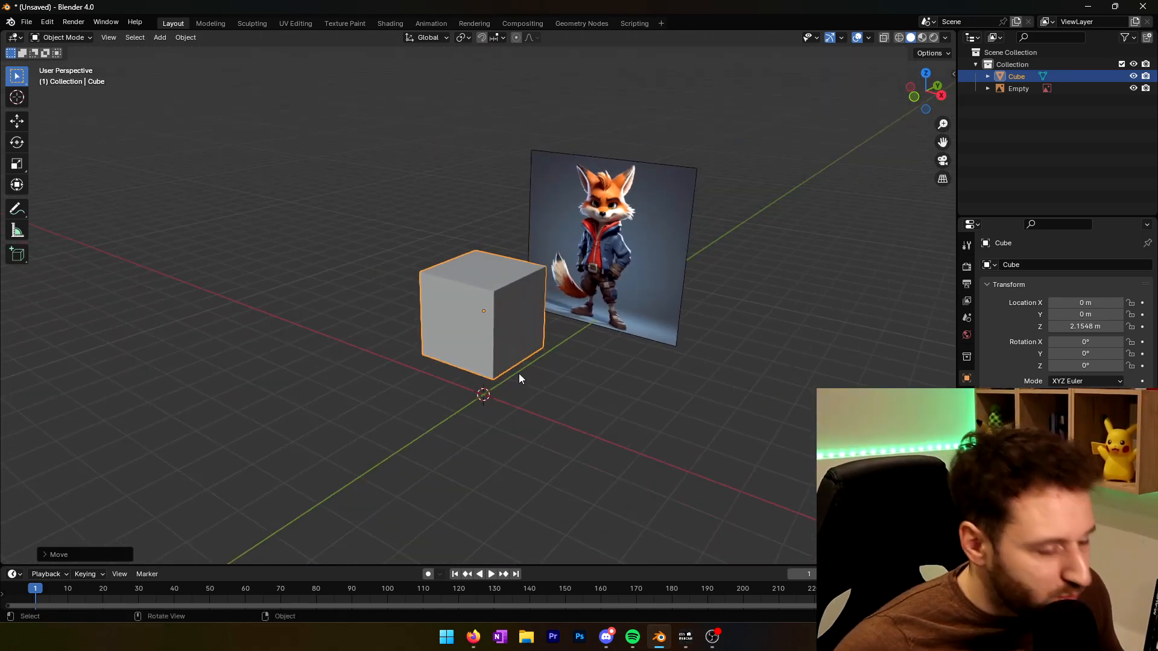
pyautogui.press('g')
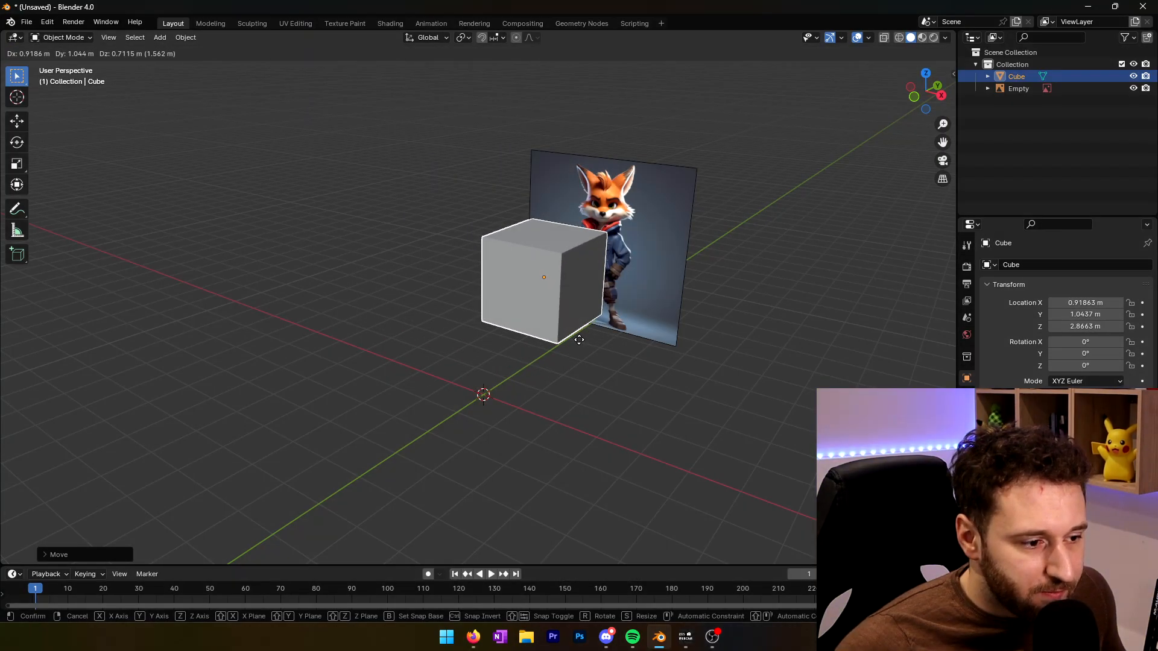
pyautogui.rightClick(579, 345)
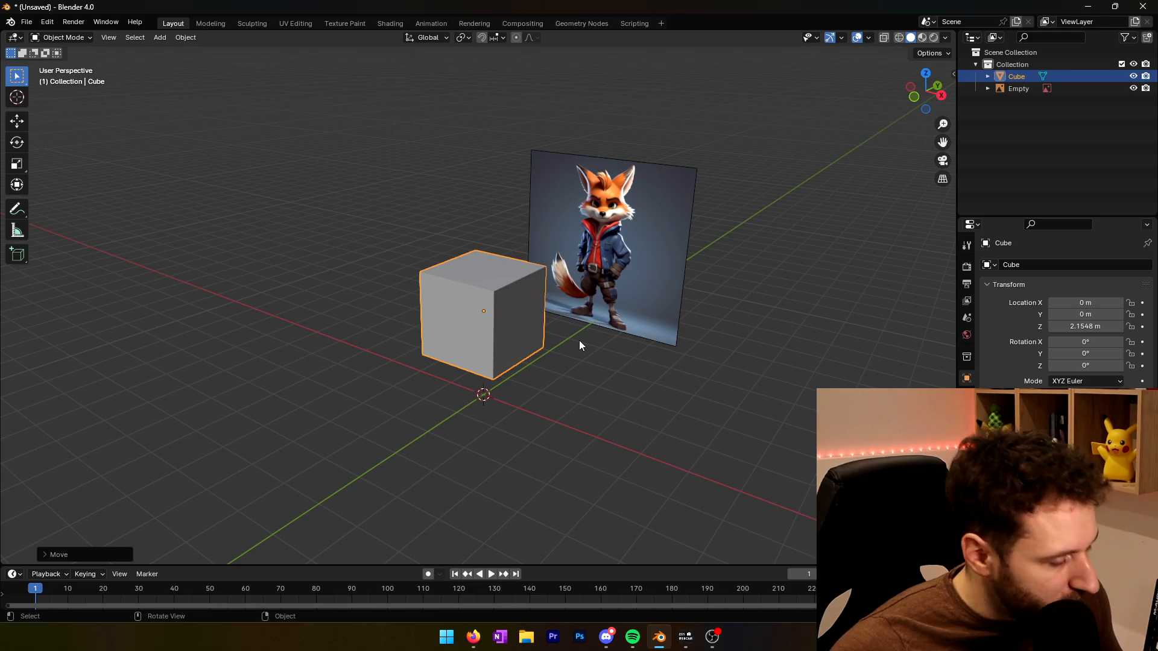
pyautogui.press('r')
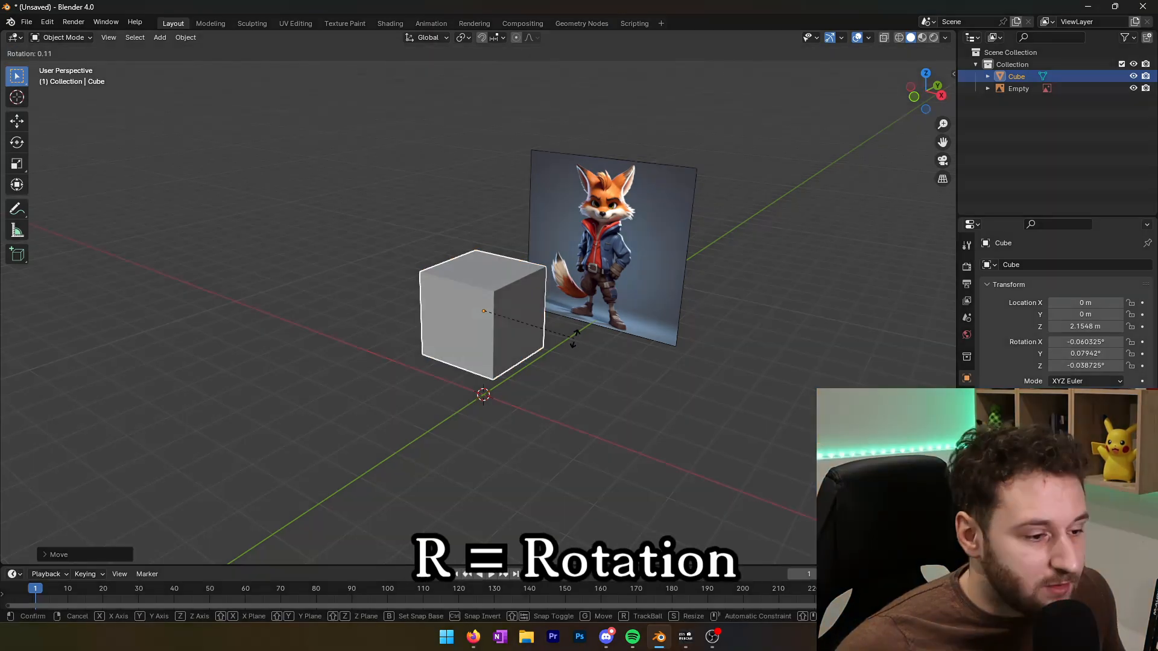
pyautogui.press('x')
pyautogui.press('y')
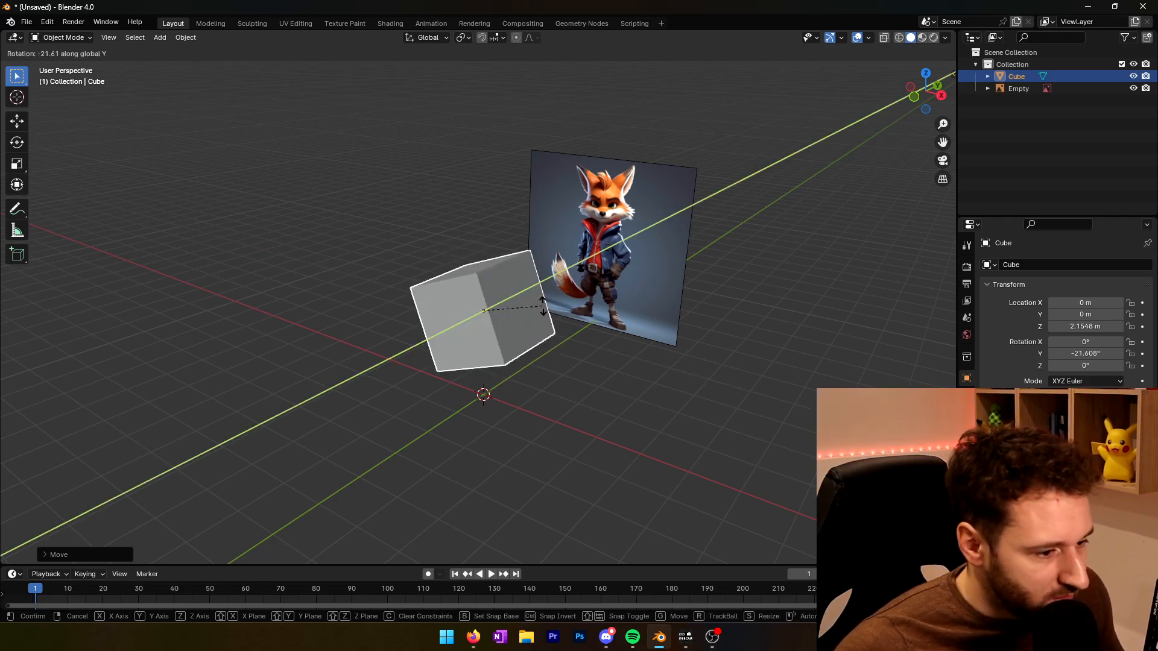
pyautogui.press('z')
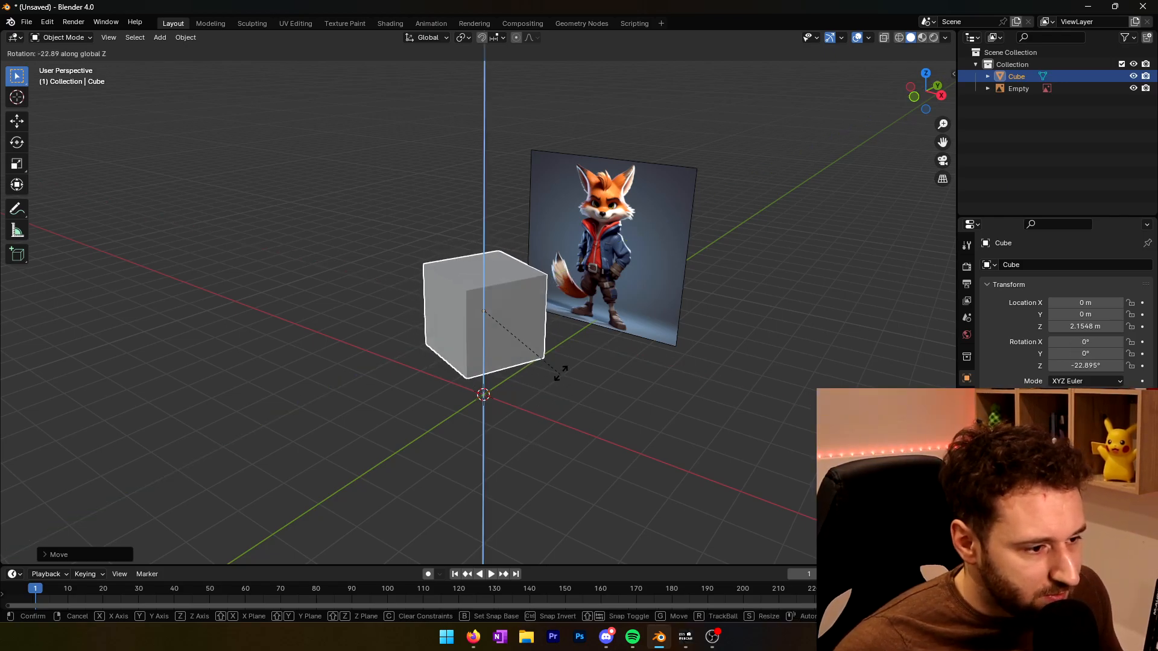
pyautogui.press('Escape')
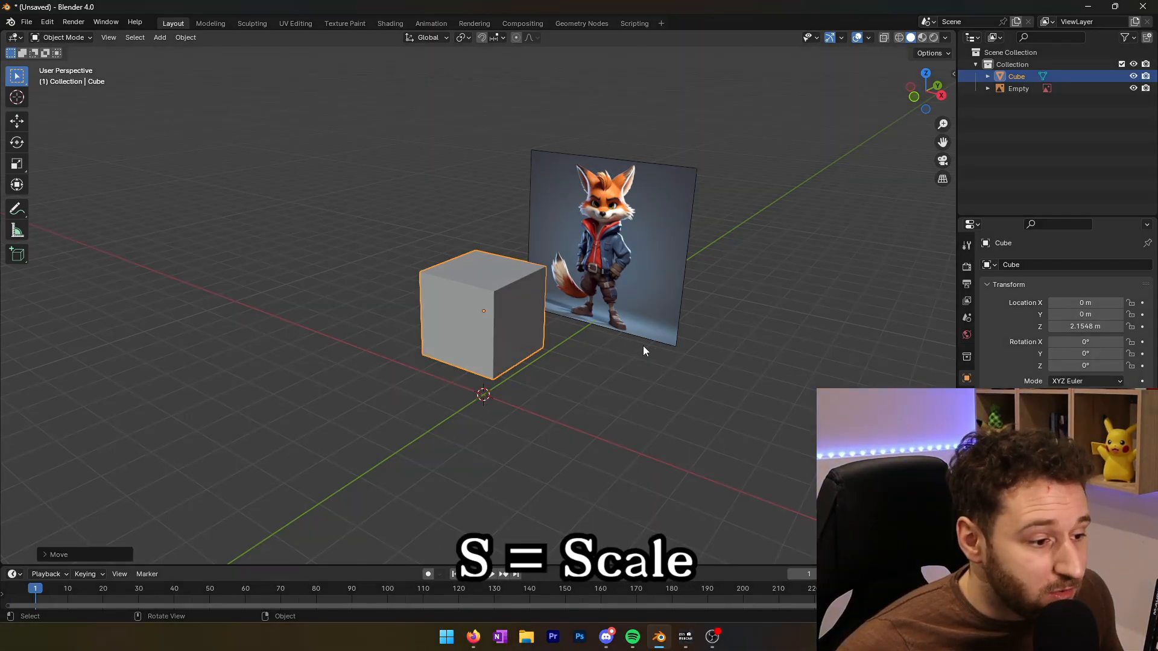
pyautogui.press('s')
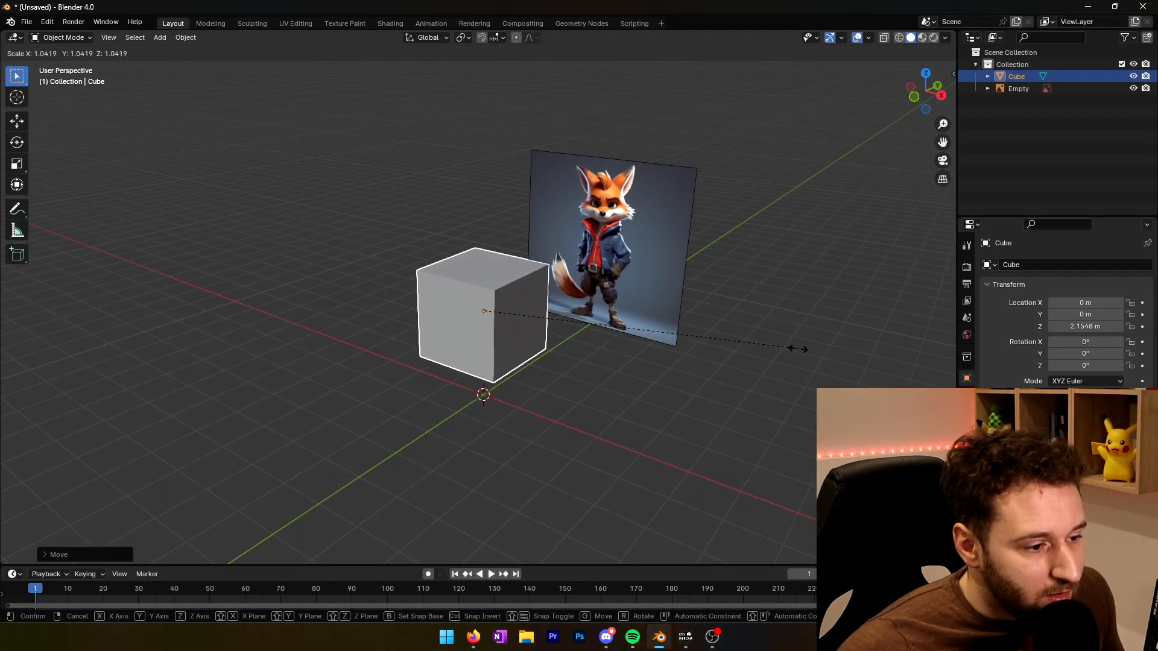
pyautogui.press('z')
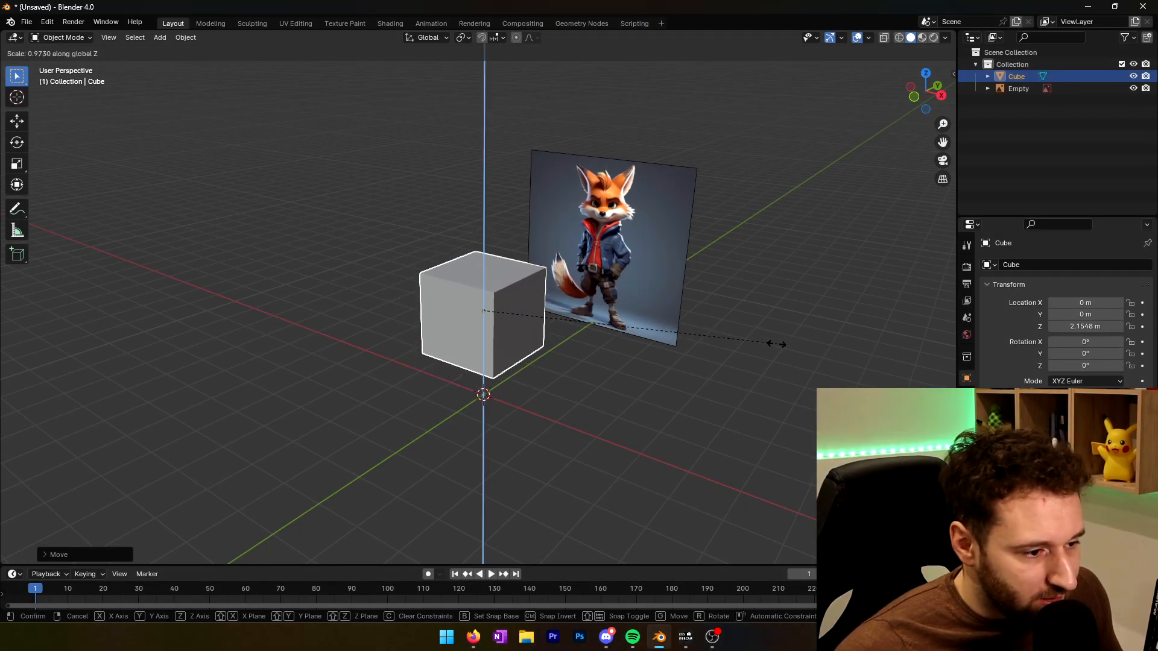
pyautogui.press('y')
pyautogui.press('x')
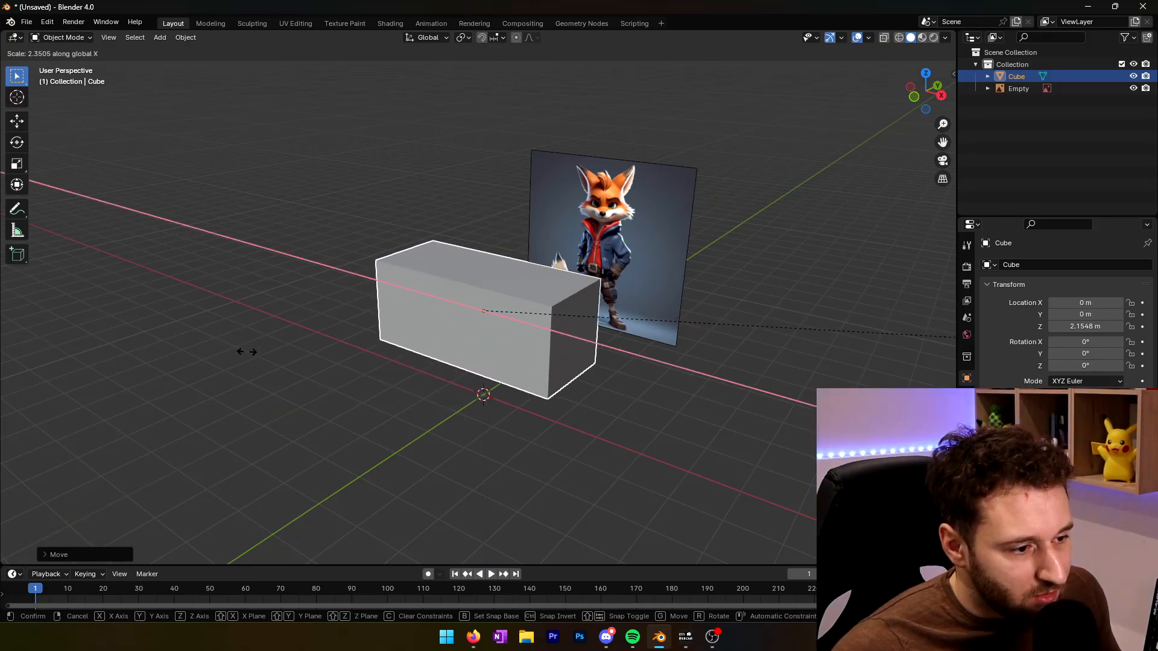
pyautogui.press('Escape')
# Step: Check the cube against the fox from the front in wireframe shading, and return to solid shading
pyautogui.moveTo(455, 355); pyautogui.dragTo(627, 337, button='middle')
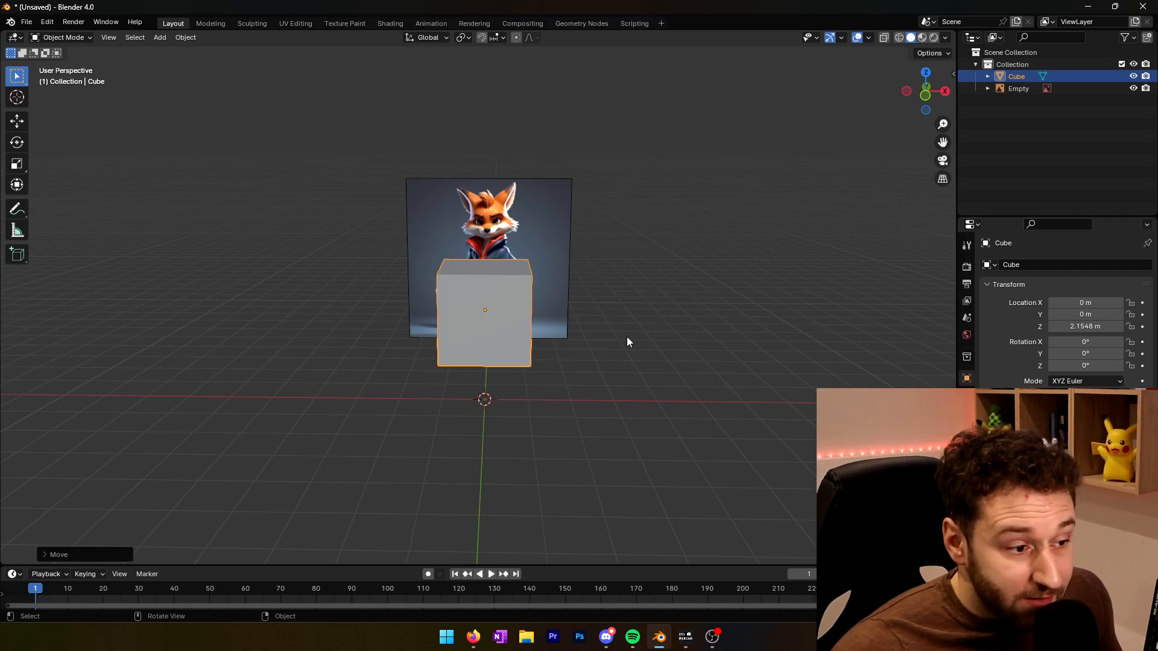
pyautogui.press('KP_1')
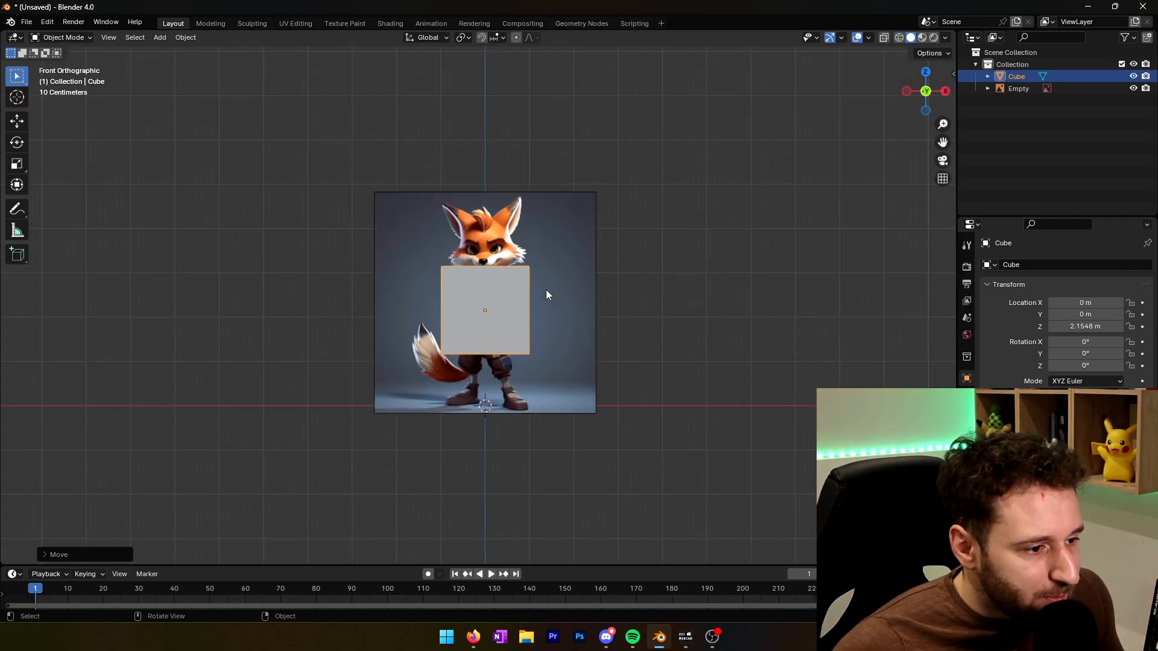
pyautogui.keyDown('shift'); pyautogui.moveTo(551, 276); pyautogui.dragTo(585, 257, button='middle'); pyautogui.keyUp('shift')
pyautogui.scroll(3, 585, 260)
pyautogui.keyDown('shift'); pyautogui.moveTo(662, 282); pyautogui.dragTo(627, 296, button='middle'); pyautogui.keyUp('shift')
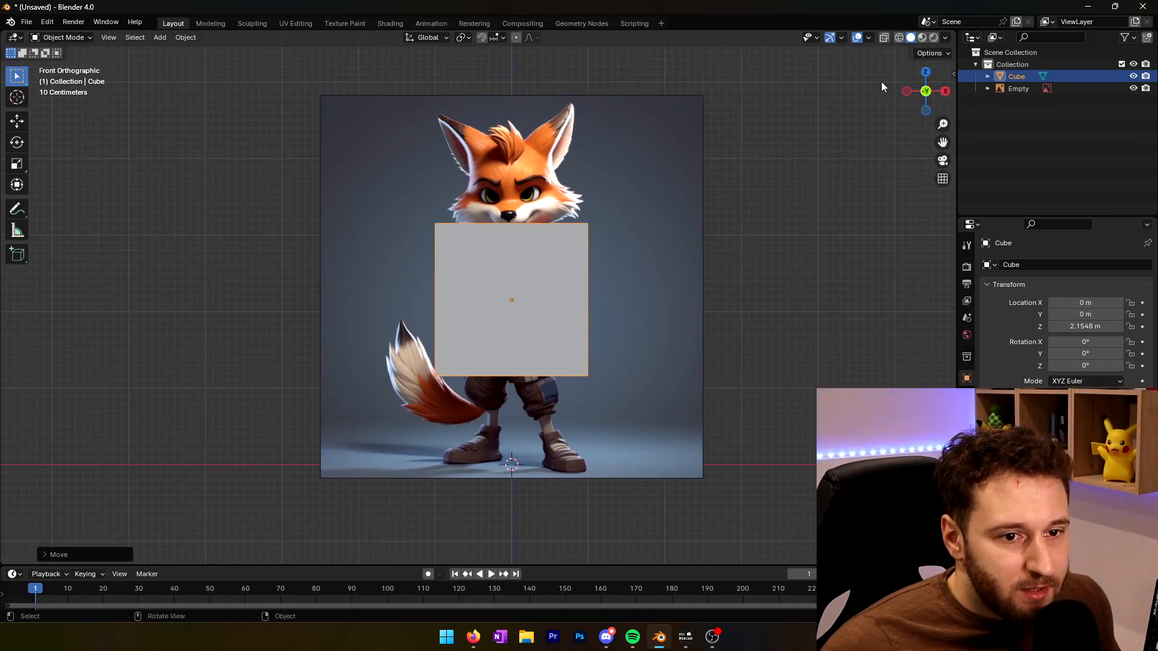
pyautogui.click(900, 38)
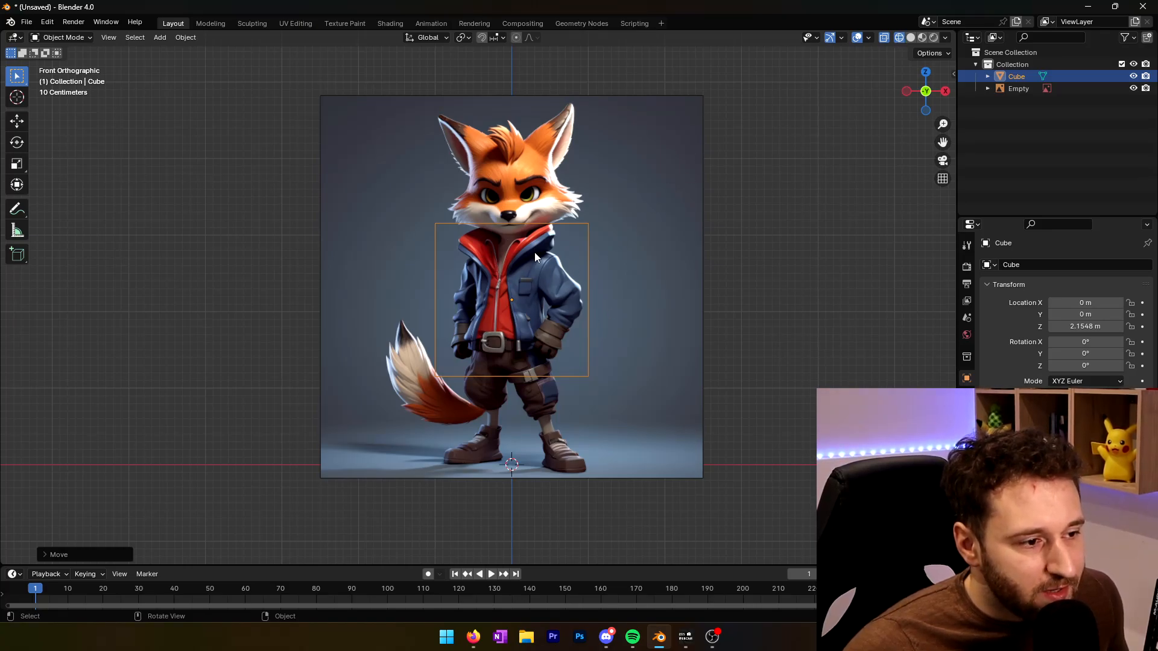
pyautogui.hotkey('shift', 'z')
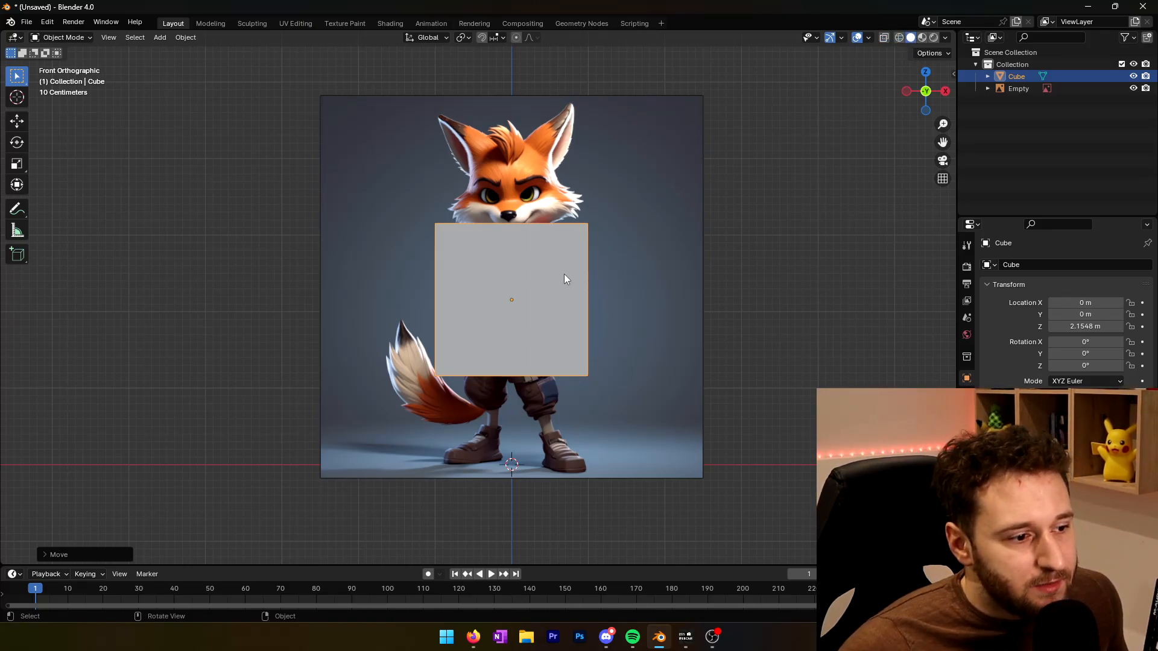
pyautogui.moveTo(584, 291); pyautogui.dragTo(480, 335, button='middle')
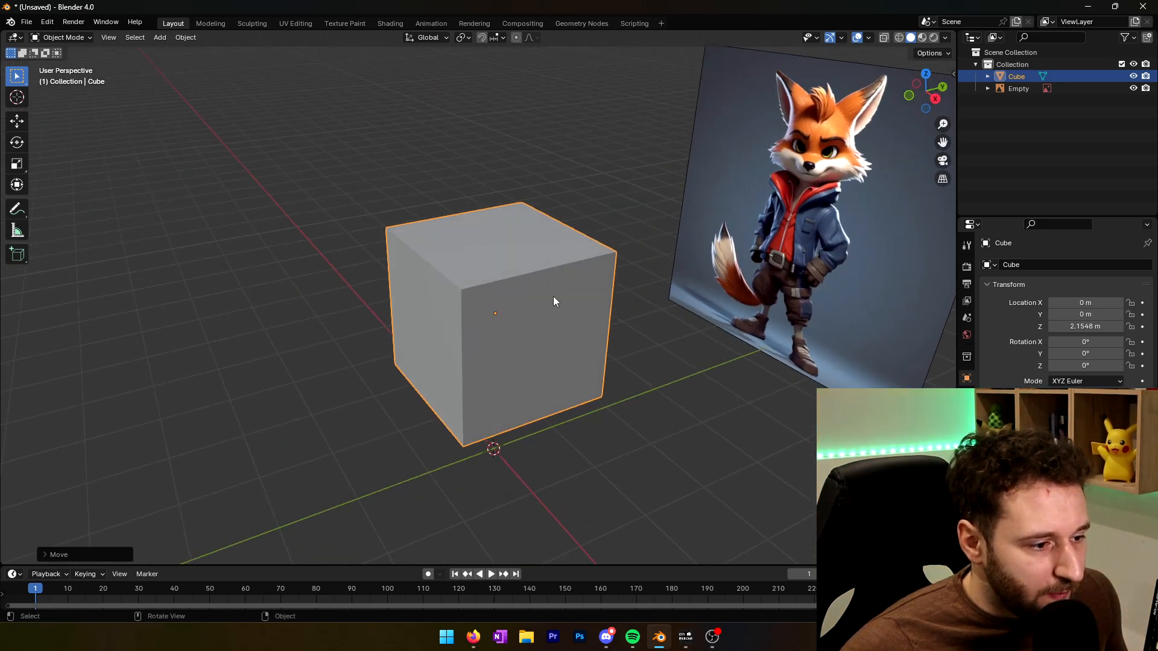
pyautogui.press('KP_1')
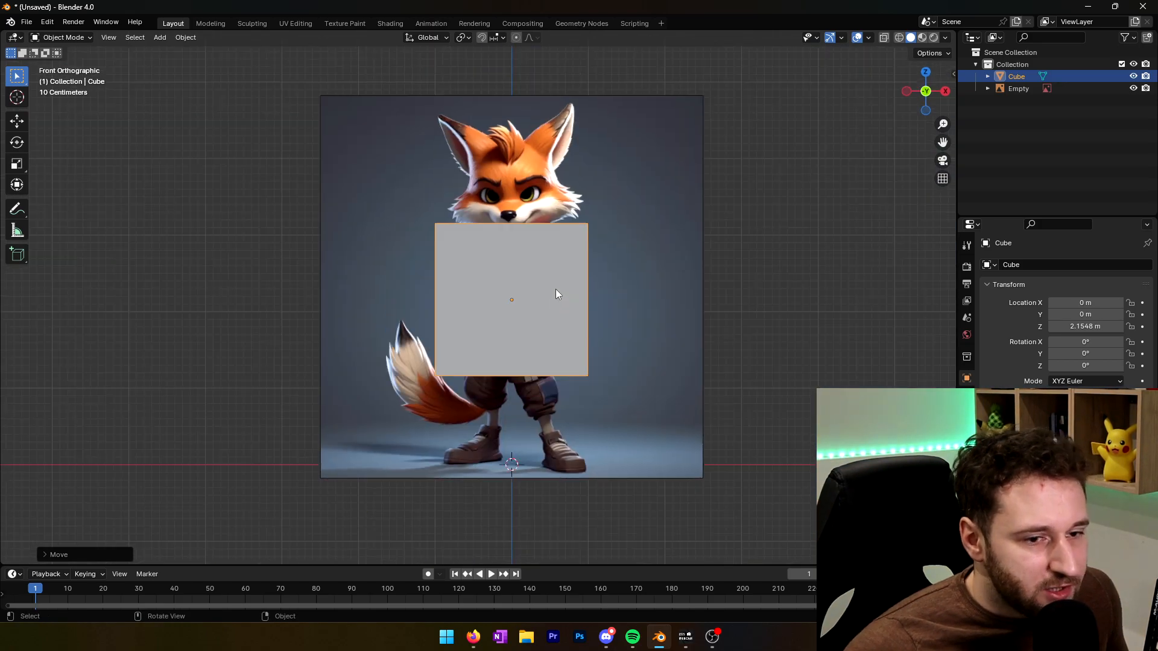
# Step: Show the viewport in Material Preview shading and give the cube a new material with a red base color
pyautogui.click(923, 38)
pyautogui.moveTo(635, 241); pyautogui.dragTo(566, 295, button='middle')
pyautogui.click(966, 480)
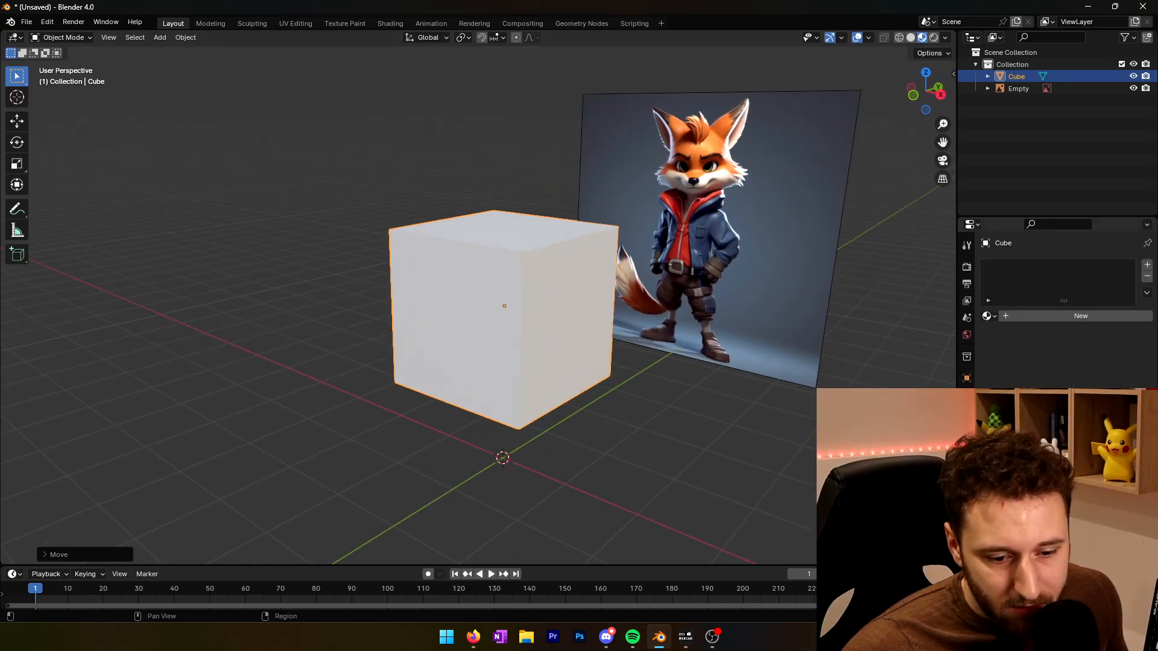
pyautogui.click(1004, 316)
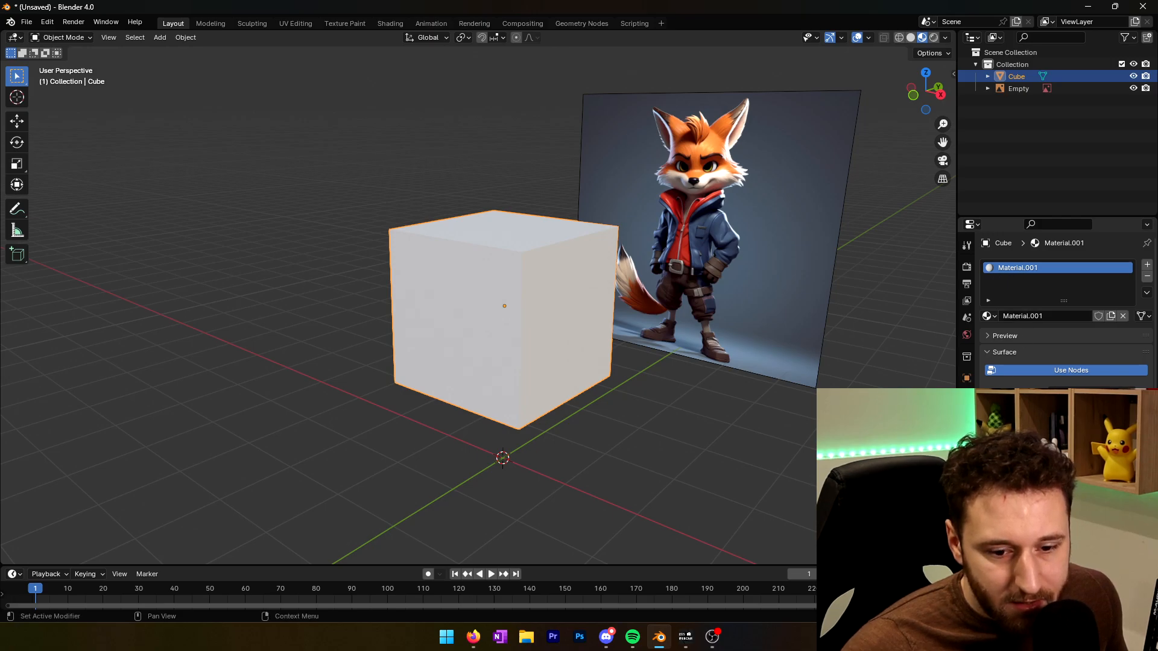
pyautogui.click(1049, 445)
pyautogui.click(1068, 309)
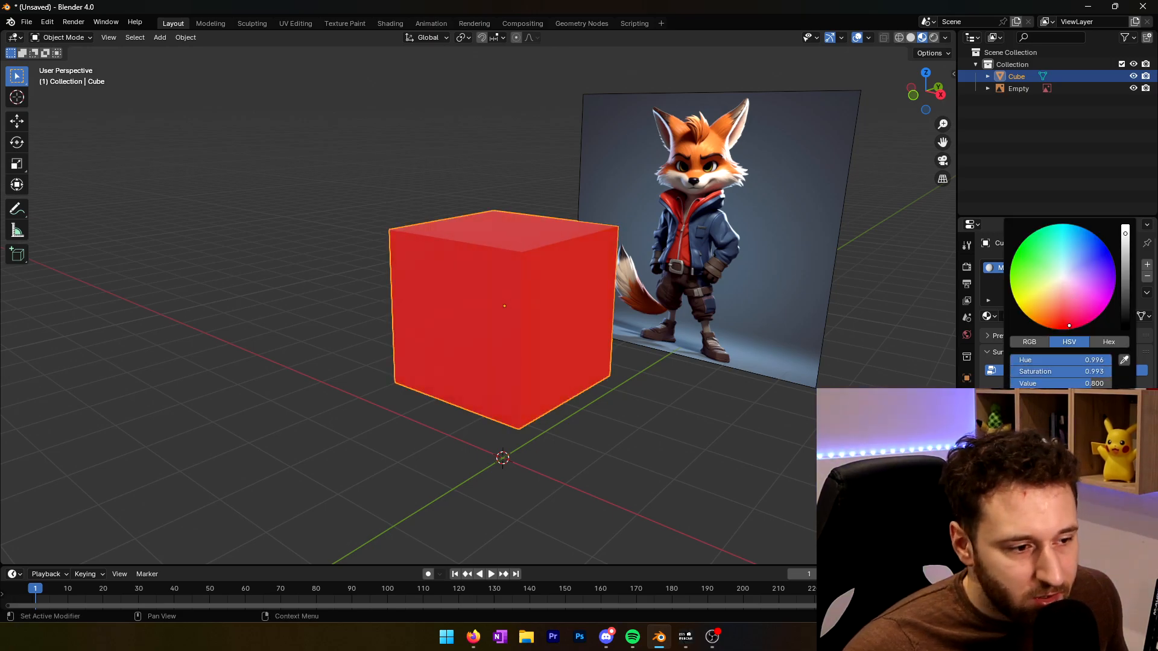
pyautogui.moveTo(501, 341)
pyautogui.mouseDown(button='middle')
pyautogui.moveTo(545, 342)
pyautogui.moveTo(537, 335)
pyautogui.mouseUp(button='middle')
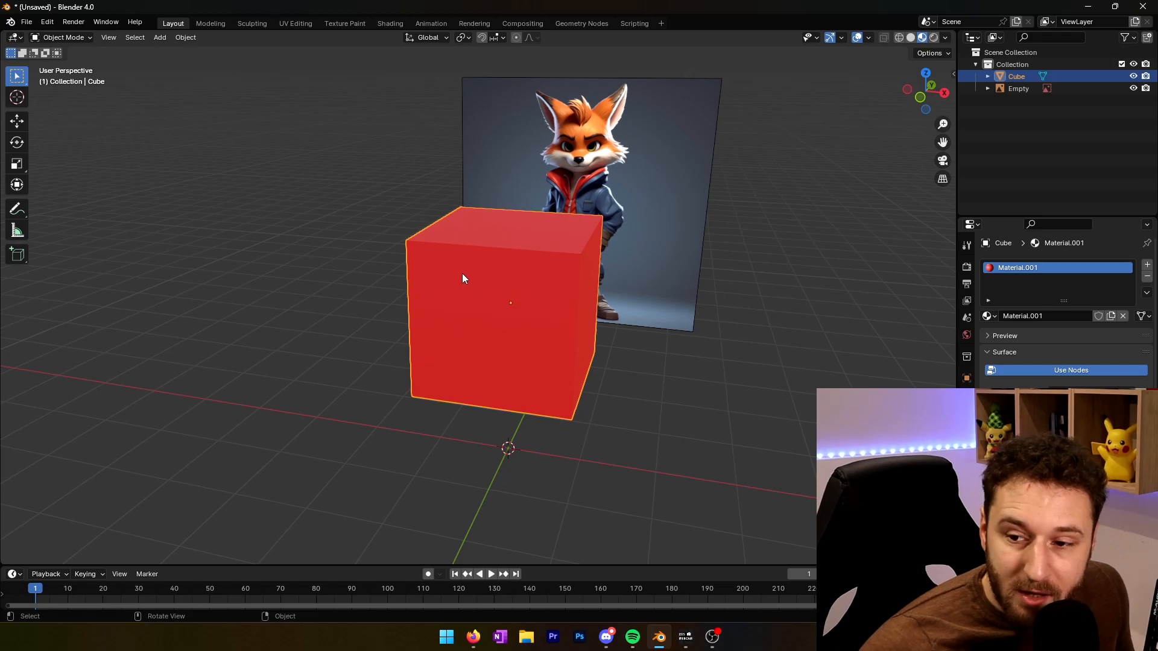
# Step: Compare how the cube looks in Solid and Material Preview shading
pyautogui.click(911, 39)
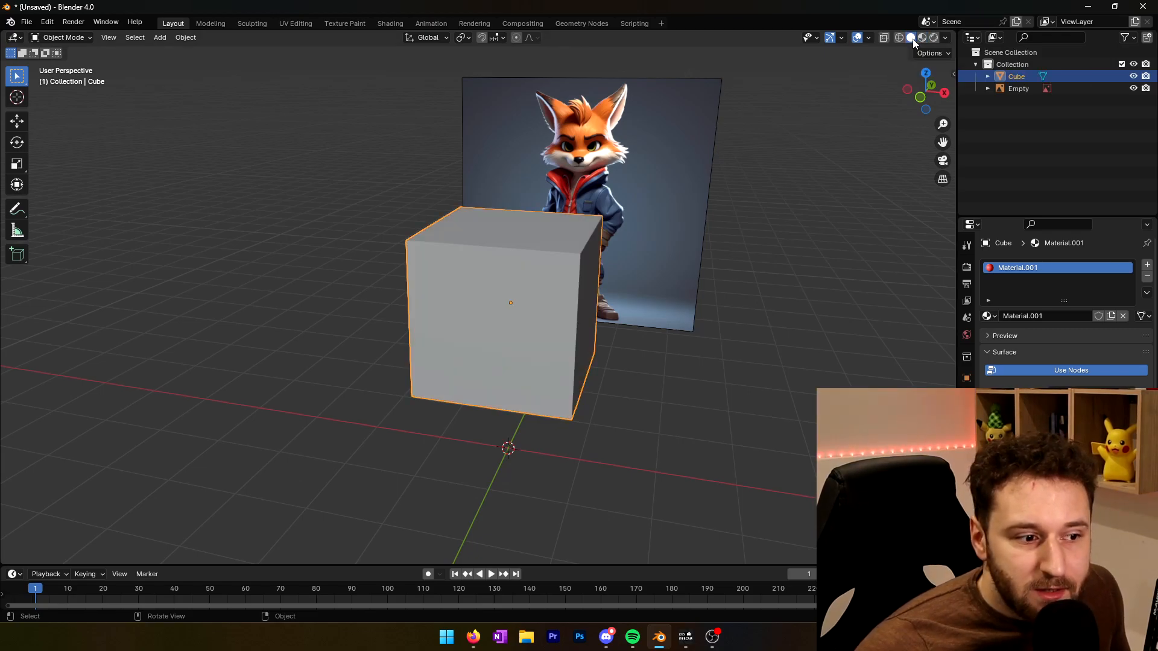
pyautogui.moveTo(687, 229); pyautogui.dragTo(413, 276, button='middle')
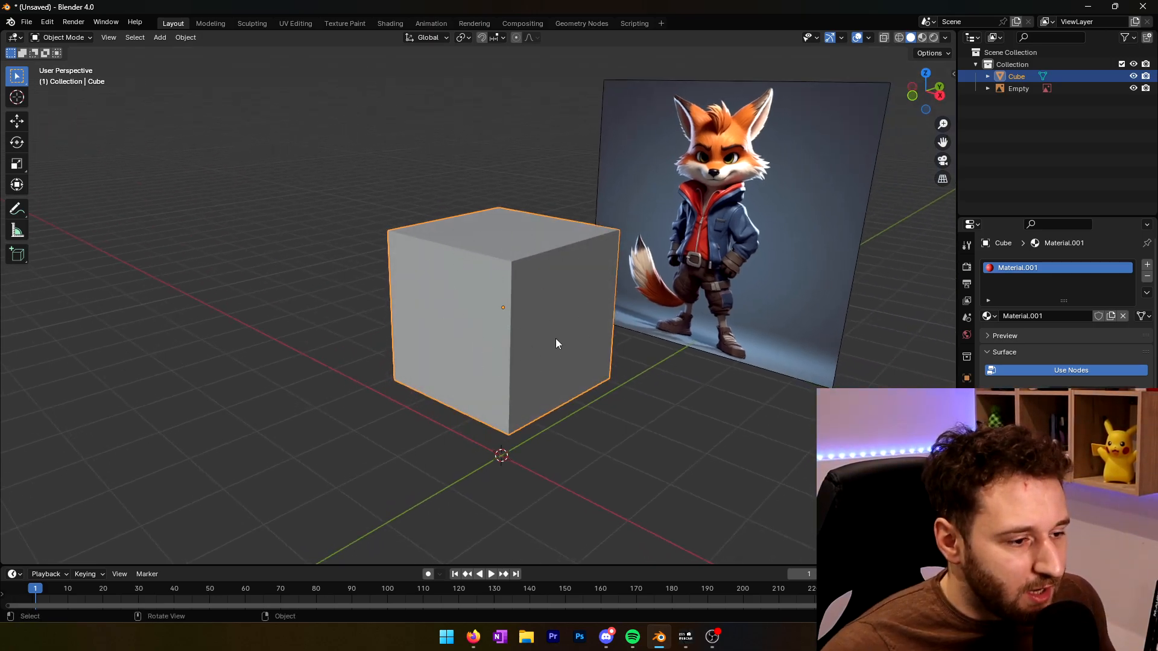
pyautogui.click(922, 38)
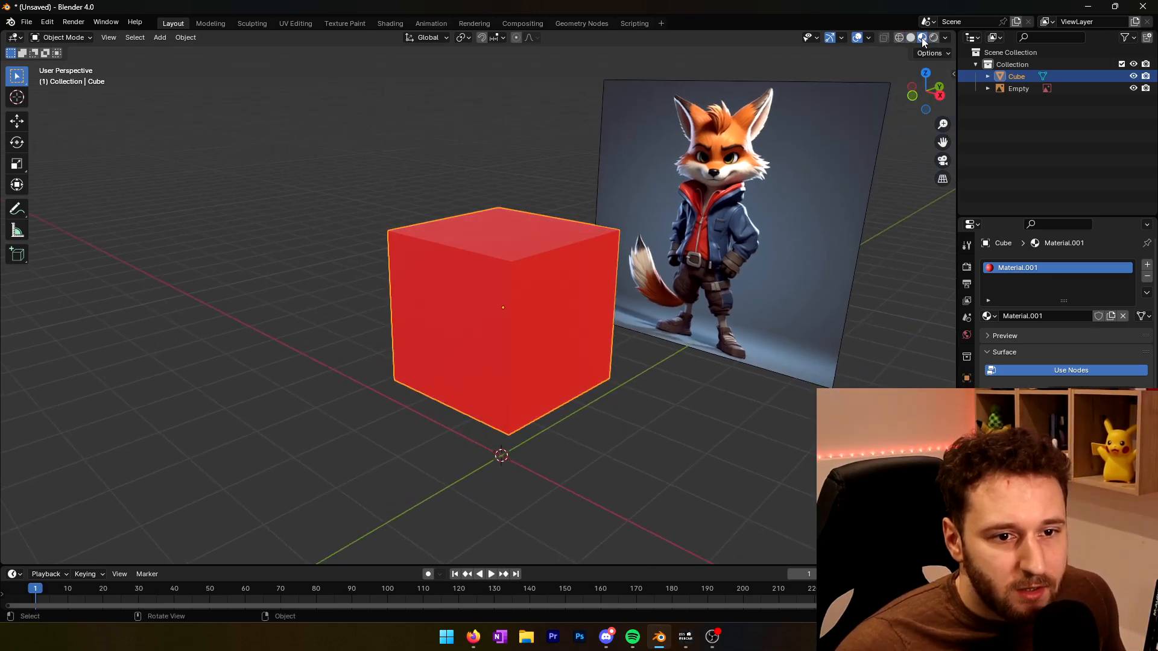
pyautogui.click(911, 37)
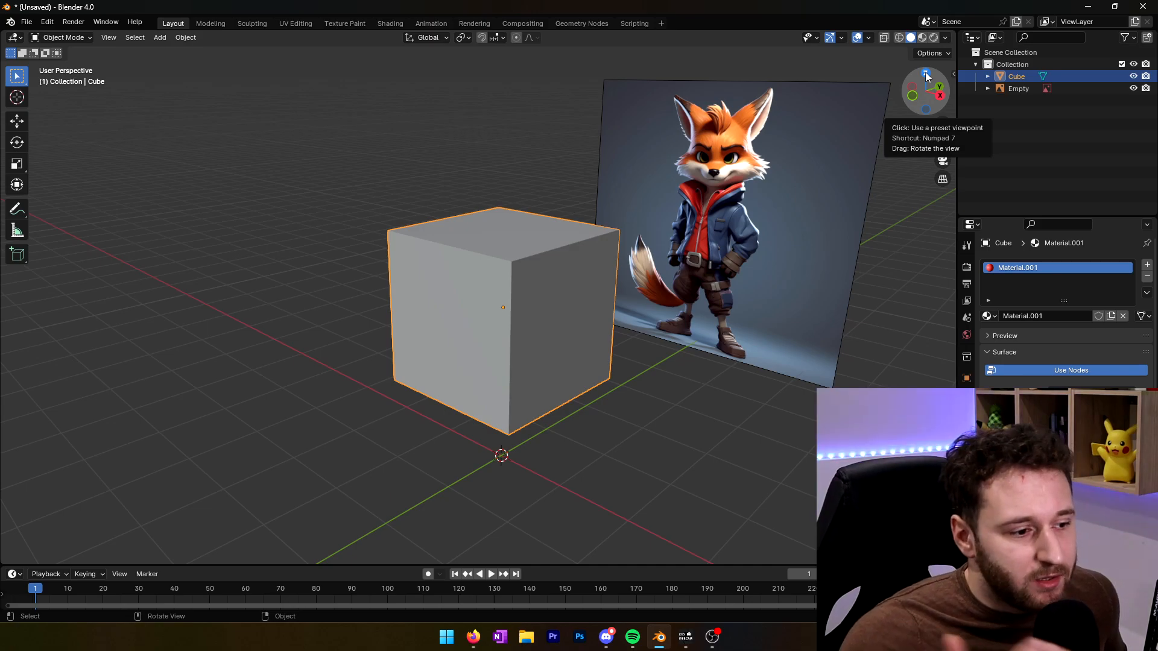
pyautogui.click(922, 37)
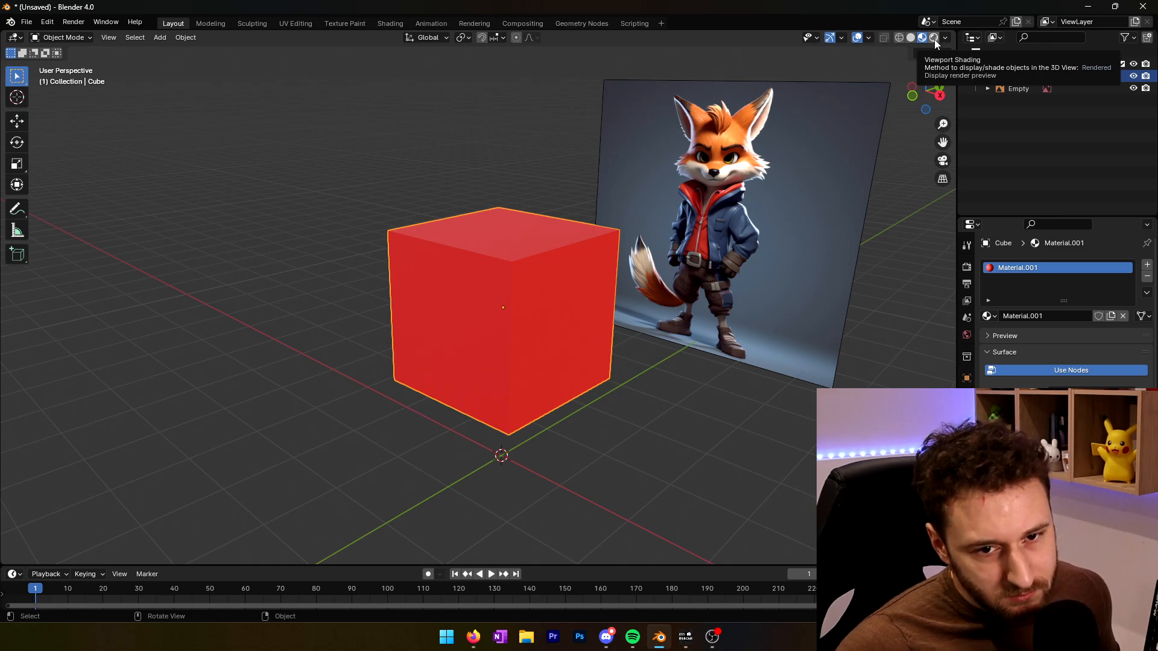
pyautogui.moveTo(554, 216); pyautogui.dragTo(609, 284, button='middle')
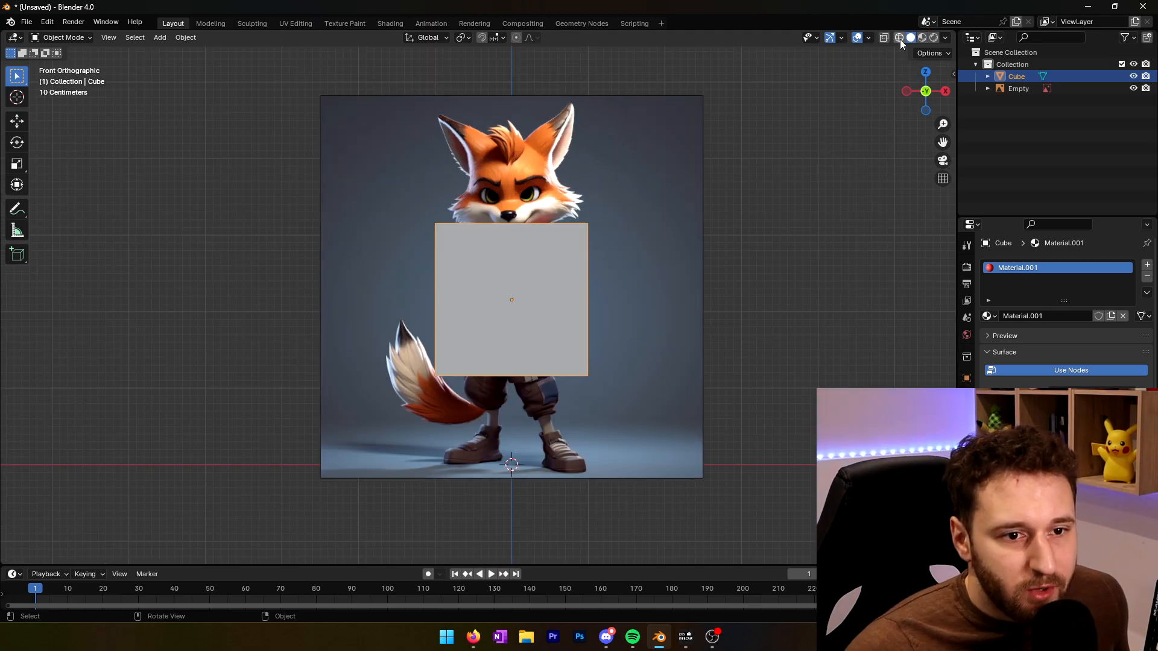
# Step: In wireframe shading from the front, scale the cube uniformly to a little under half its size over the fox's jacket
pyautogui.click(898, 37)
pyautogui.scroll(2, 565, 374)
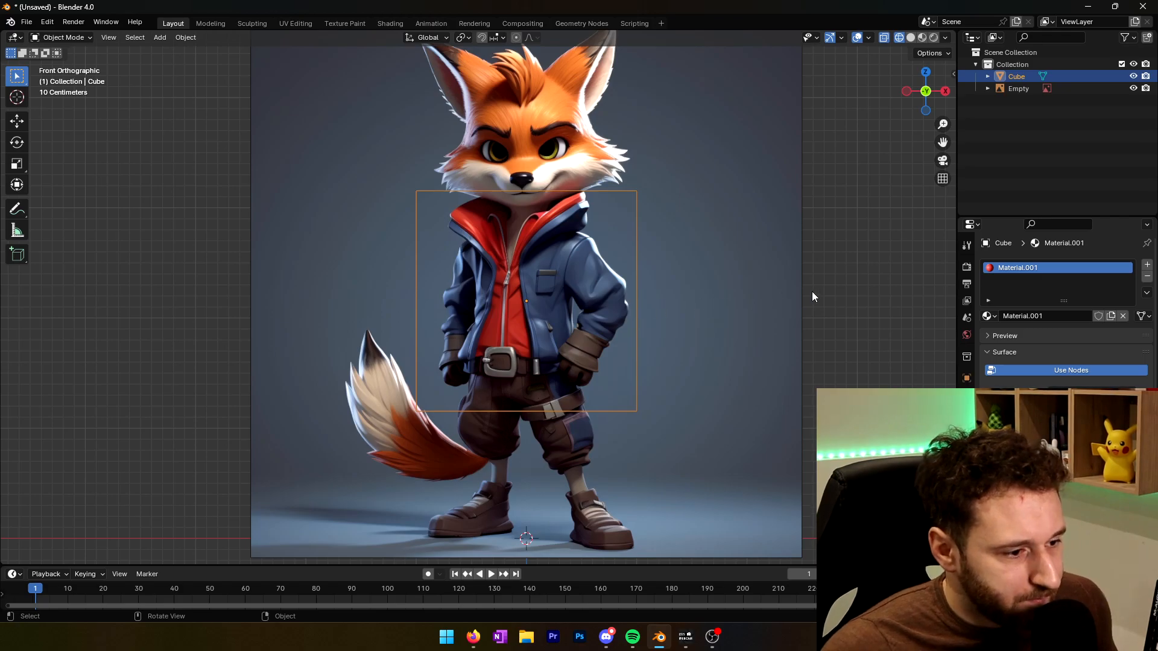
pyautogui.press('s')
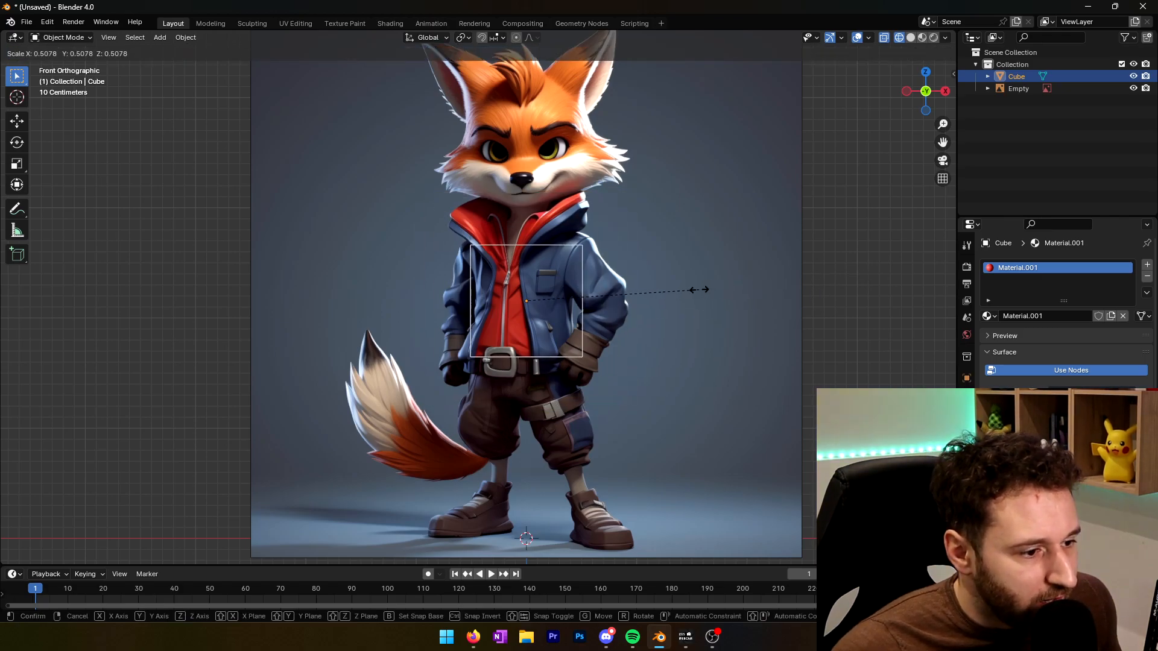
pyautogui.click(672, 293)
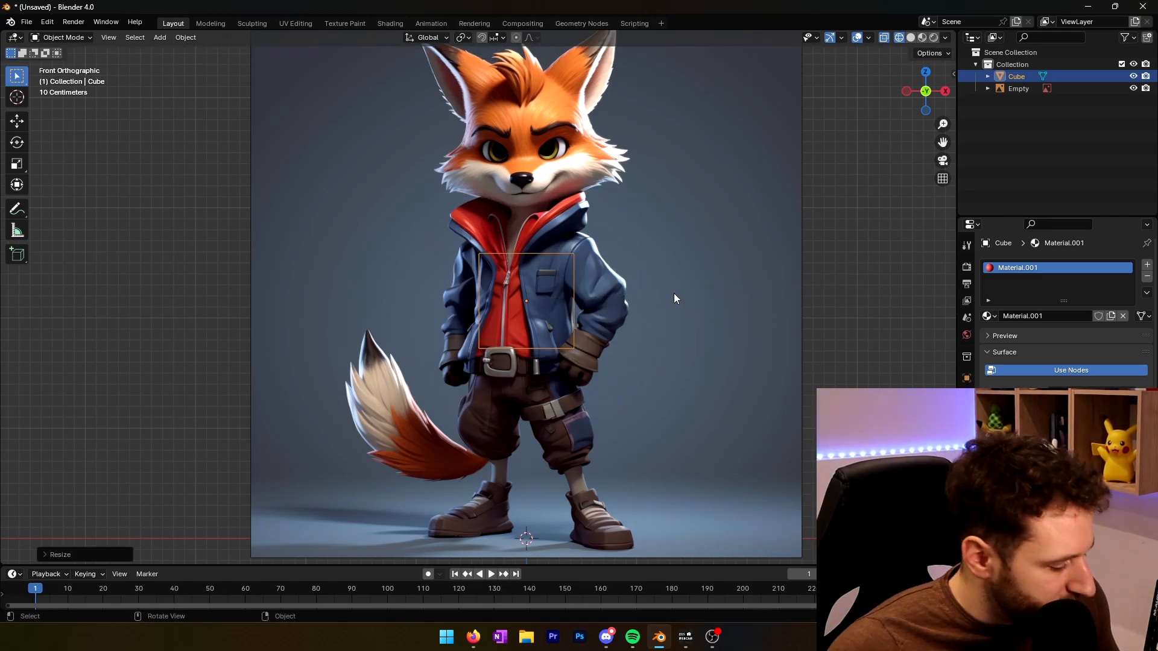
# Step: Put the cube into Edit Mode
pyautogui.click(77, 39)
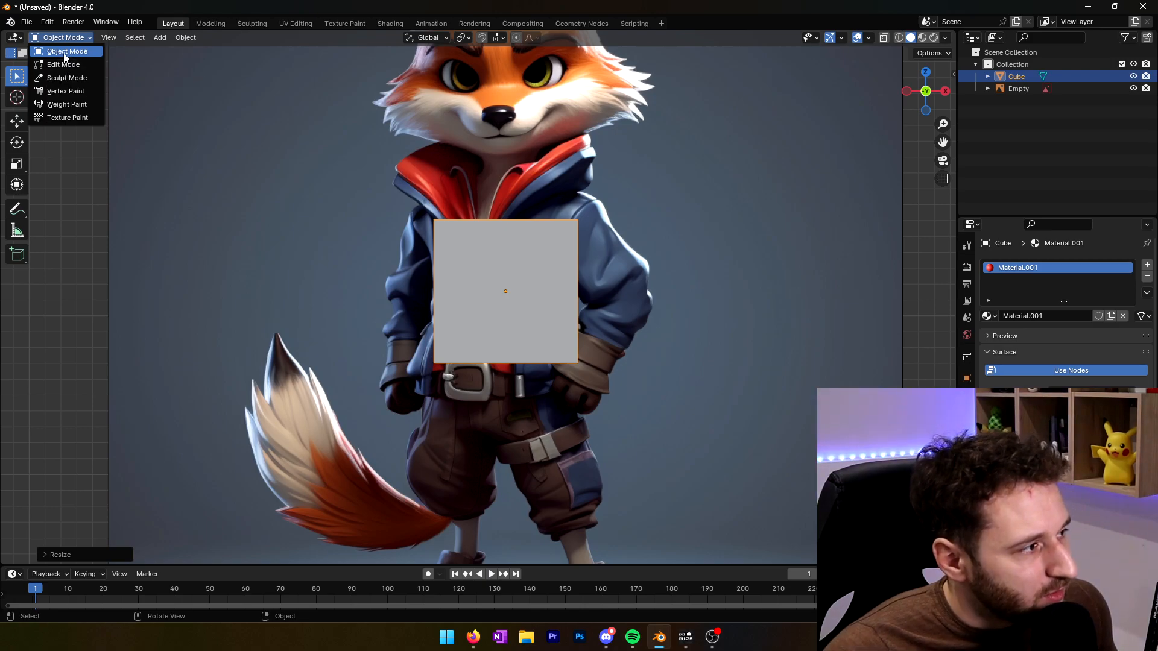
pyautogui.click(63, 52)
pyautogui.moveTo(501, 276); pyautogui.dragTo(553, 303, button='middle')
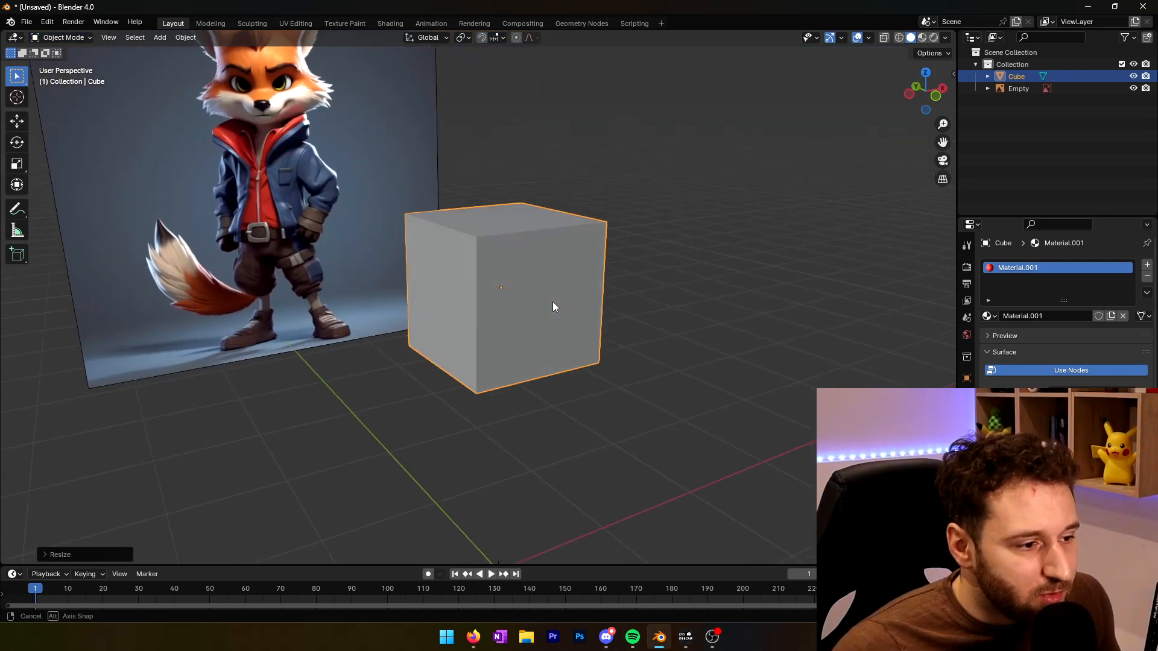
pyautogui.click(77, 39)
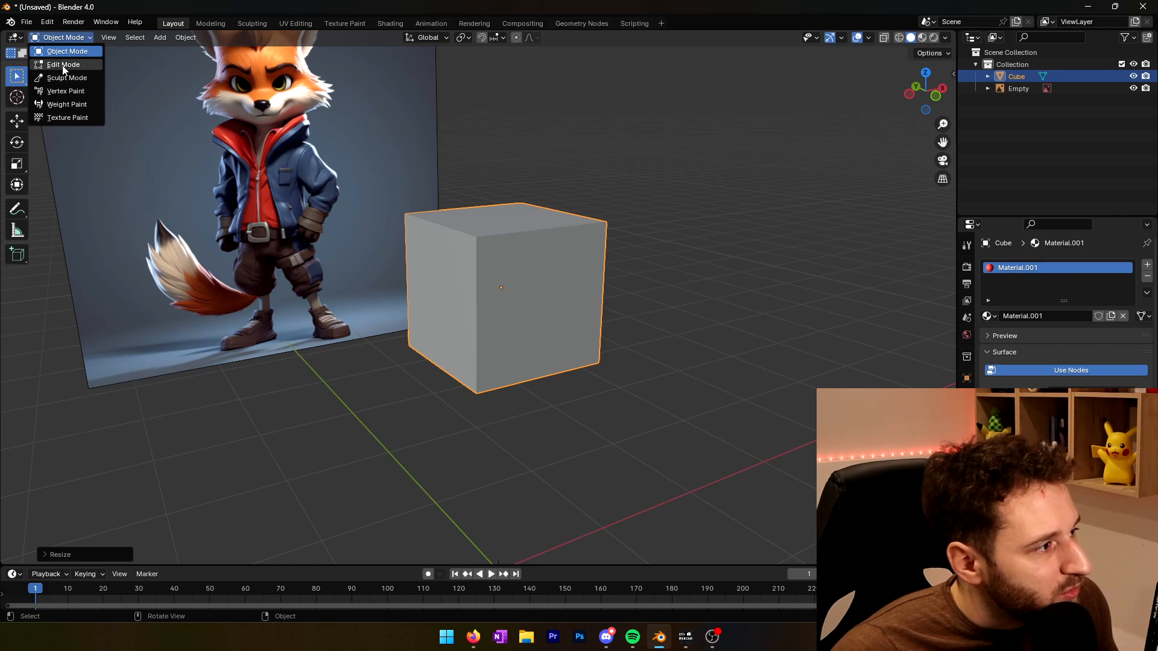
pyautogui.click(63, 67)
# Step: Select the cube's corner vertices one after another and clear the selection
pyautogui.click(482, 237)
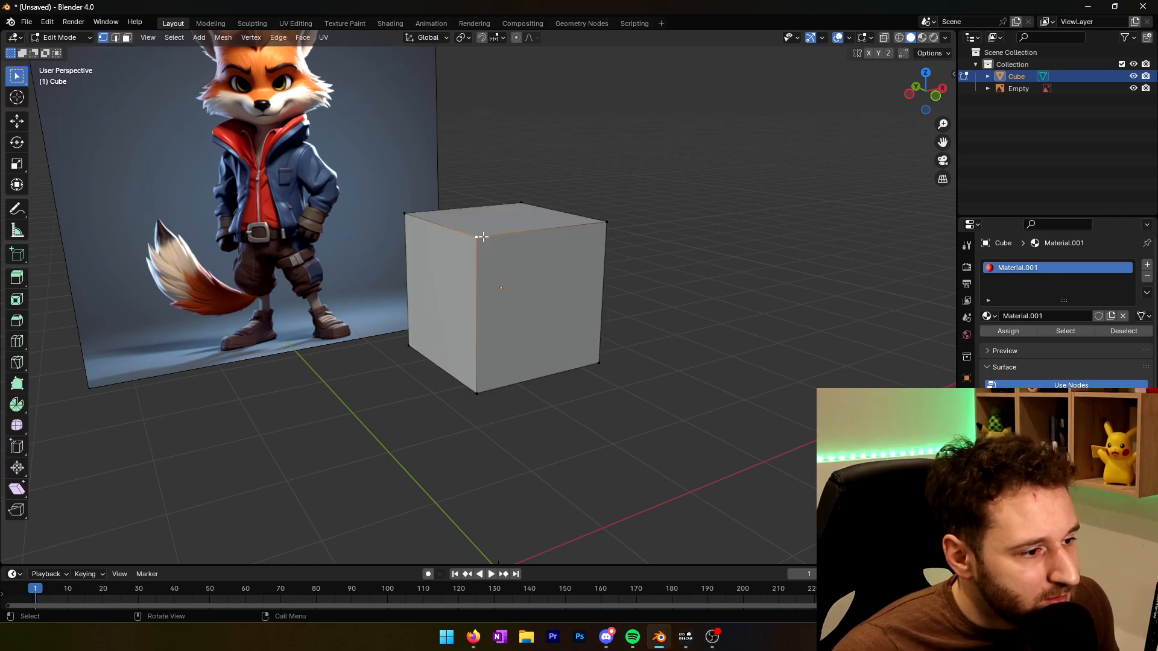
pyautogui.click(409, 216)
pyautogui.click(521, 203)
pyautogui.click(606, 222)
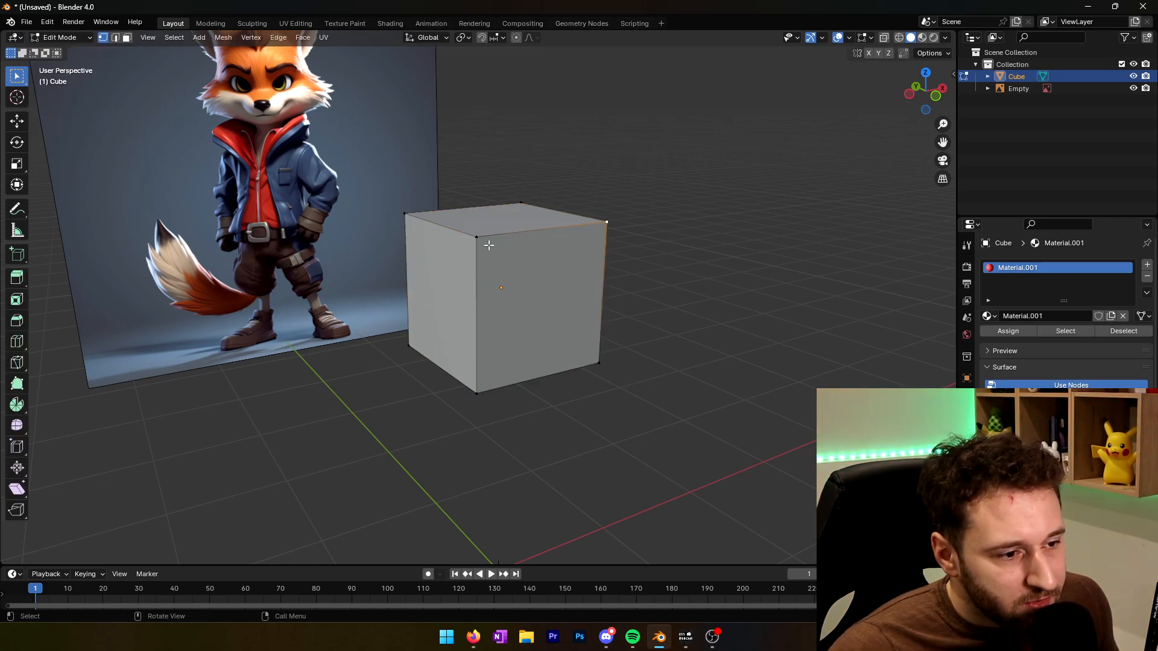
pyautogui.click(476, 236)
pyautogui.click(474, 392)
pyautogui.moveTo(477, 240); pyautogui.dragTo(444, 240, button='middle')
pyautogui.click(446, 236)
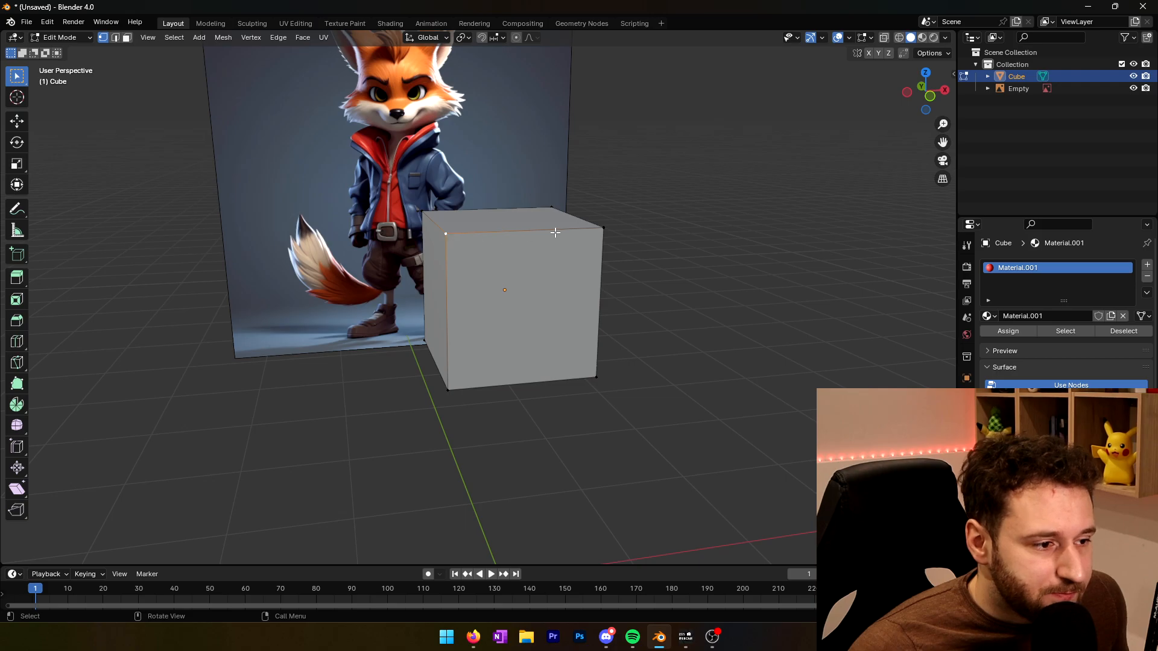
pyautogui.click(602, 228)
pyautogui.click(444, 234)
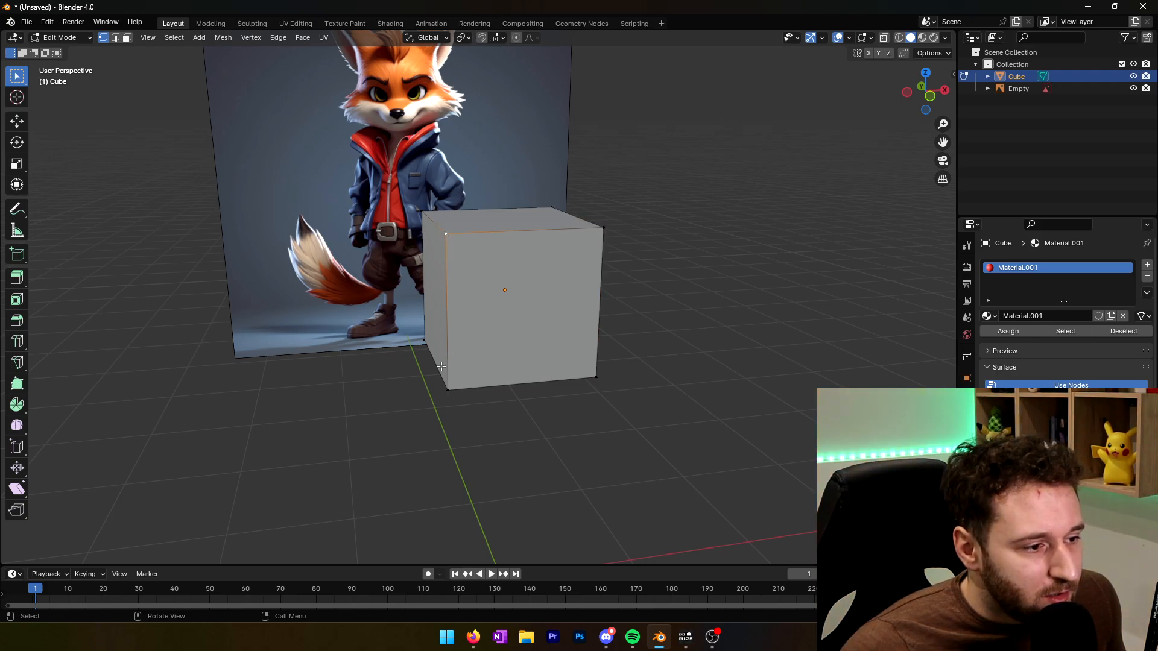
pyautogui.click(448, 389)
pyautogui.click(595, 378)
pyautogui.click(601, 229)
pyautogui.click(494, 328)
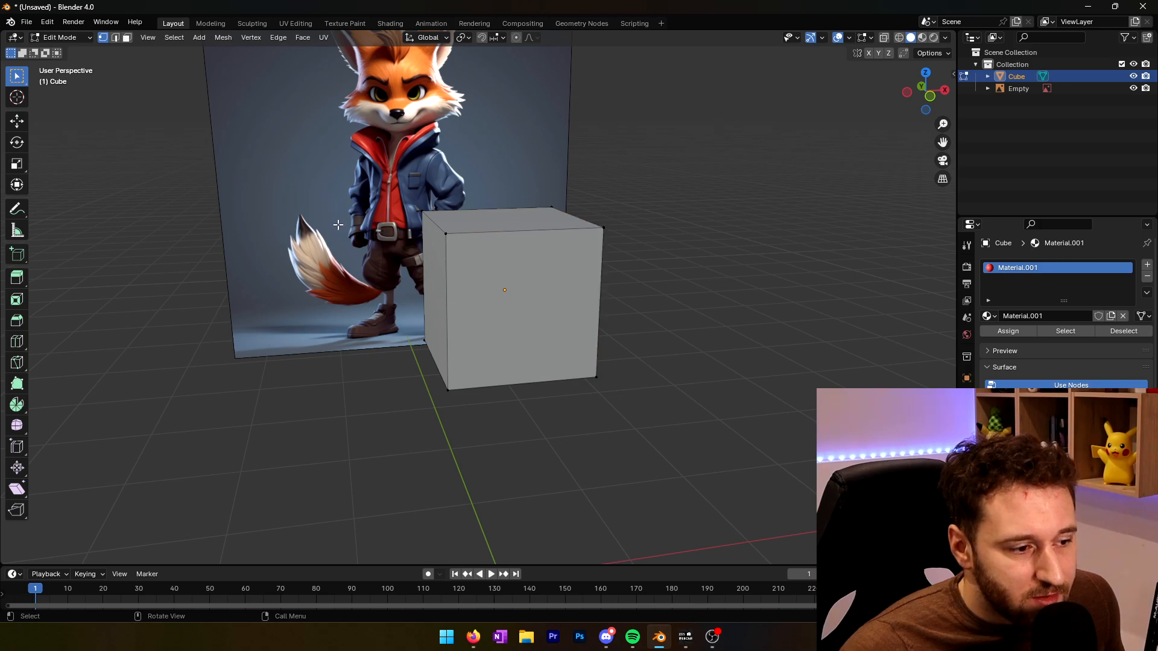
# Step: Change to edge selection and pick the front face's upper edge and its two vertical edges in turn
pyautogui.click(115, 39)
pyautogui.click(476, 229)
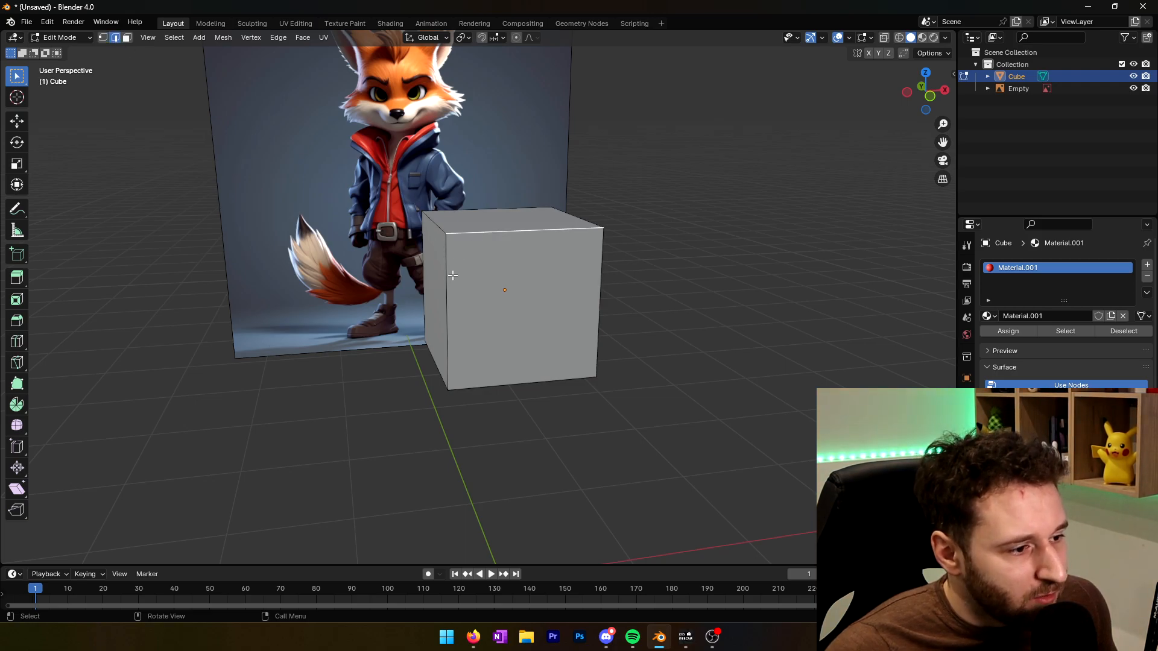
pyautogui.click(447, 288)
pyautogui.click(603, 302)
# Step: Change to face selection and pick the cube's front, top and side faces in turn
pyautogui.click(127, 38)
pyautogui.click(535, 338)
pyautogui.click(483, 216)
pyautogui.click(442, 247)
pyautogui.click(489, 295)
pyautogui.click(479, 221)
pyautogui.click(434, 257)
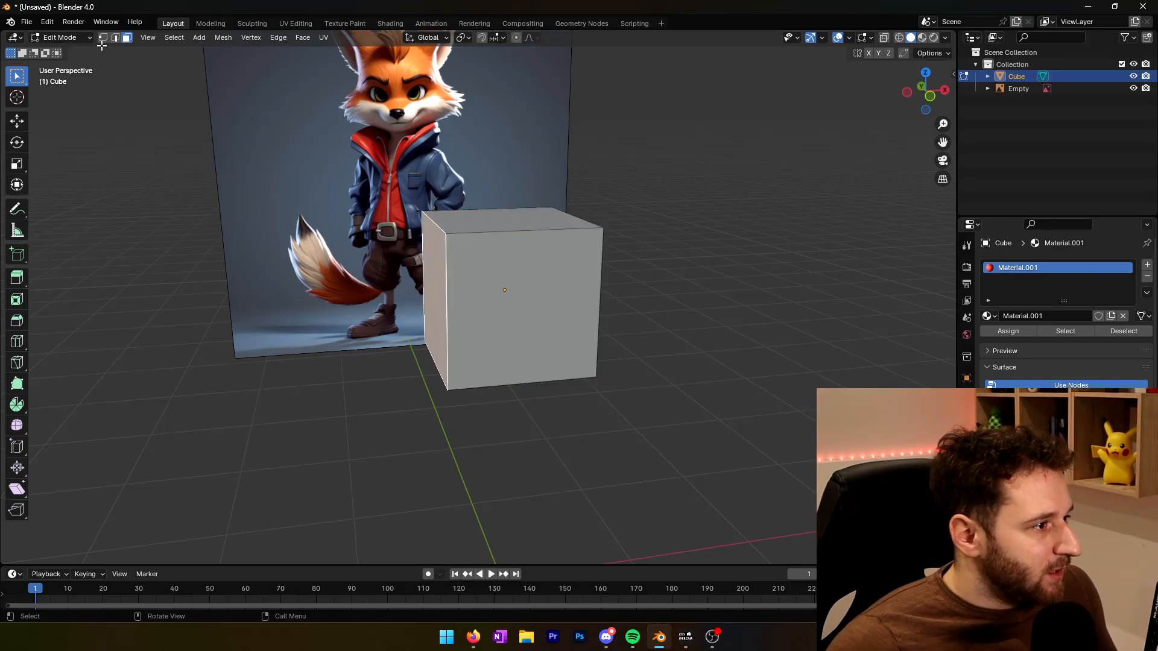
# Step: Return the cube to vertex selection and look at it from the front in perspective projection
pyautogui.click(97, 41)
pyautogui.click(103, 38)
pyautogui.press('KP_1')
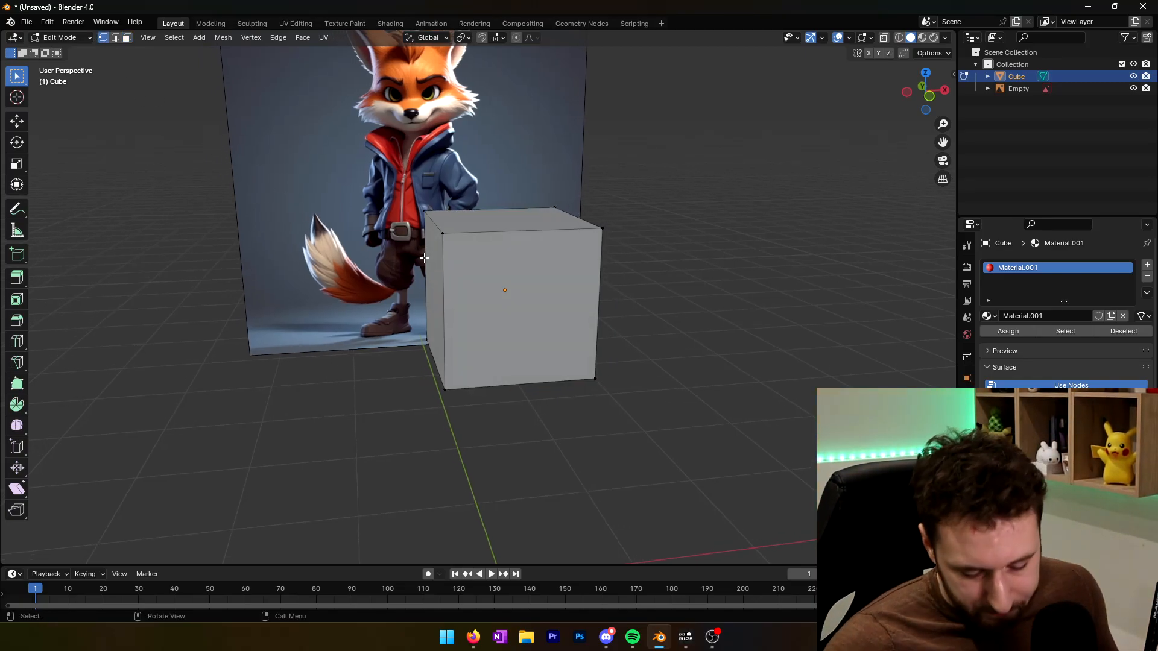
pyautogui.press('KP_5')
pyautogui.scroll(1, 556, 232)
pyautogui.scroll(-1, 537, 232)
pyautogui.moveTo(536, 231); pyautogui.dragTo(519, 230, button='middle')
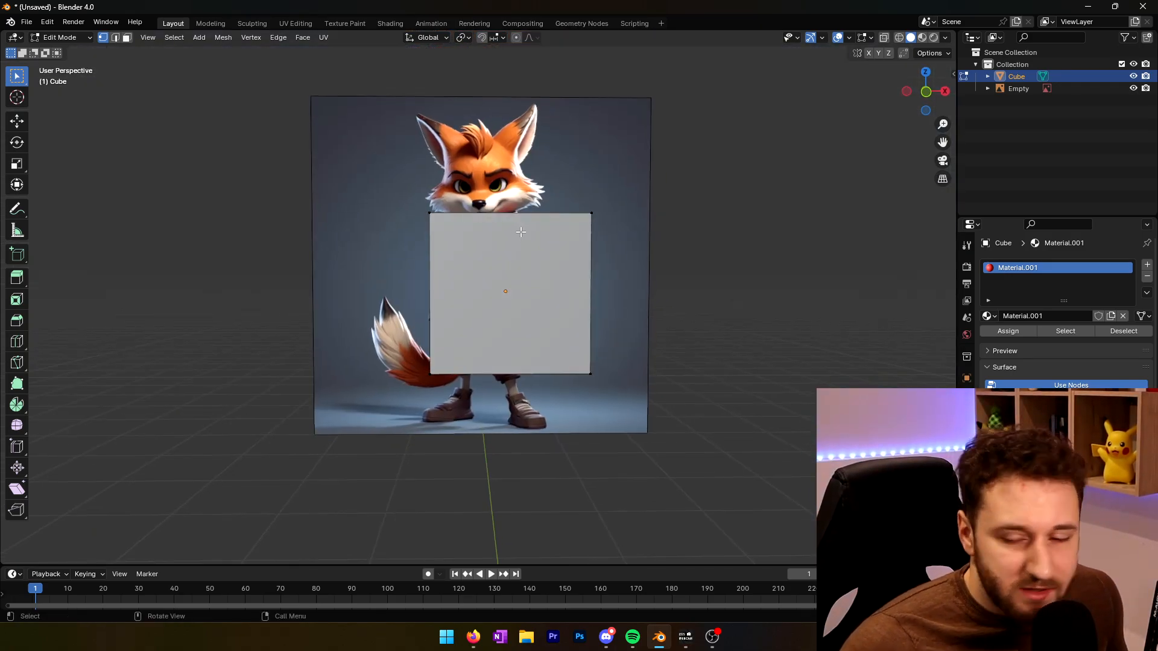
# Step: Add one vertical loop cut through the middle of the cube, splitting it into left and right halves
pyautogui.press('KP_1')
pyautogui.keyDown('shift'); pyautogui.moveTo(619, 200); pyautogui.dragTo(595, 238, button='middle'); pyautogui.keyUp('shift')
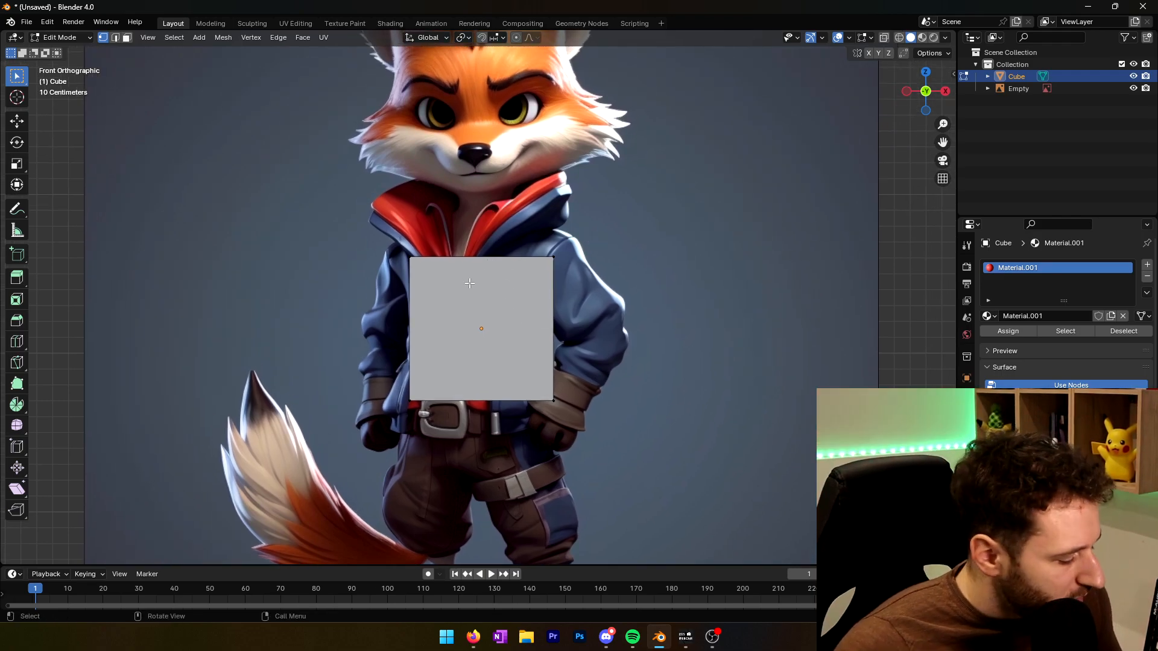
pyautogui.scroll(-3, 473, 279)
pyautogui.moveTo(483, 312); pyautogui.dragTo(507, 305, button='middle')
pyautogui.hotkey('ctrl', 'r')
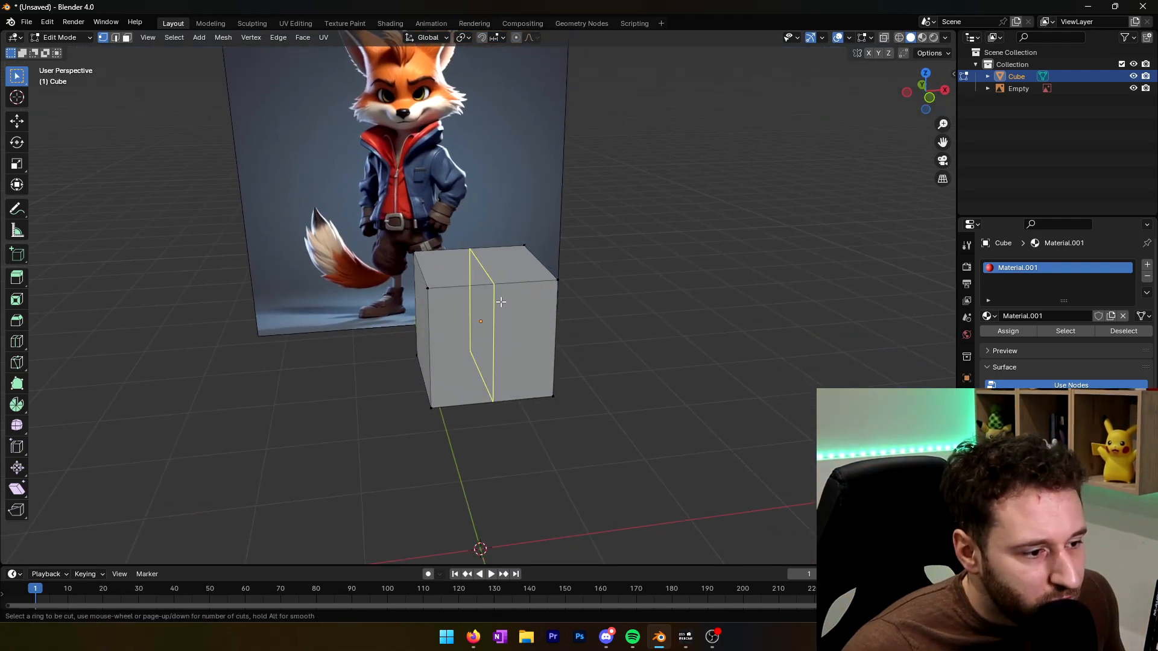
pyautogui.press('Escape')
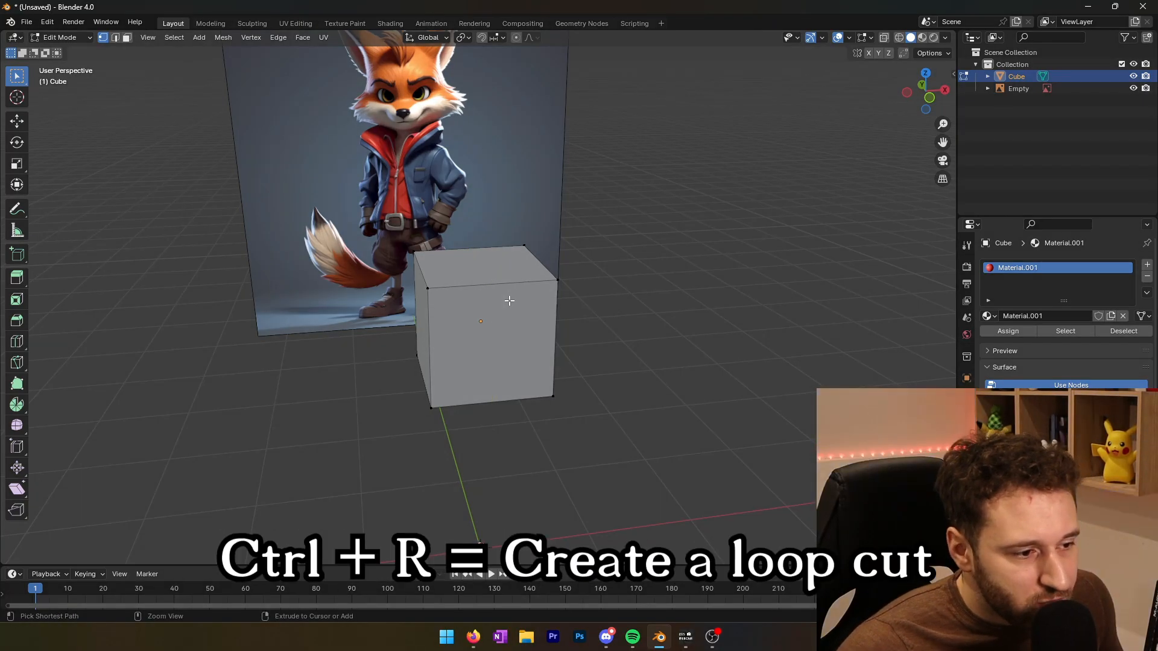
pyautogui.hotkey('ctrl', 'r')
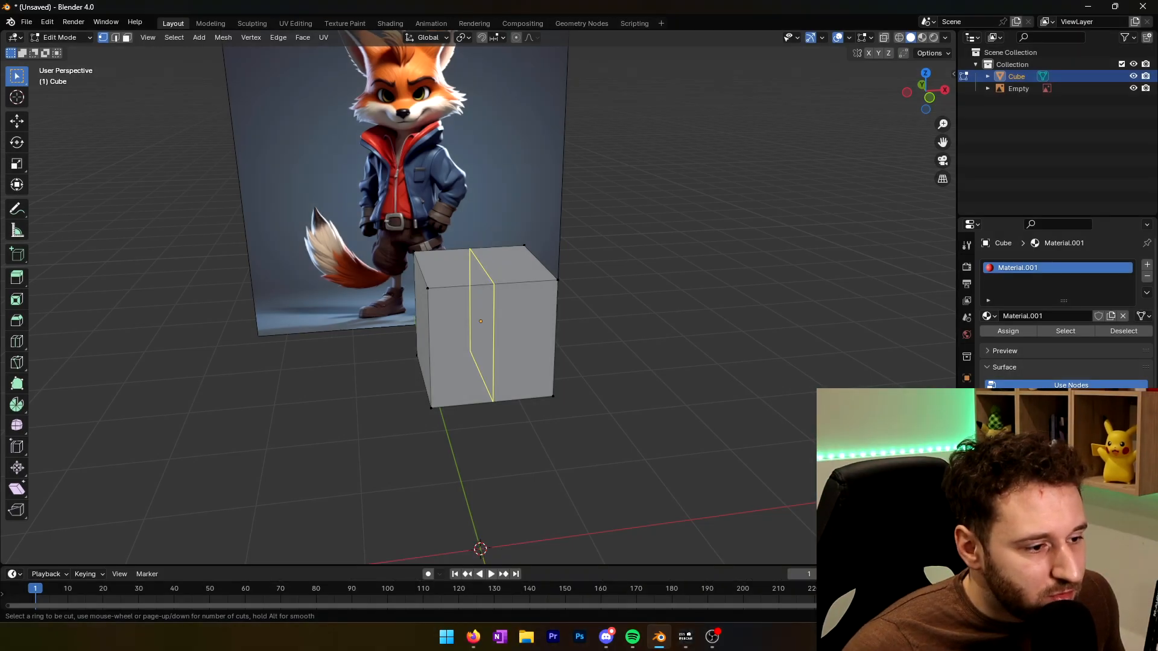
pyautogui.click(494, 283)
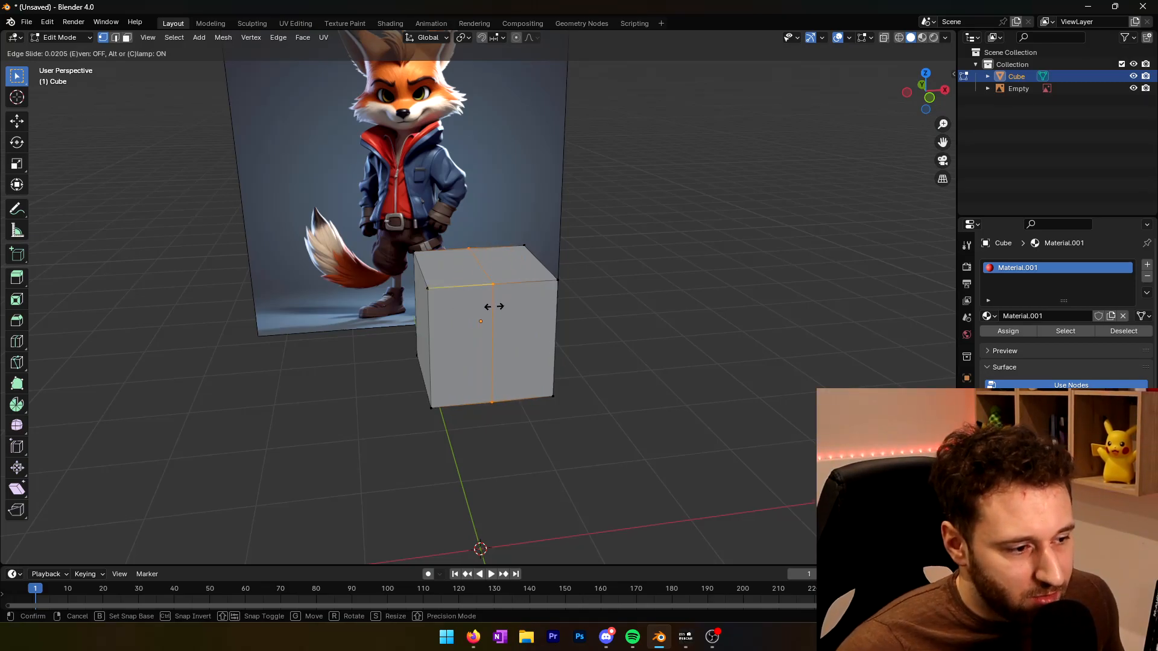
pyautogui.click(494, 306)
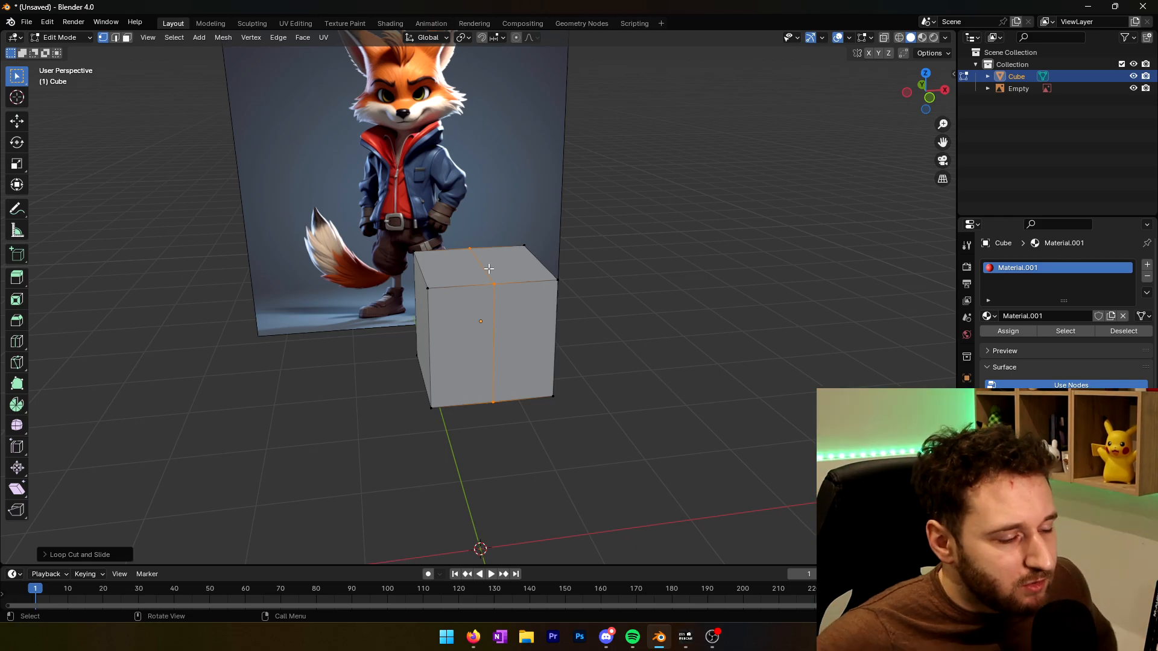
# Step: In a front wireframe view, delete the vertices of the cube's left half and return to solid shading
pyautogui.press('KP_1')
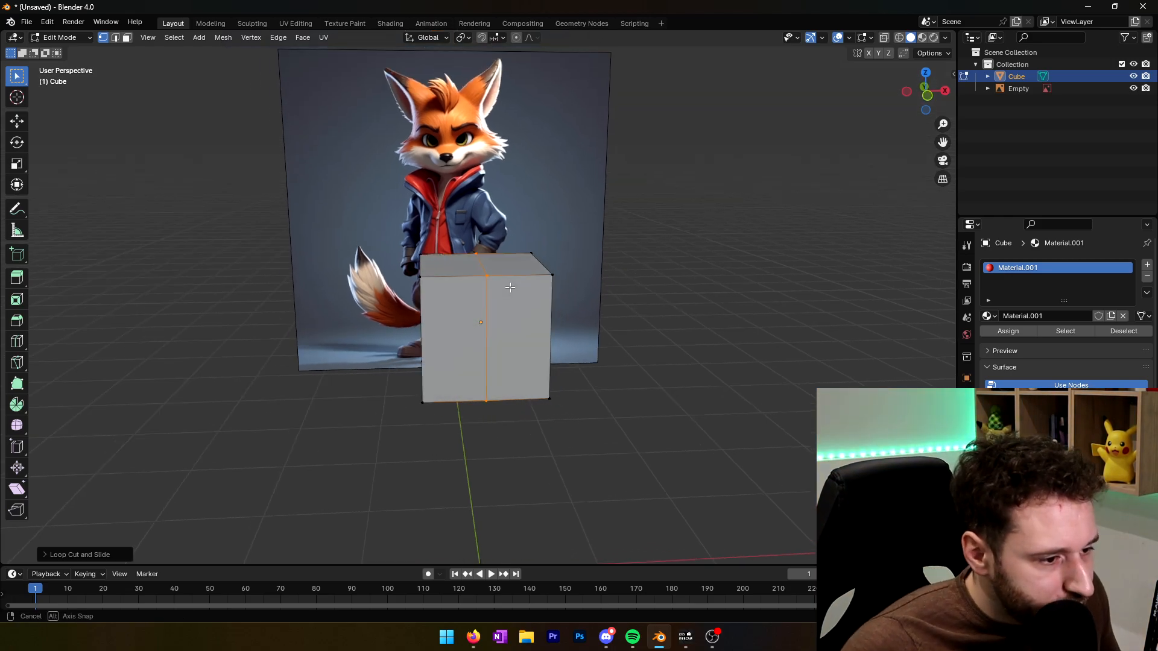
pyautogui.scroll(4, 528, 298)
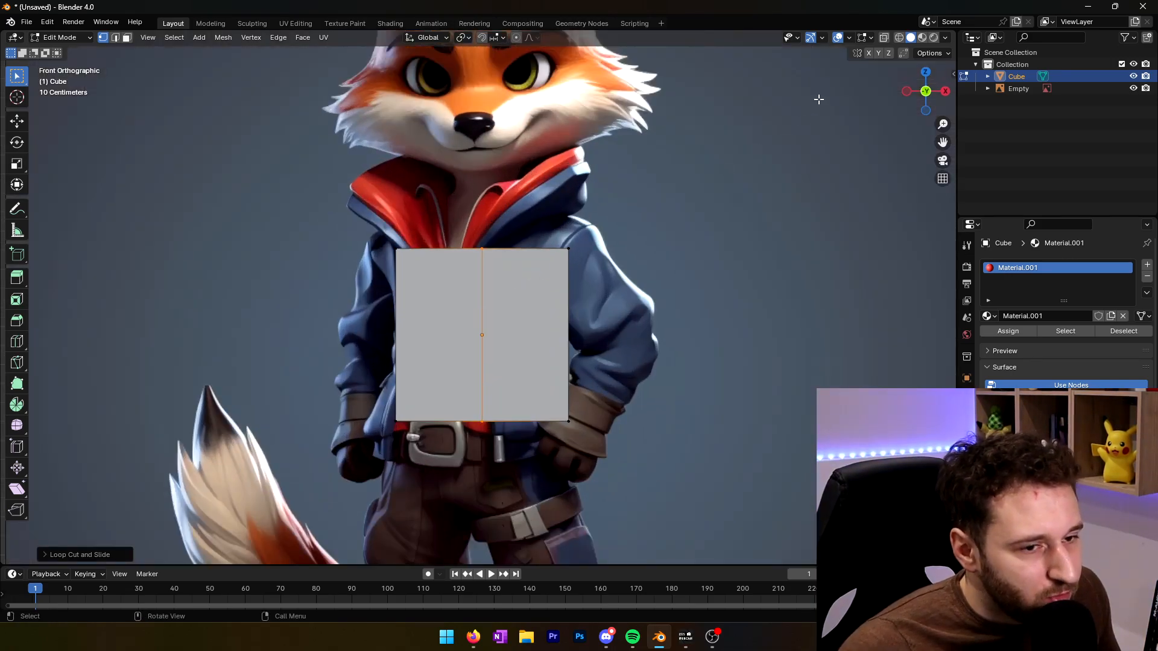
pyautogui.click(899, 38)
pyautogui.moveTo(416, 220); pyautogui.dragTo(344, 484)
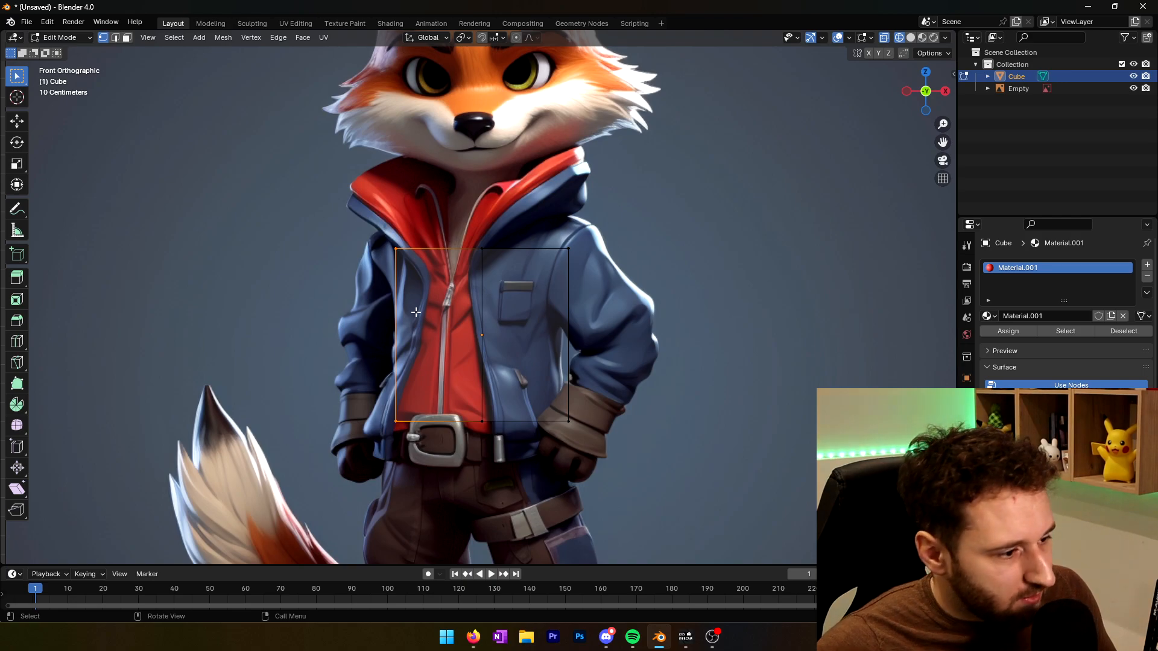
pyautogui.press('Delete')
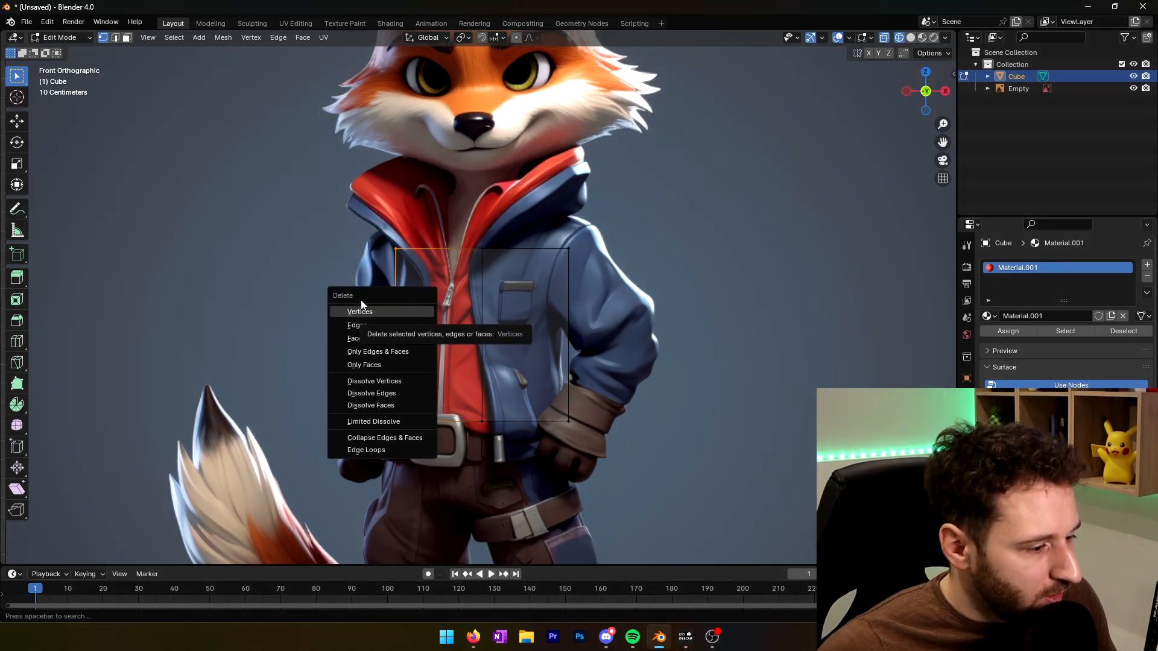
pyautogui.click(375, 313)
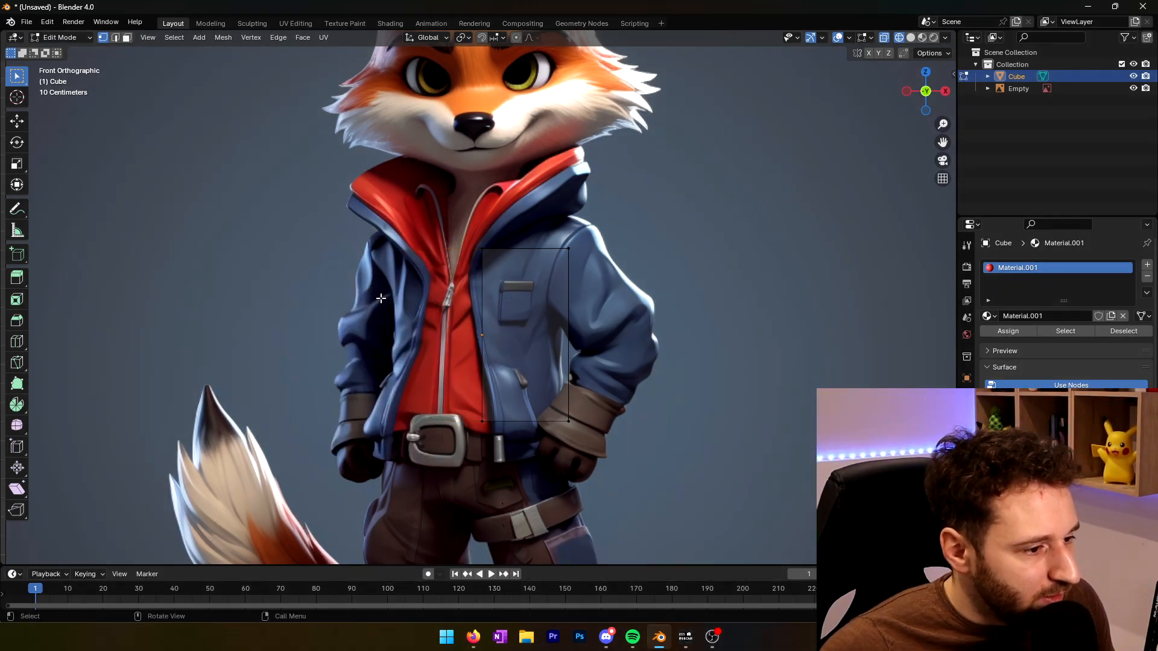
pyautogui.click(911, 37)
# Step: Add a Mirror modifier to the remaining half of the cube
pyautogui.moveTo(579, 266)
pyautogui.mouseDown(button='middle')
pyautogui.moveTo(675, 271)
pyautogui.moveTo(661, 278)
pyautogui.moveTo(809, 317)
pyautogui.mouseUp(button='middle')
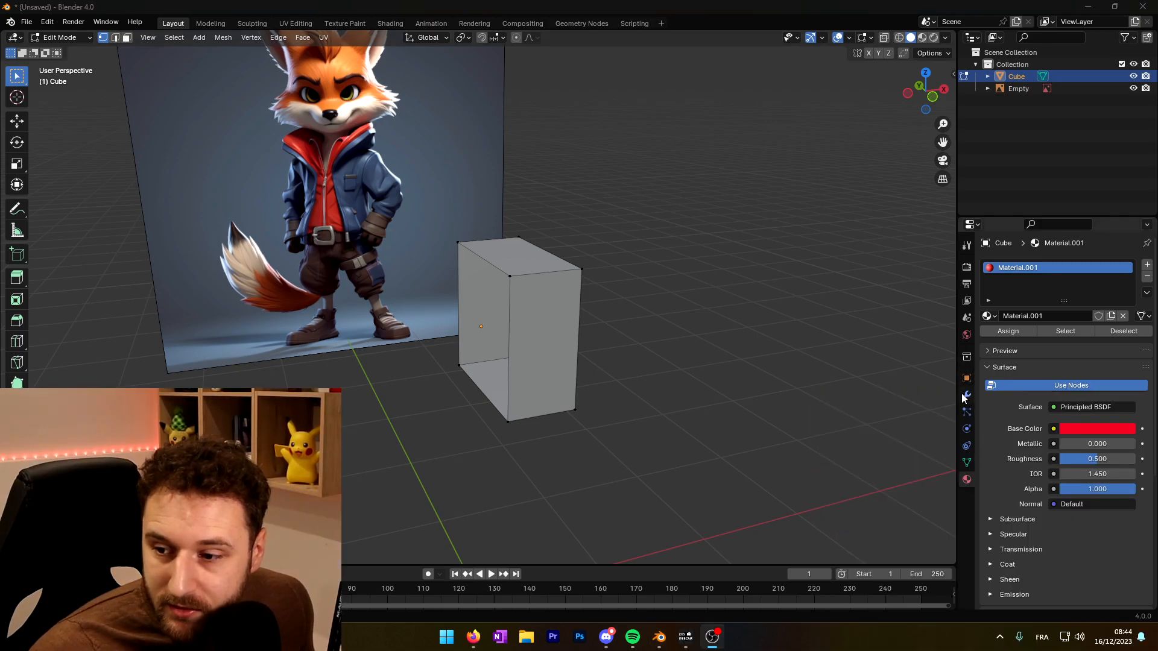
pyautogui.click(968, 398)
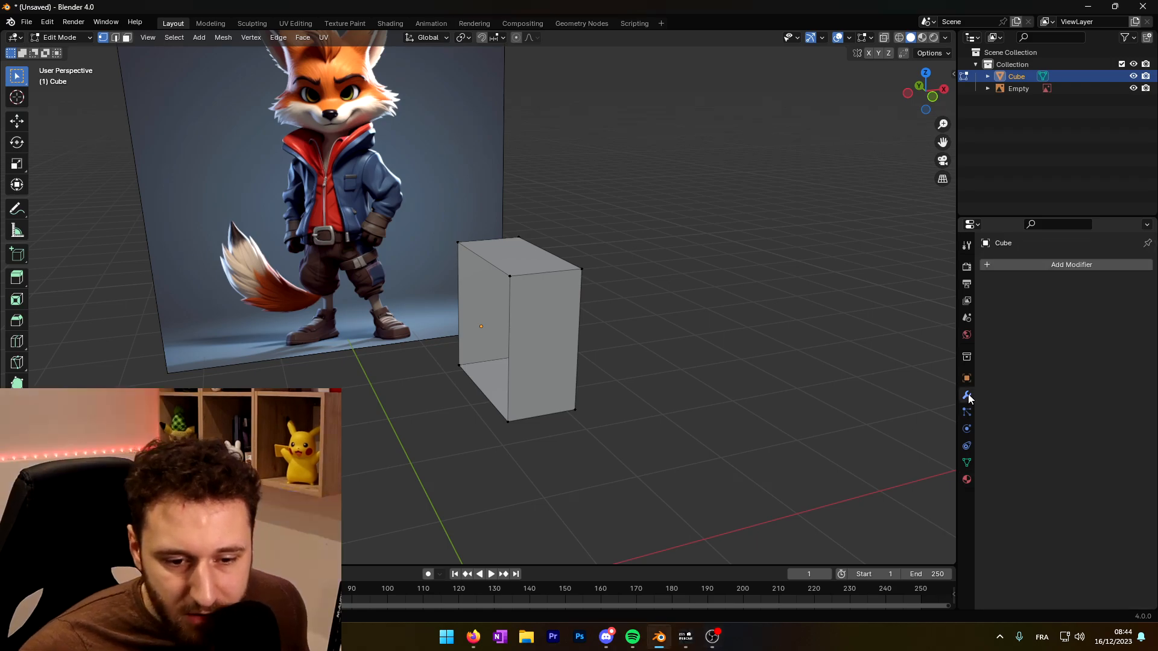
pyautogui.click(1015, 263)
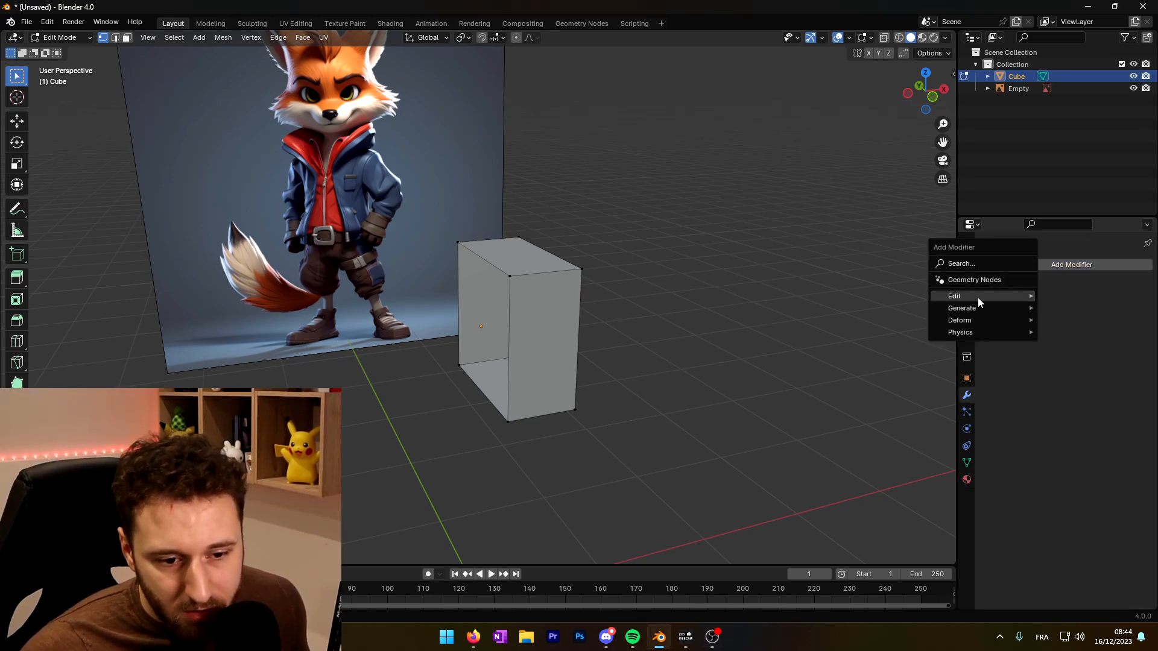
pyautogui.moveTo(972, 298)
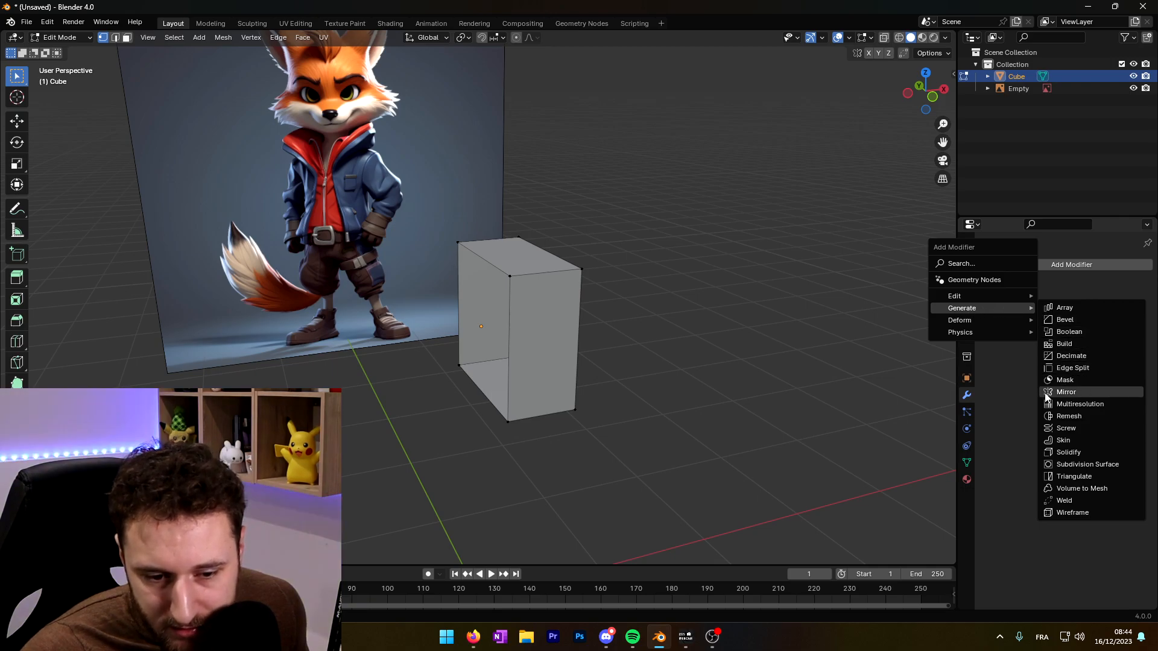
pyautogui.click(1064, 392)
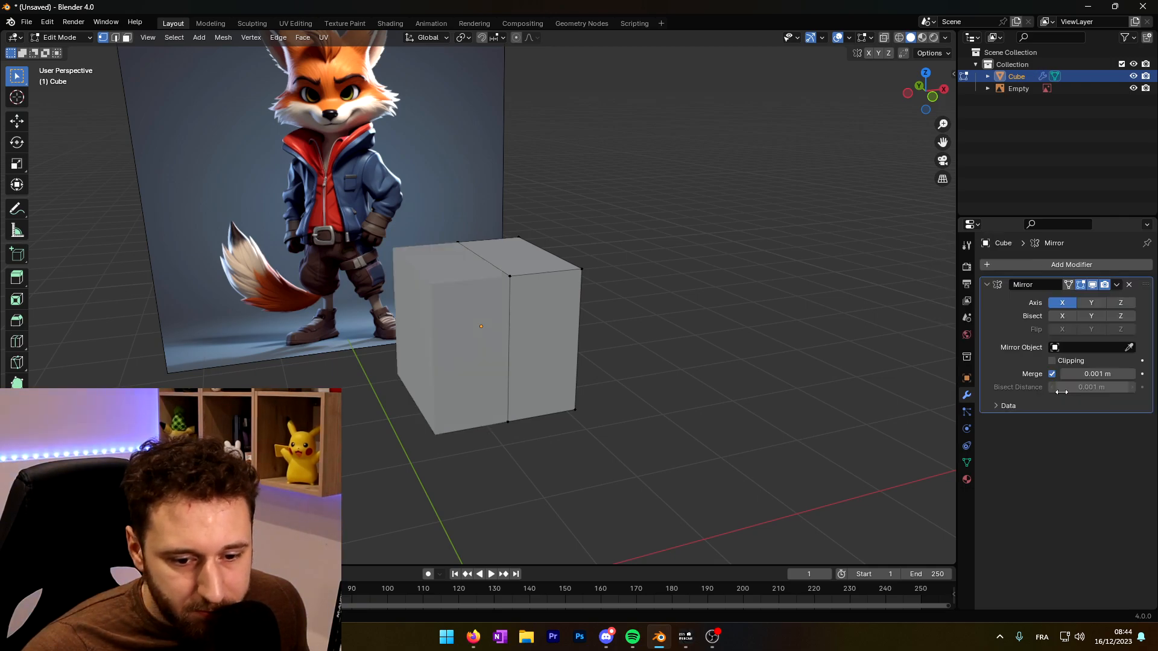
# Step: Try moving the upper front vertex of the centre seam sideways off the mirror plane, and undo the move
pyautogui.moveTo(679, 351); pyautogui.dragTo(466, 293, button='middle')
pyautogui.moveTo(568, 312); pyautogui.dragTo(495, 294, button='middle')
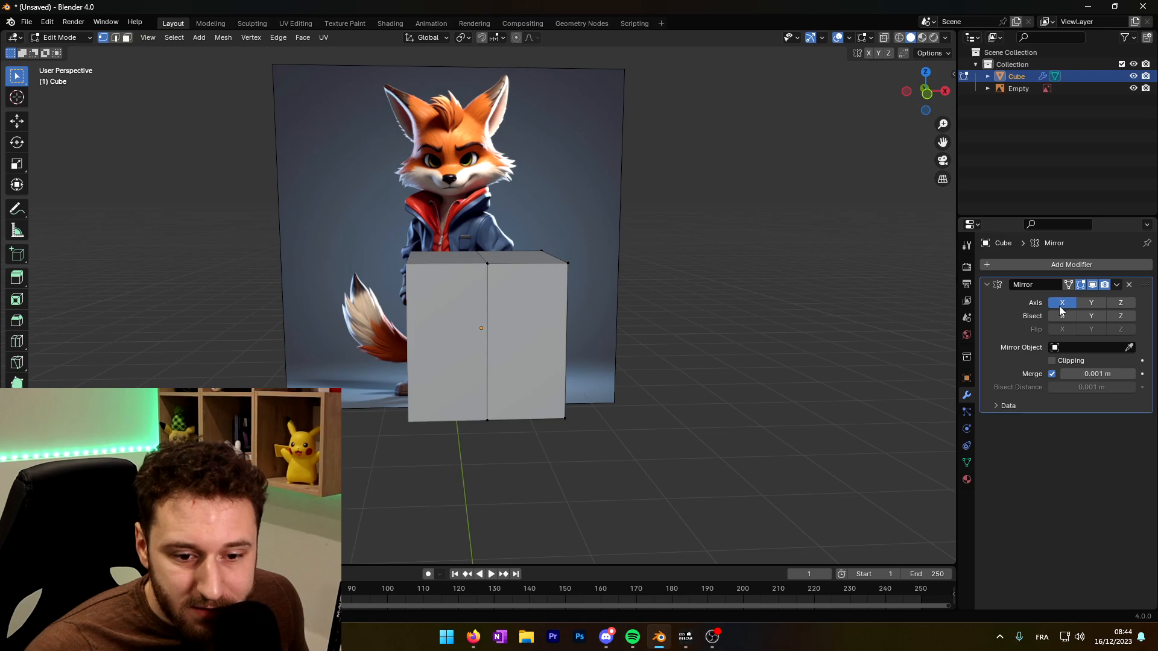
pyautogui.keyDown('alt'); pyautogui.click(476, 280); pyautogui.keyUp('alt')
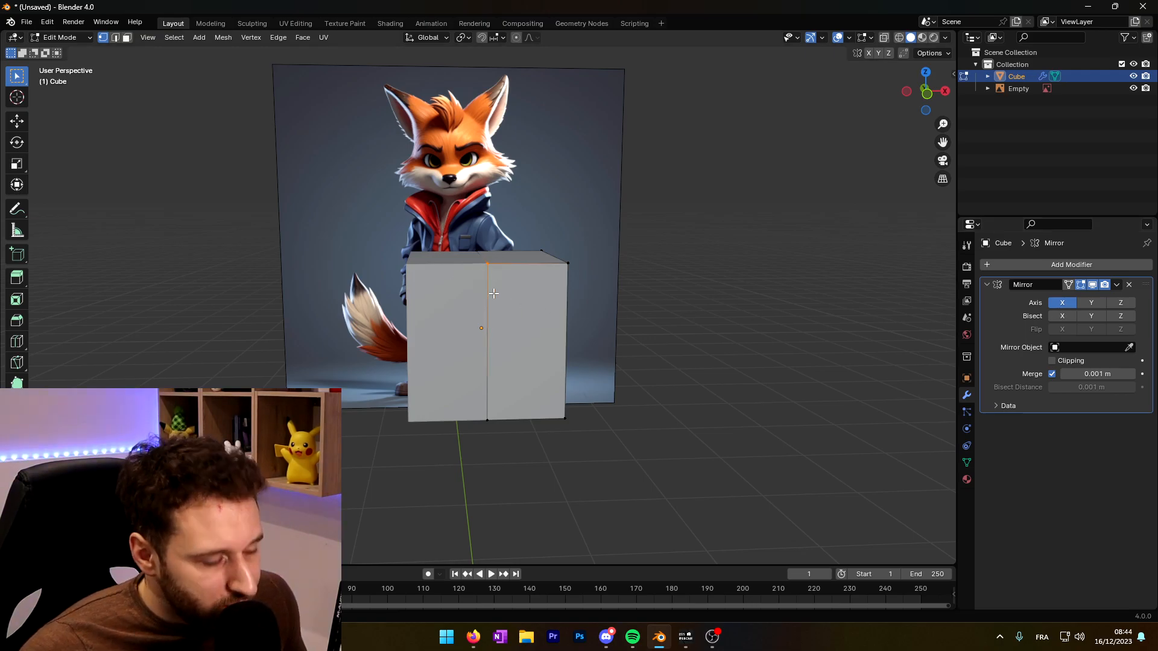
pyautogui.press('g')
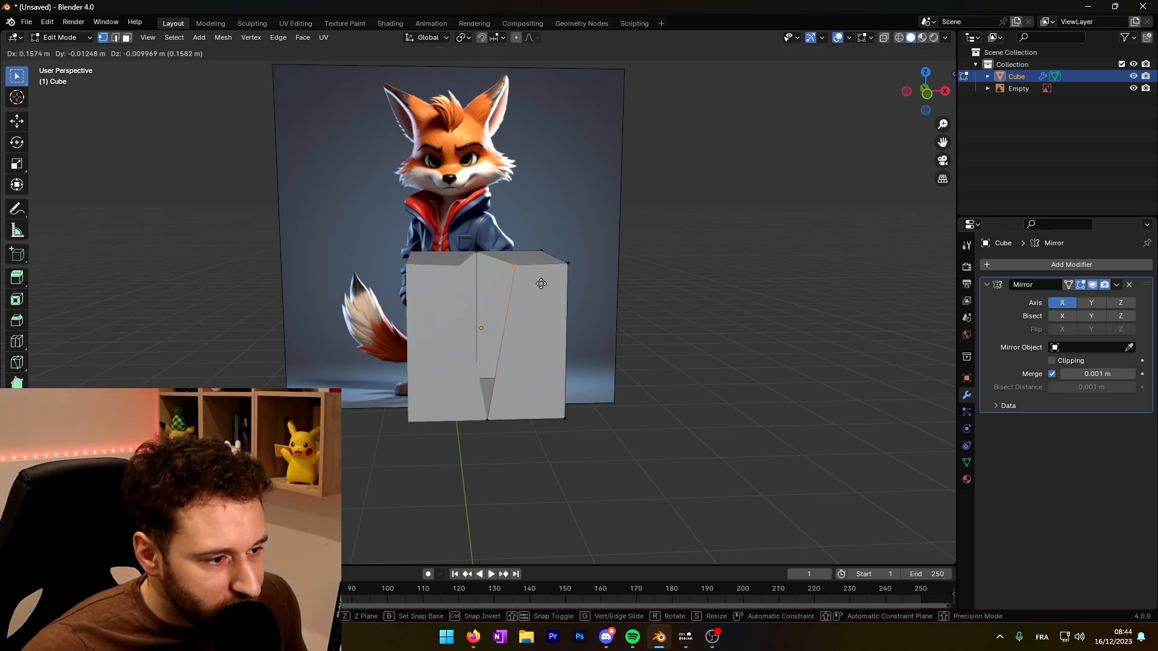
pyautogui.click(530, 282)
pyautogui.moveTo(530, 282); pyautogui.dragTo(590, 294, button='middle')
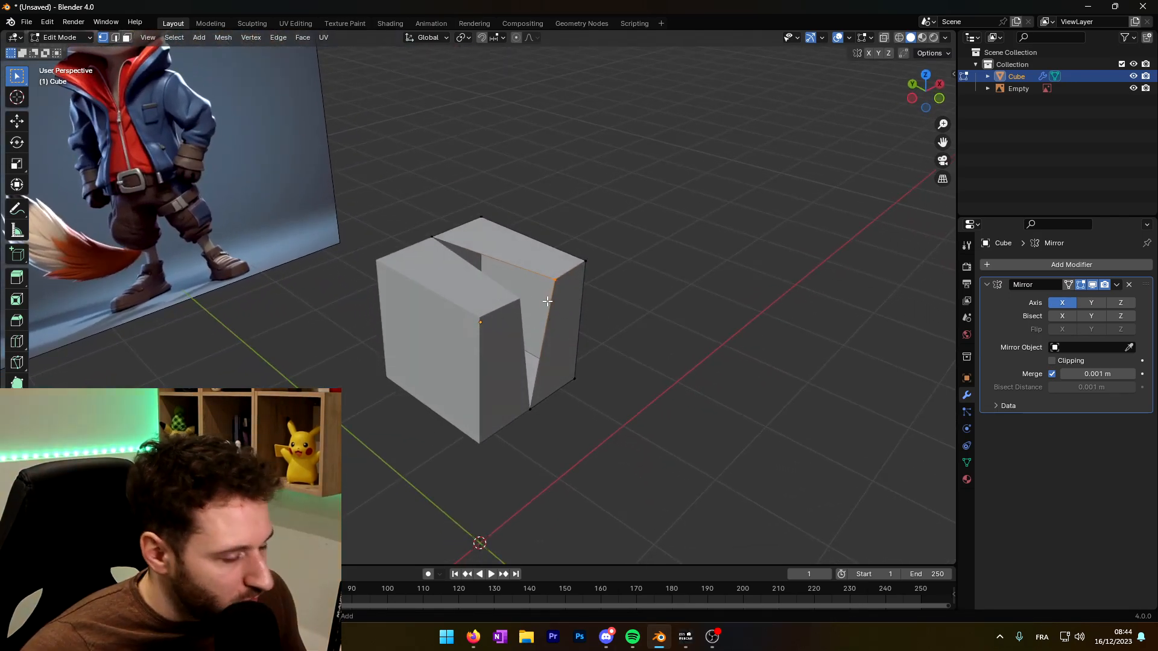
pyautogui.hotkey('ctrl', 'z')
# Step: Enable Clipping on the Mirror modifier and look at the mirrored cube's centre seam
pyautogui.moveTo(662, 357); pyautogui.dragTo(882, 331, button='middle')
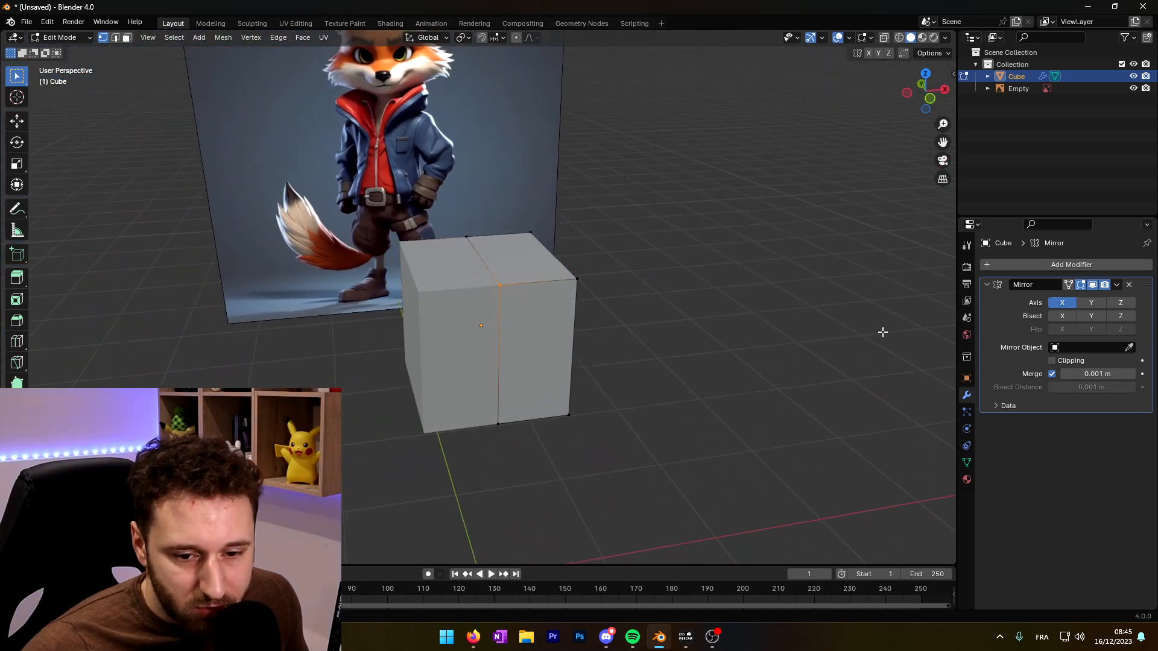
pyautogui.click(1051, 361)
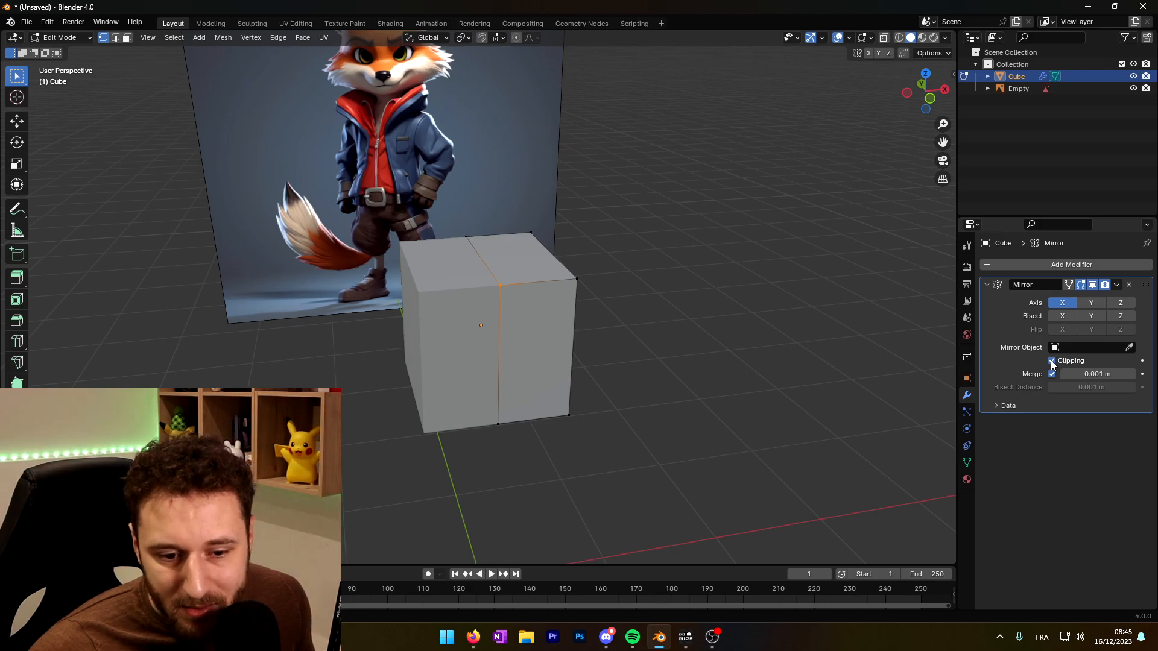
pyautogui.press('KP_1')
pyautogui.scroll(-2, 569, 411)
pyautogui.moveTo(576, 341); pyautogui.dragTo(527, 293, button='middle')
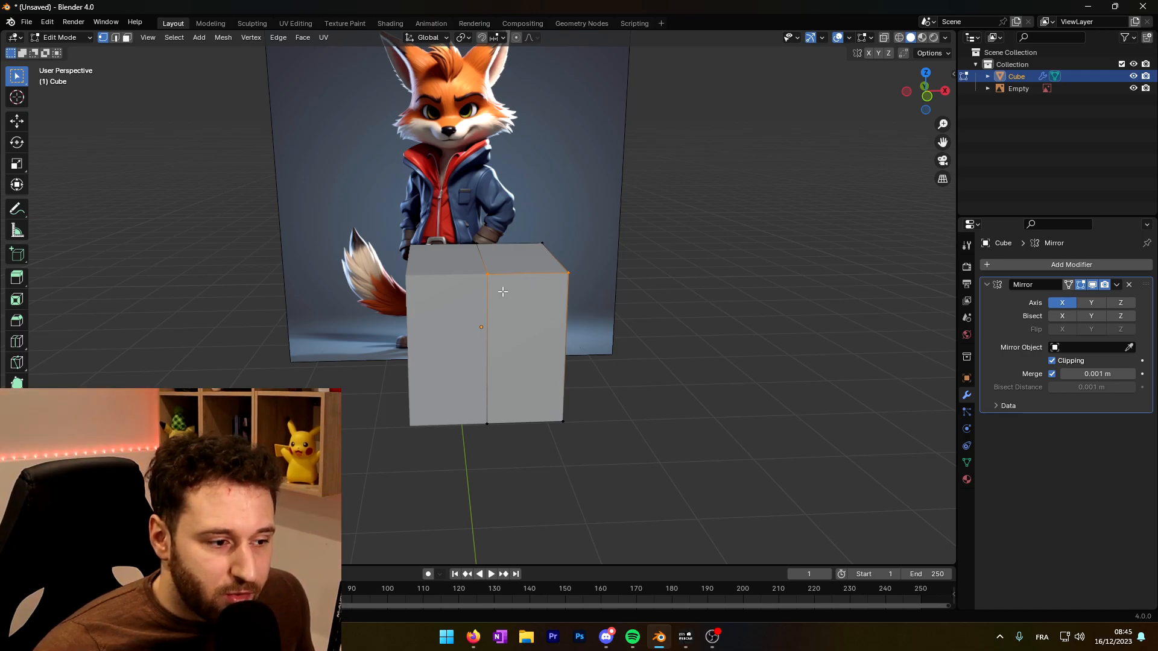
pyautogui.moveTo(525, 290); pyautogui.dragTo(507, 311, button='middle')
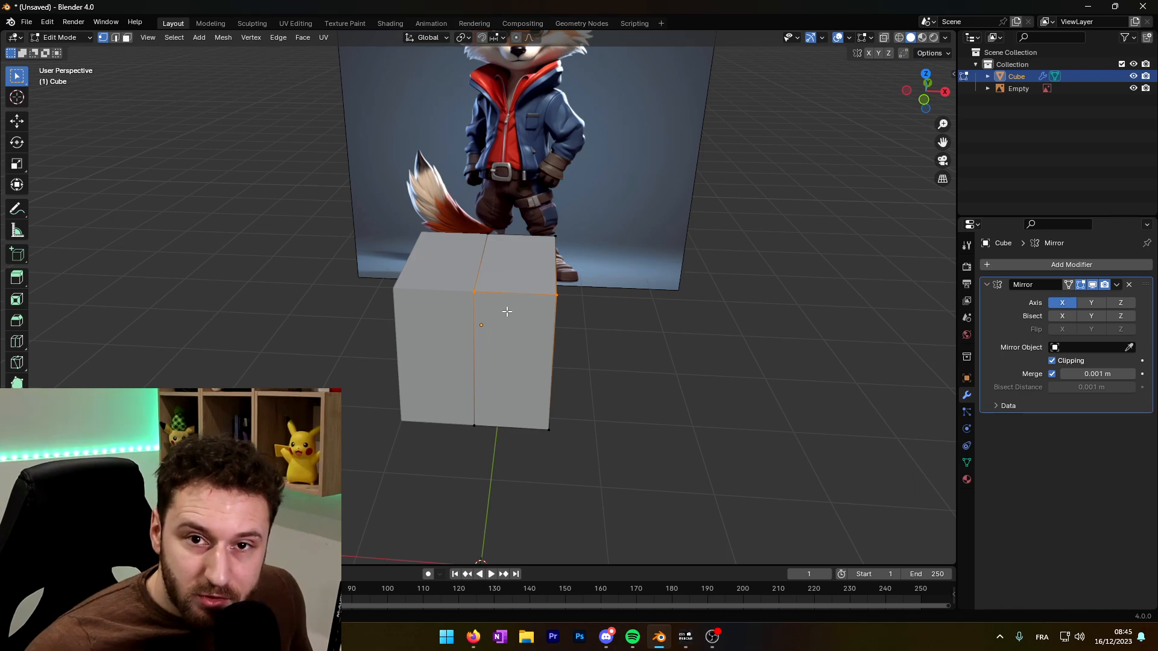
# Step: Add a centred vertical loop cut to the cube's right half and another one halfway across its depth
pyautogui.hotkey('ctrl', 'r')
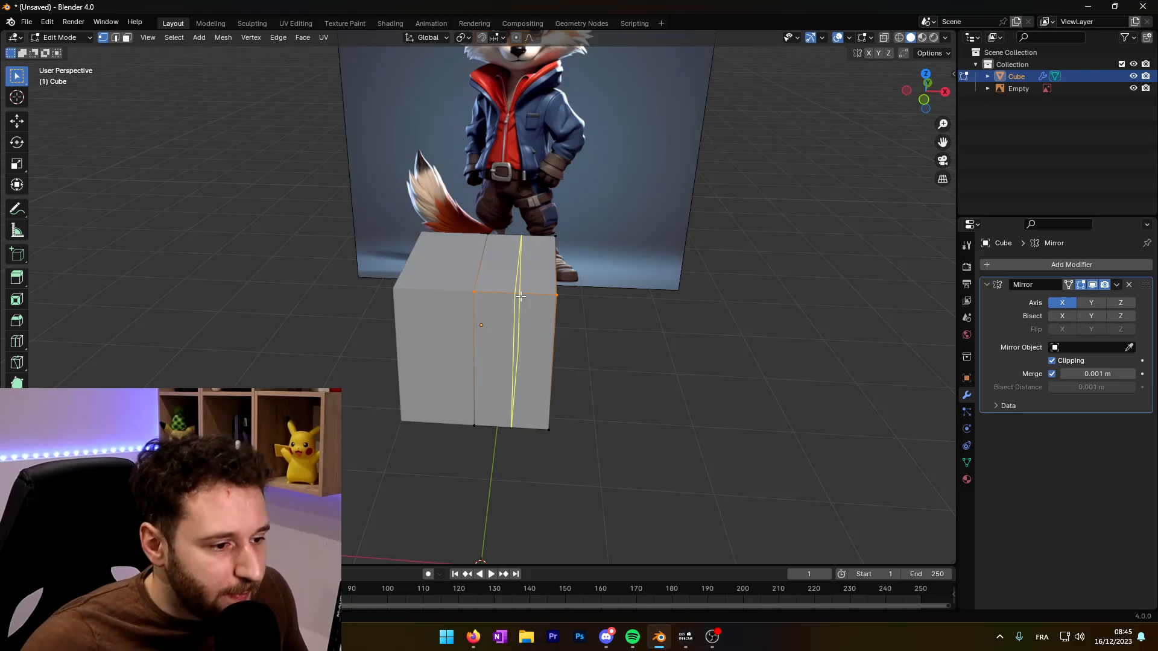
pyautogui.click(521, 296)
pyautogui.rightClick(529, 350)
pyautogui.moveTo(529, 349); pyautogui.dragTo(426, 354, button='middle')
pyautogui.hotkey('ctrl', 'r')
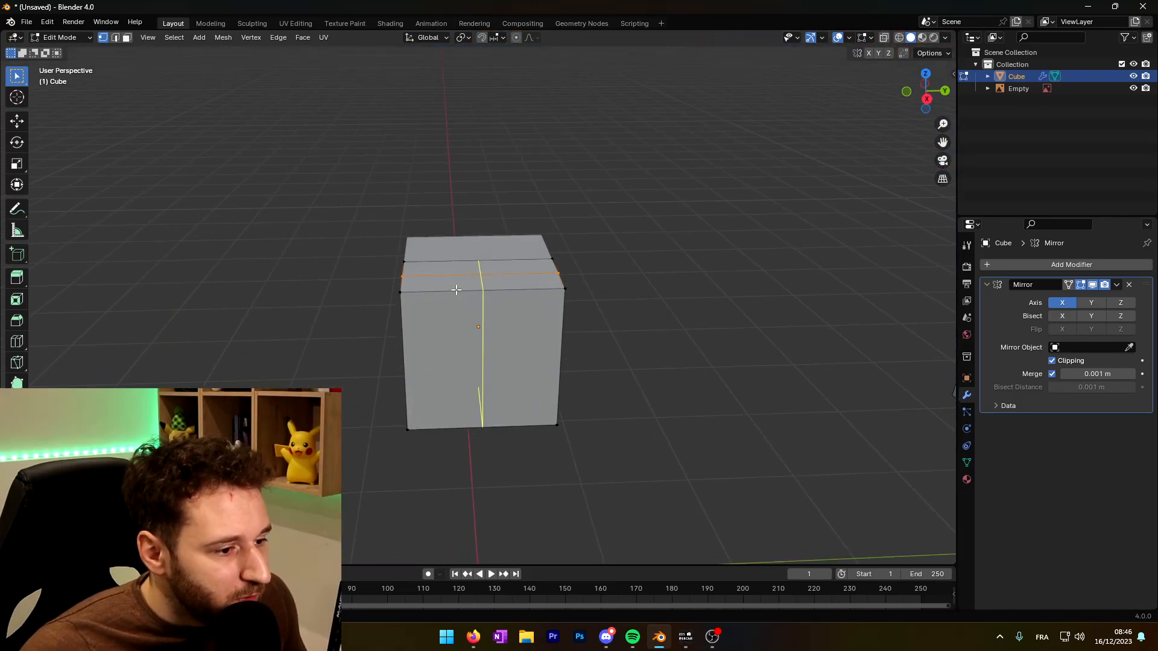
pyautogui.click(456, 290)
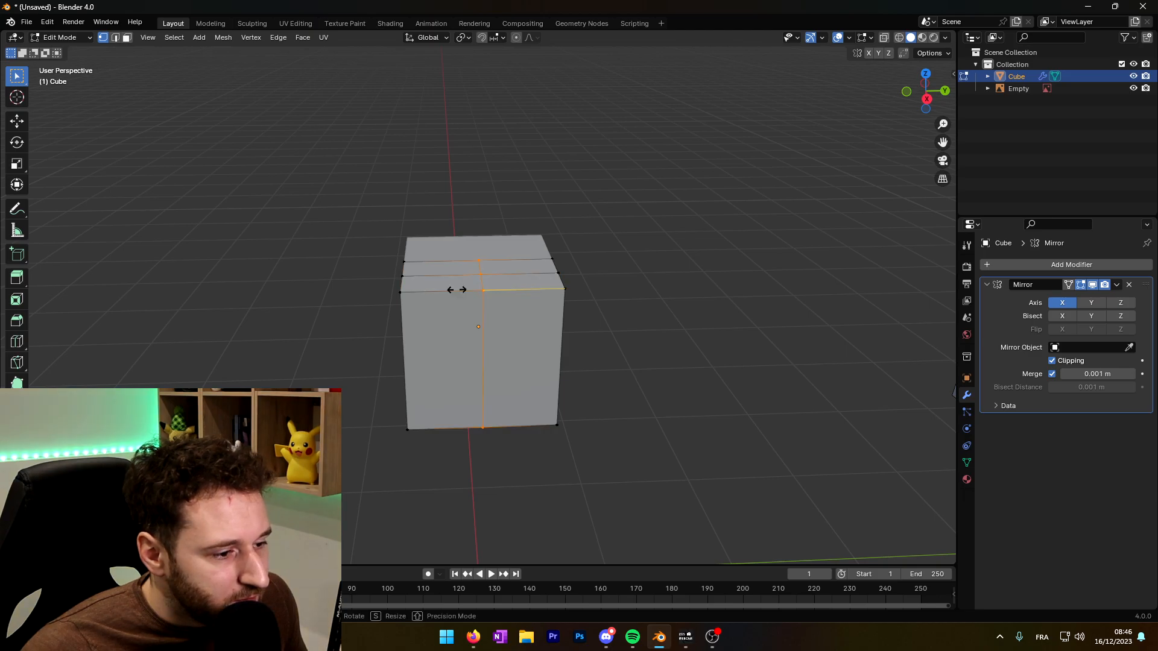
pyautogui.rightClick(506, 349)
# Step: In a front wireframe view, raise the top vertices of the centre seam about 0.28 m along Z to the fox's neckline
pyautogui.moveTo(507, 349); pyautogui.dragTo(593, 327, button='middle')
pyautogui.moveTo(548, 370); pyautogui.dragTo(529, 390, button='middle')
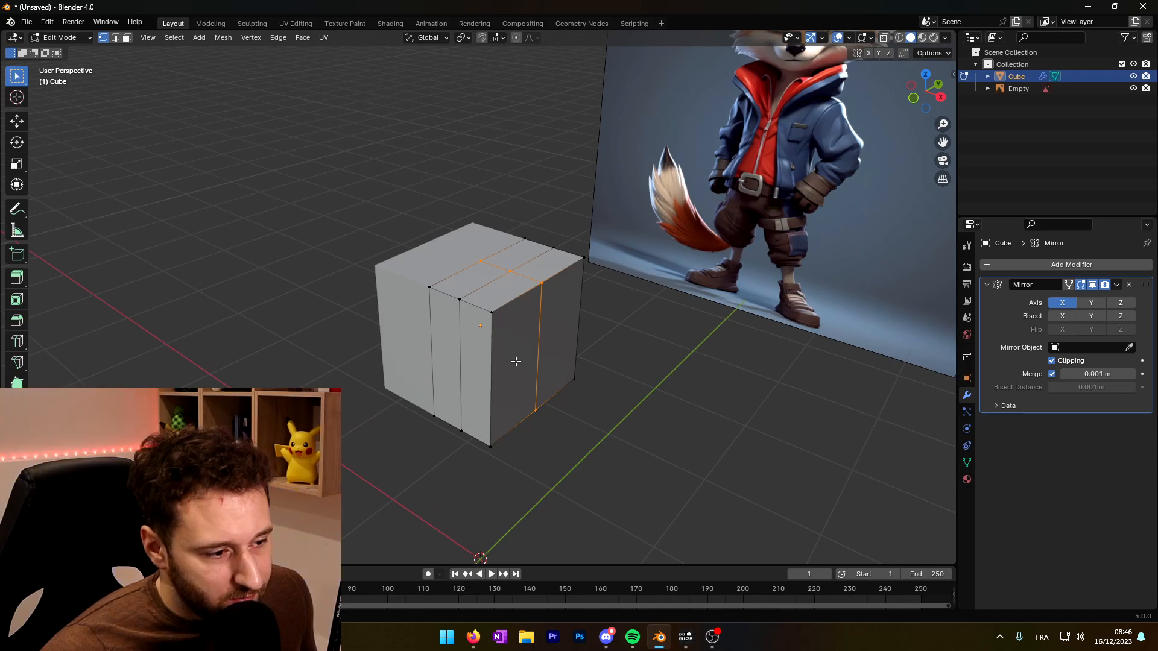
pyautogui.press('KP_1')
pyautogui.keyDown('shift'); pyautogui.moveTo(573, 265); pyautogui.dragTo(568, 302, button='middle'); pyautogui.keyUp('shift')
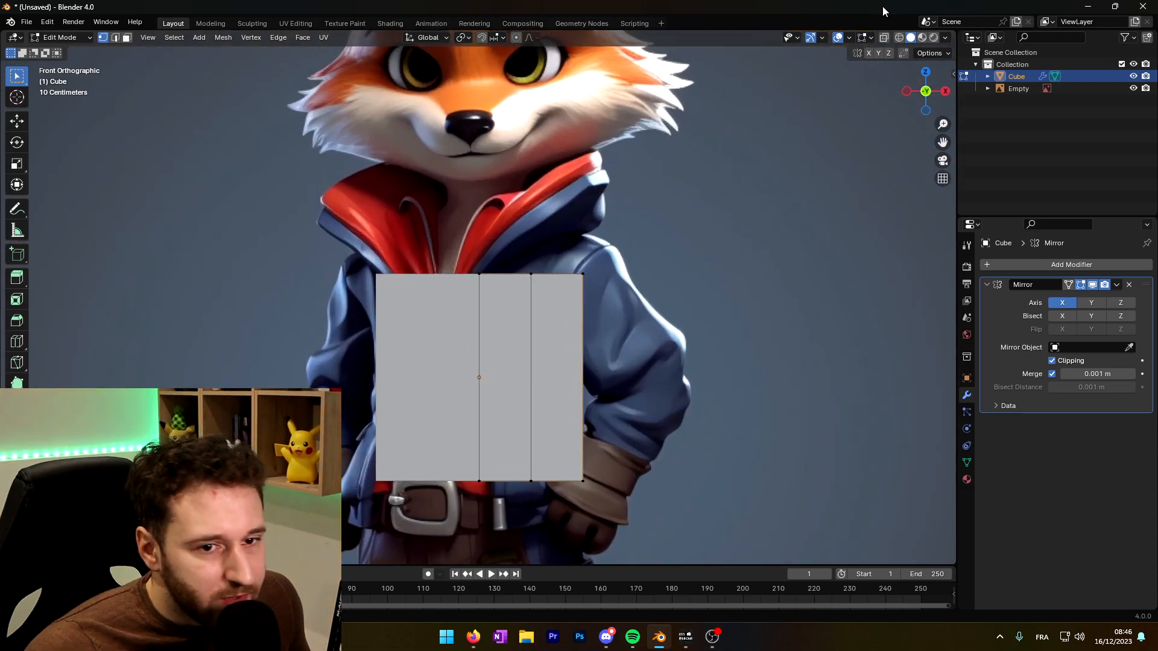
pyautogui.click(899, 39)
pyautogui.scroll(5, 545, 258)
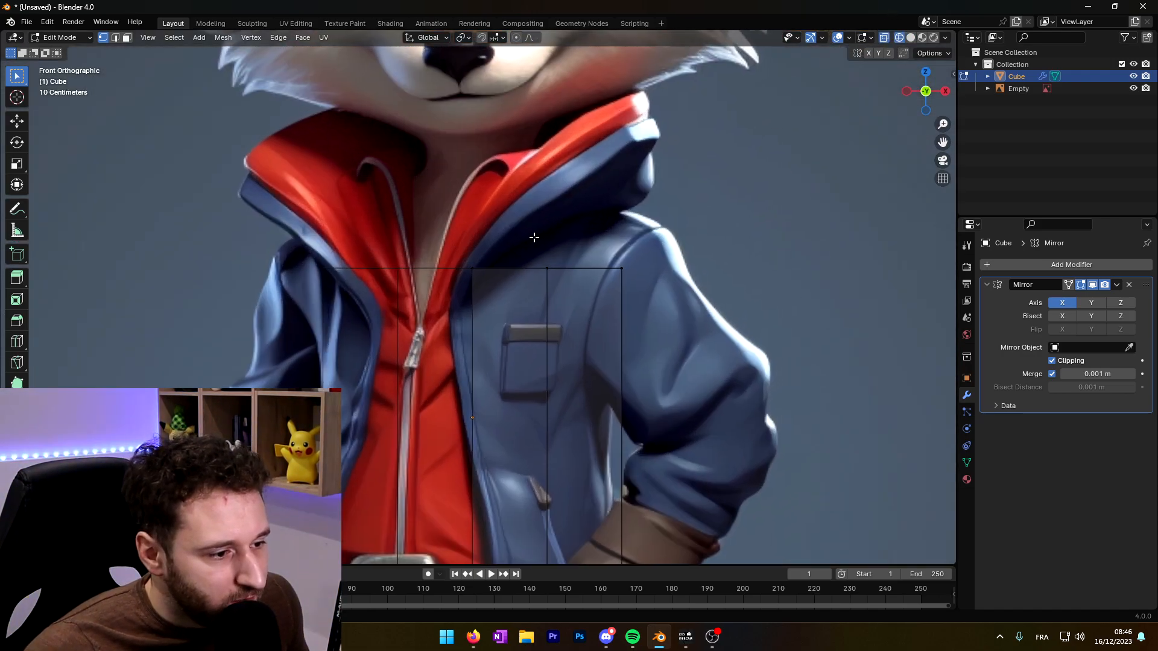
pyautogui.keyDown('shift'); pyautogui.click(457, 271); pyautogui.keyUp('shift')
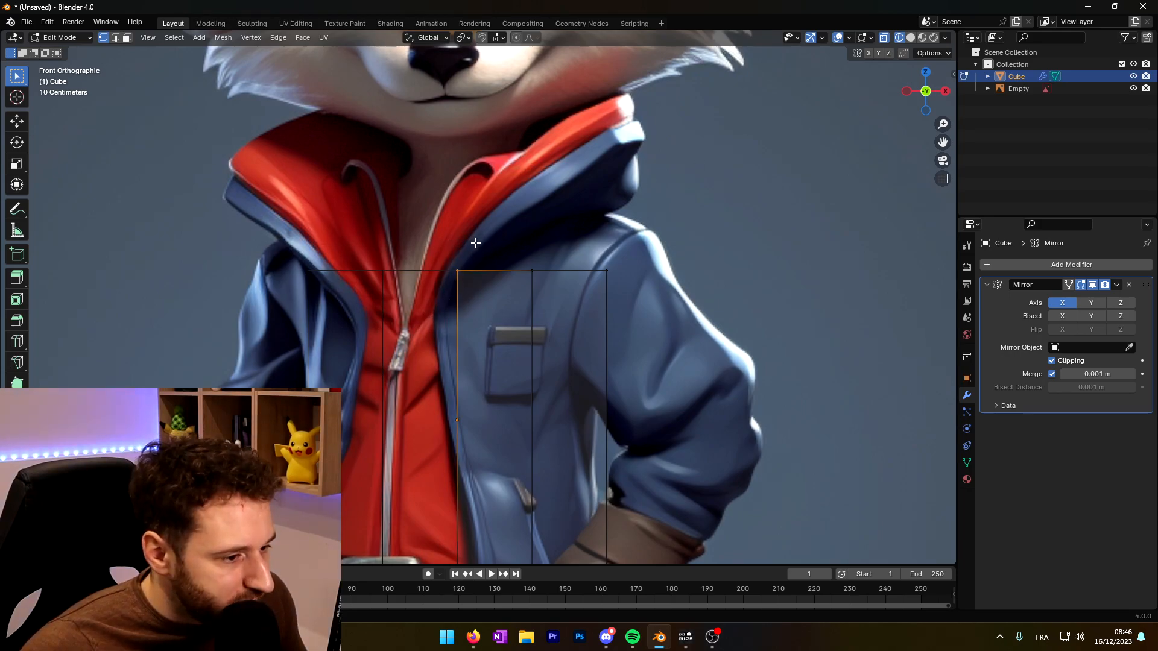
pyautogui.press('g')
pyautogui.press('z')
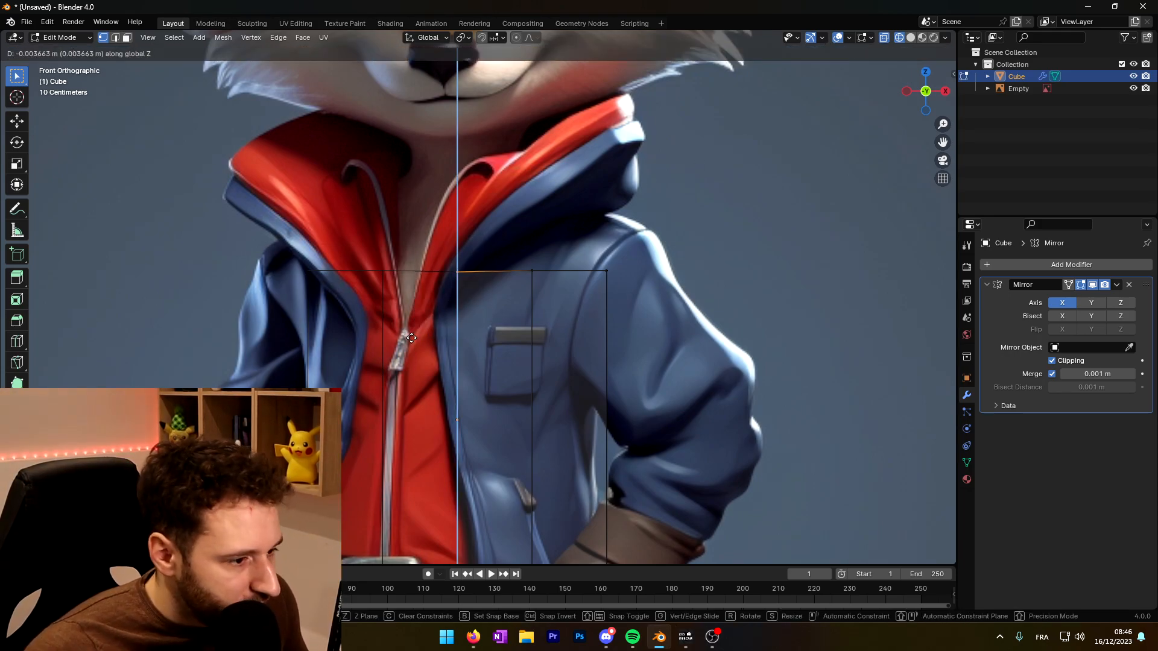
pyautogui.click(433, 317)
pyautogui.press('g')
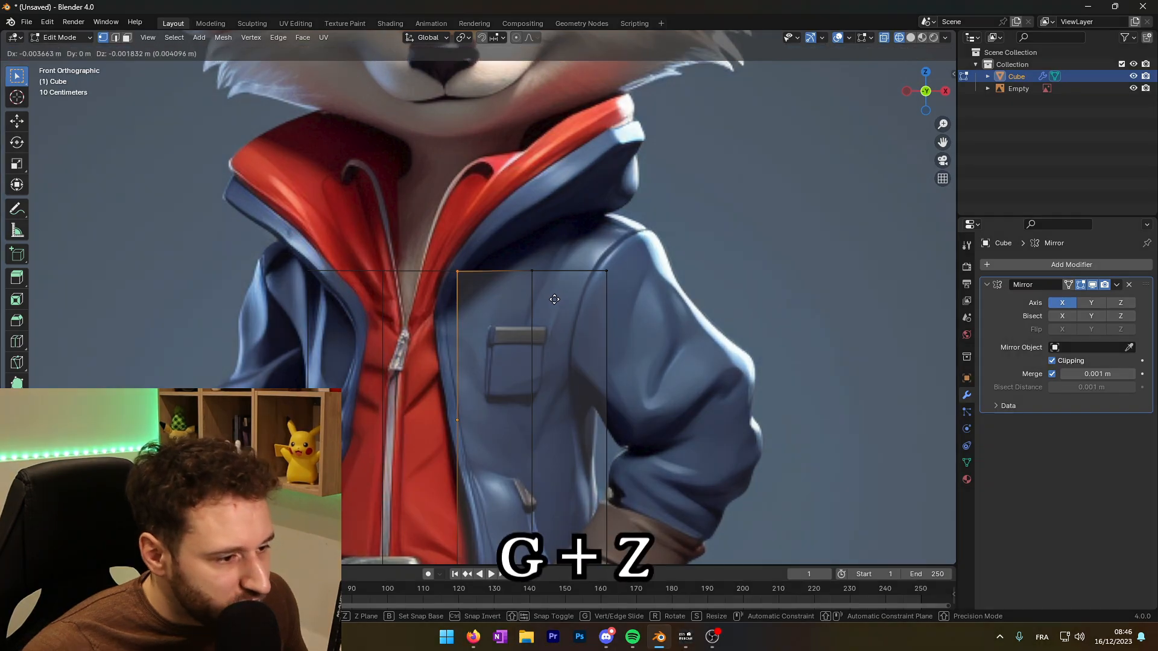
pyautogui.press('z')
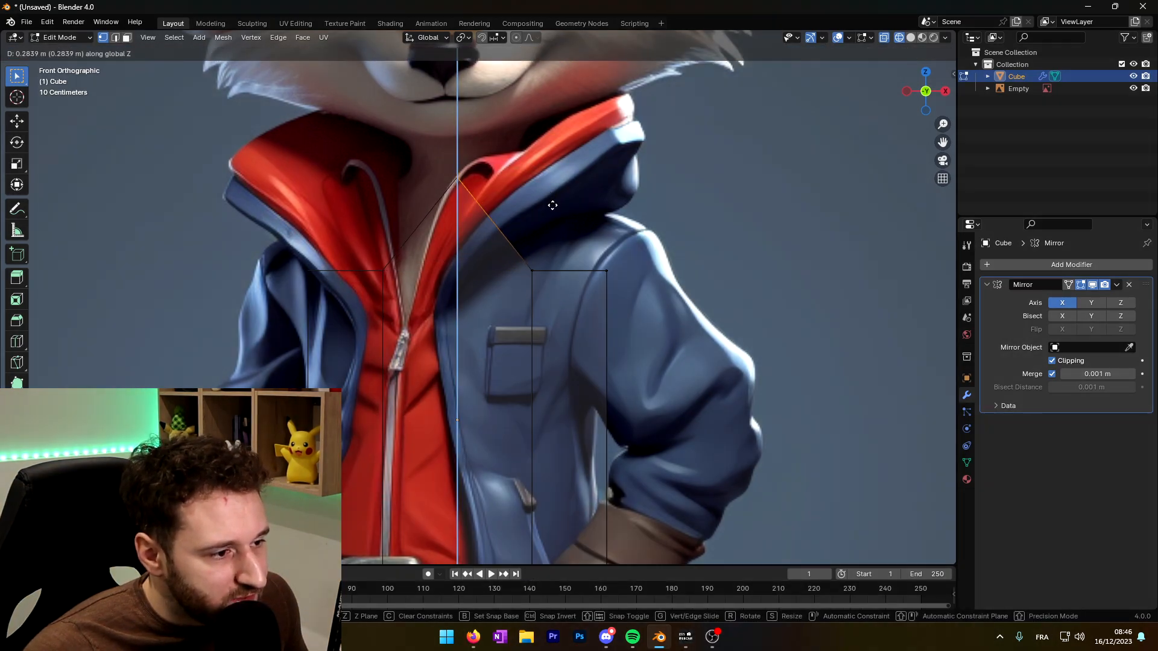
pyautogui.click(465, 174)
# Step: Raise the top vertices of the middle column along Z, and the outer column's by about 0.17 m, to the jacket's shoulder line
pyautogui.click(531, 271)
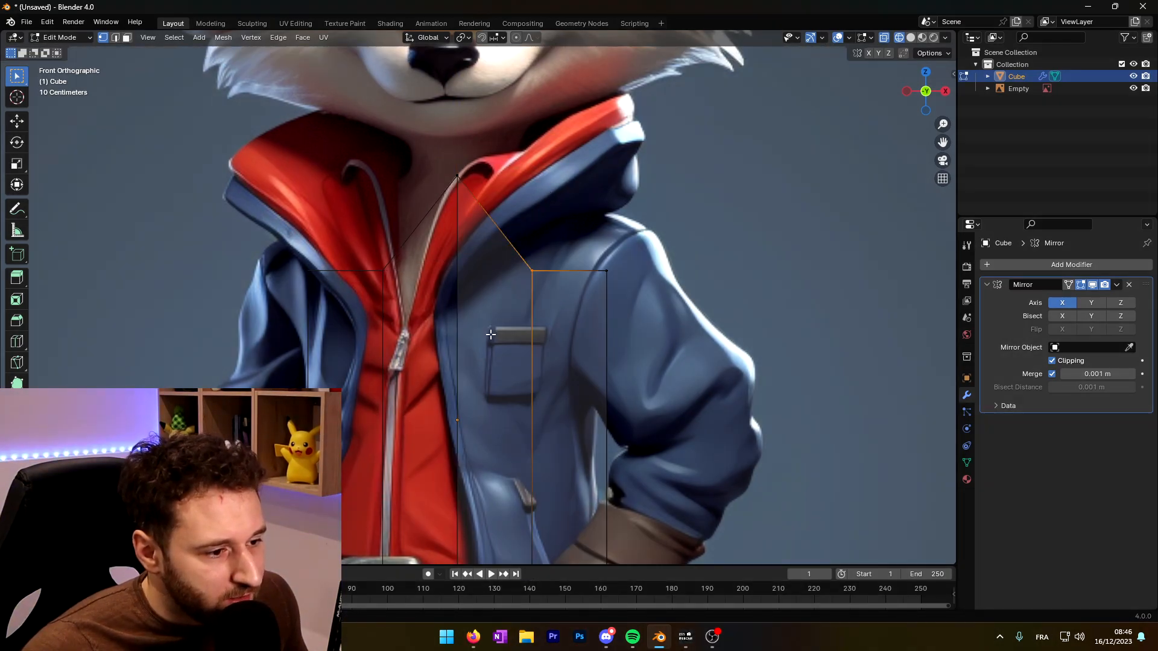
pyautogui.press('g')
pyautogui.press('z')
pyautogui.click(500, 257)
pyautogui.moveTo(615, 246); pyautogui.dragTo(555, 319)
pyautogui.press('g')
pyautogui.press('z')
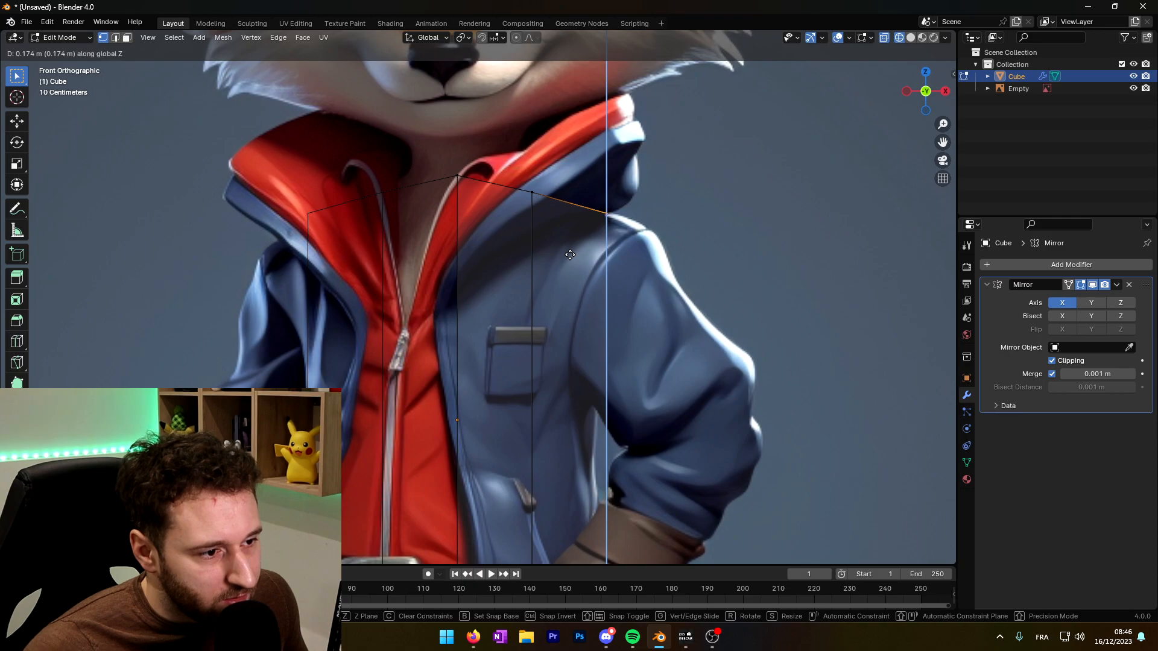
pyautogui.click(570, 255)
# Step: Fine-tune the heights of the middle column's and the centre seam's top vertices along Z
pyautogui.moveTo(552, 173); pyautogui.dragTo(523, 214)
pyautogui.press('g')
pyautogui.press('z')
pyautogui.click(523, 219)
pyautogui.moveTo(487, 161); pyautogui.dragTo(445, 205)
pyautogui.press('g')
pyautogui.press('z')
pyautogui.click(445, 219)
# Step: Lower the bottom vertices of the centre seam and, by about 0.07 m, of the middle column along Z towards the belt
pyautogui.keyDown('shift'); pyautogui.moveTo(569, 313); pyautogui.dragTo(545, 243, button='middle'); pyautogui.keyUp('shift')
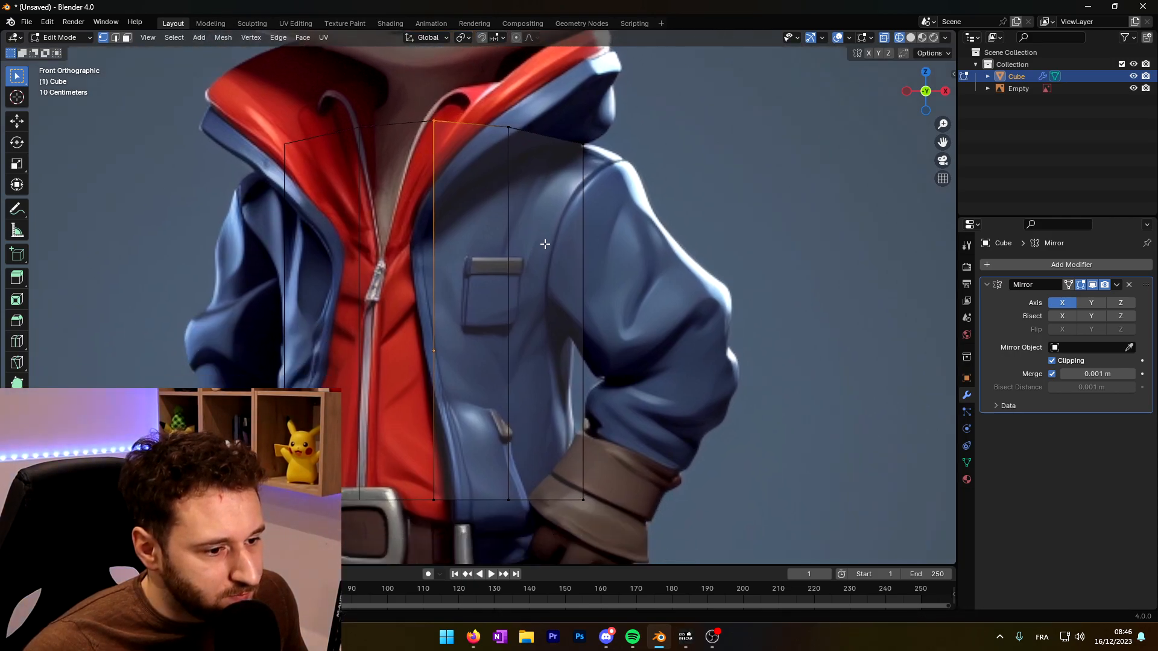
pyautogui.scroll(-2, 545, 244)
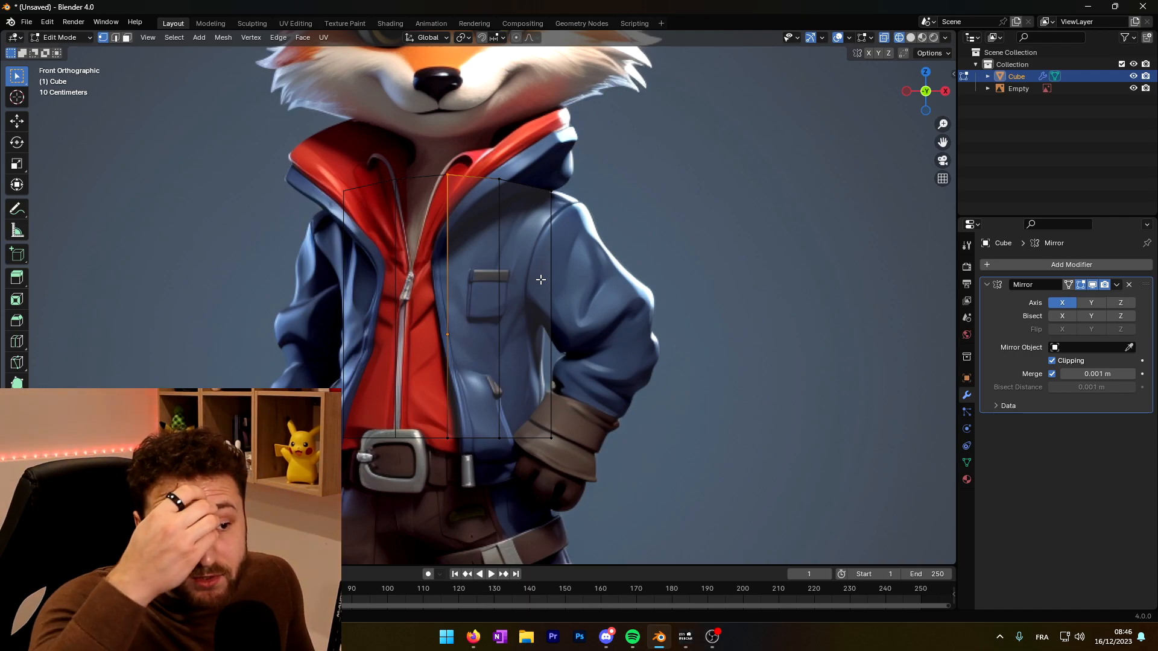
pyautogui.click(436, 461)
pyautogui.keyDown('shift'); pyautogui.moveTo(459, 478); pyautogui.dragTo(458, 442, button='middle'); pyautogui.keyUp('shift')
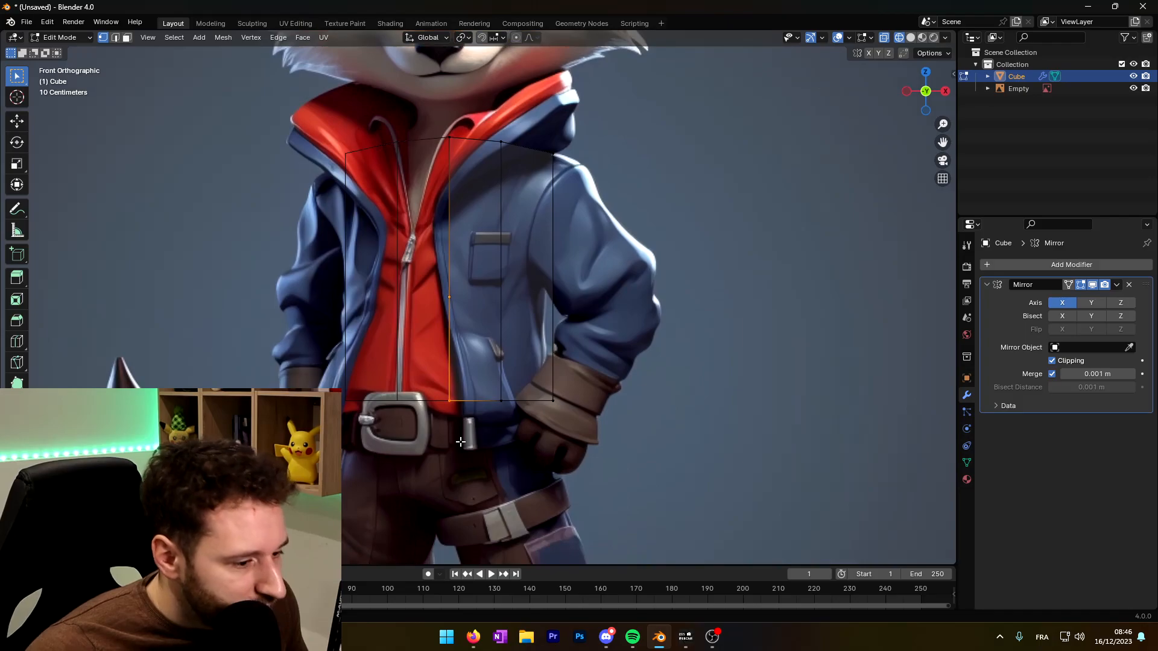
pyautogui.press('g')
pyautogui.press('z')
pyautogui.click(459, 454)
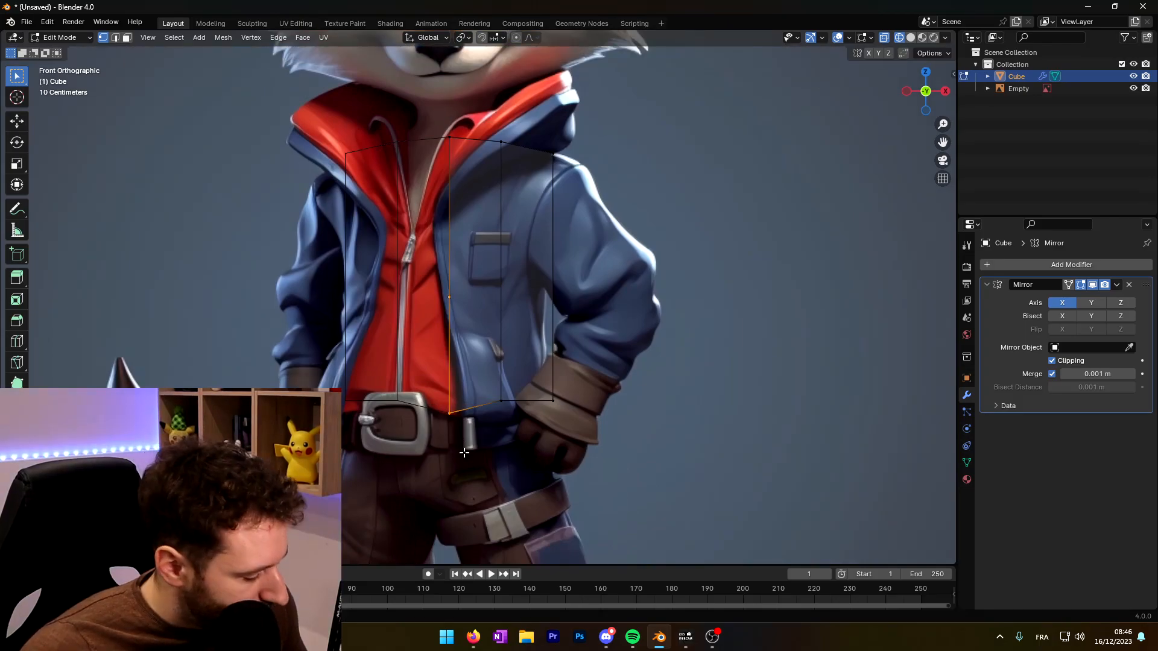
pyautogui.moveTo(500, 410); pyautogui.dragTo(500, 411)
pyautogui.press('g')
pyautogui.press('z')
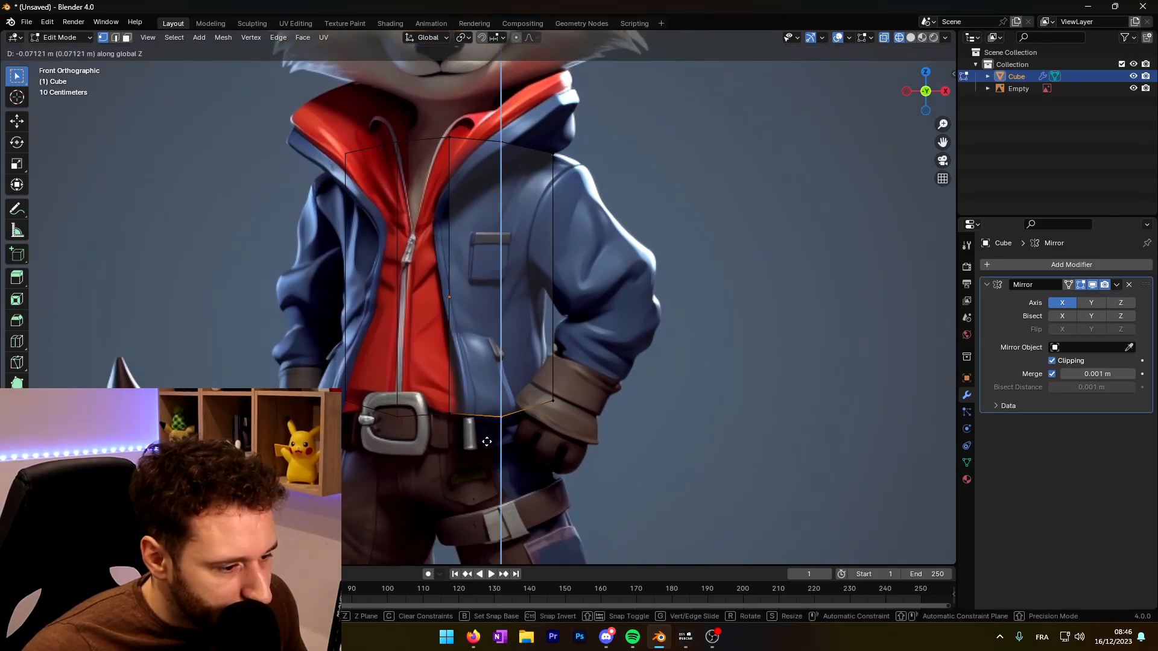
pyautogui.click(486, 442)
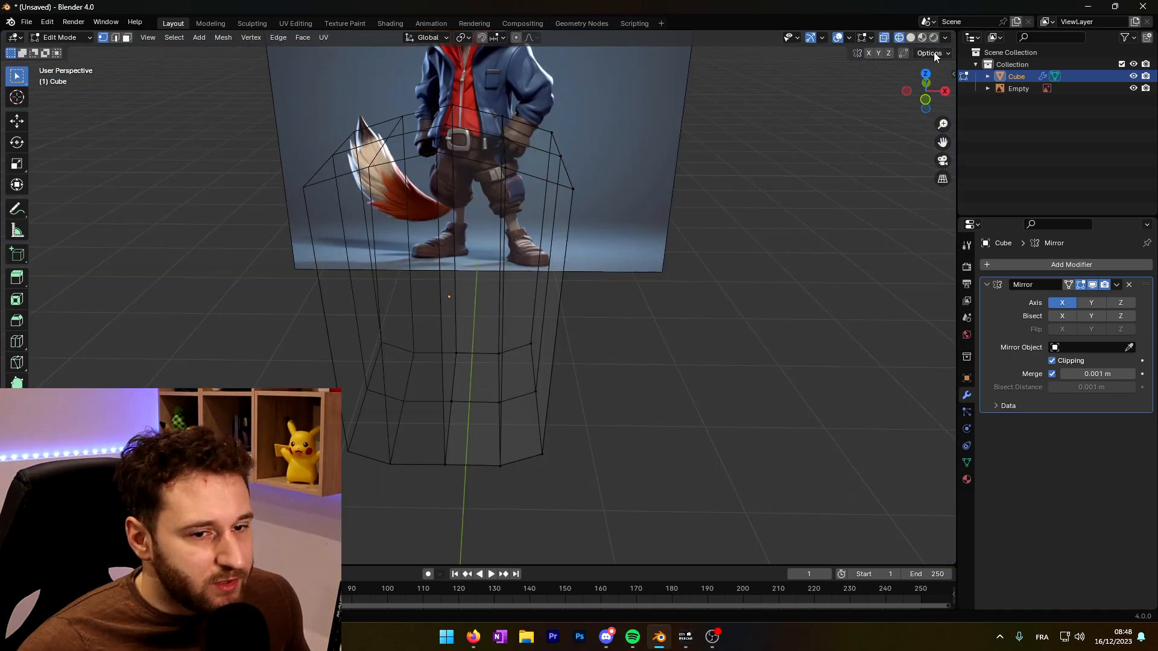
# Step: Switch the viewport to solid shading and view the torso block from its side
pyautogui.click(910, 38)
pyautogui.scroll(-3, 579, 289)
pyautogui.moveTo(579, 289)
pyautogui.mouseDown(button='middle')
pyautogui.moveTo(460, 295)
pyautogui.moveTo(479, 299)
pyautogui.mouseUp(button='middle')
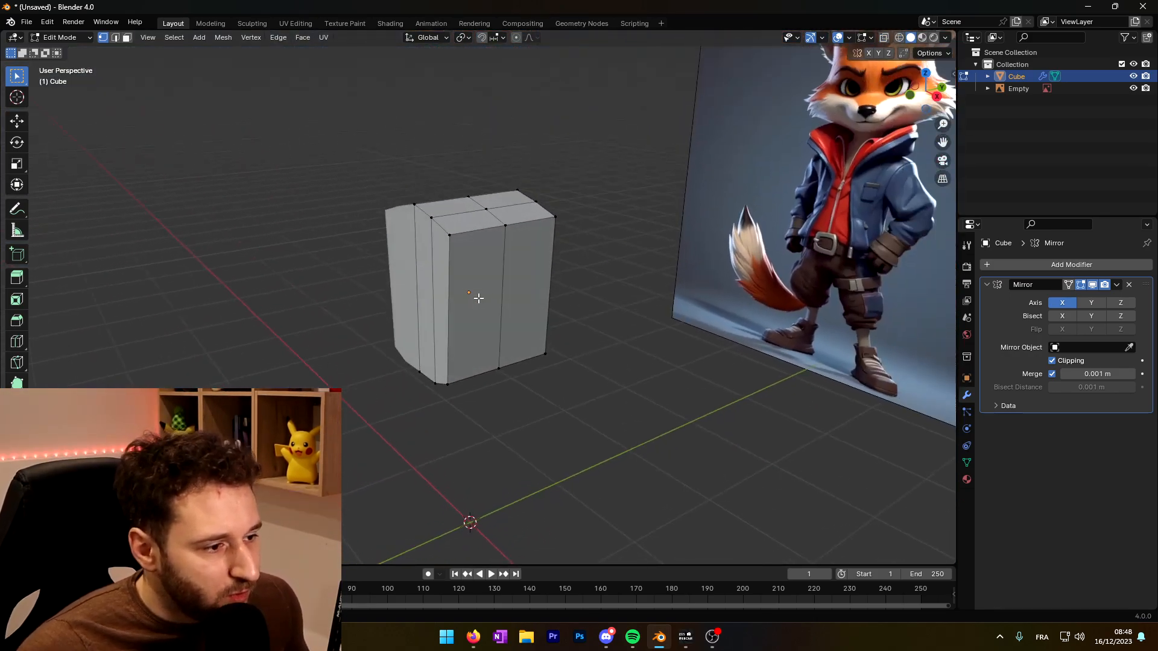
pyautogui.hotkey('ctrl', 'r')
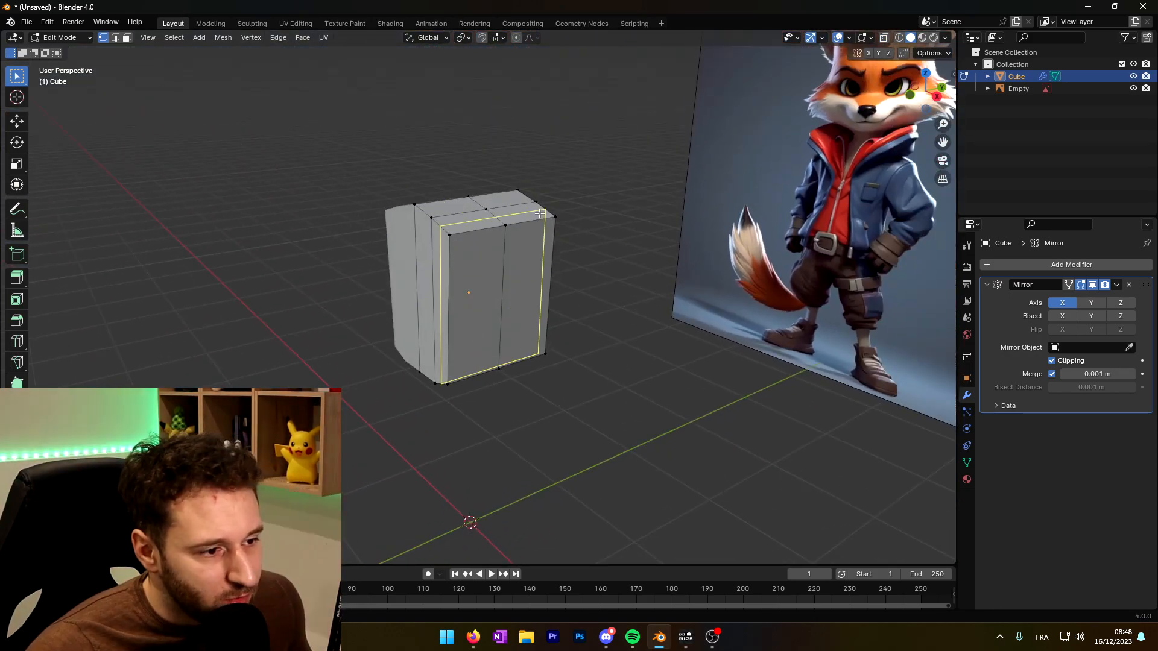
pyautogui.rightClick(468, 232)
pyautogui.moveTo(467, 232); pyautogui.dragTo(555, 239, button='middle')
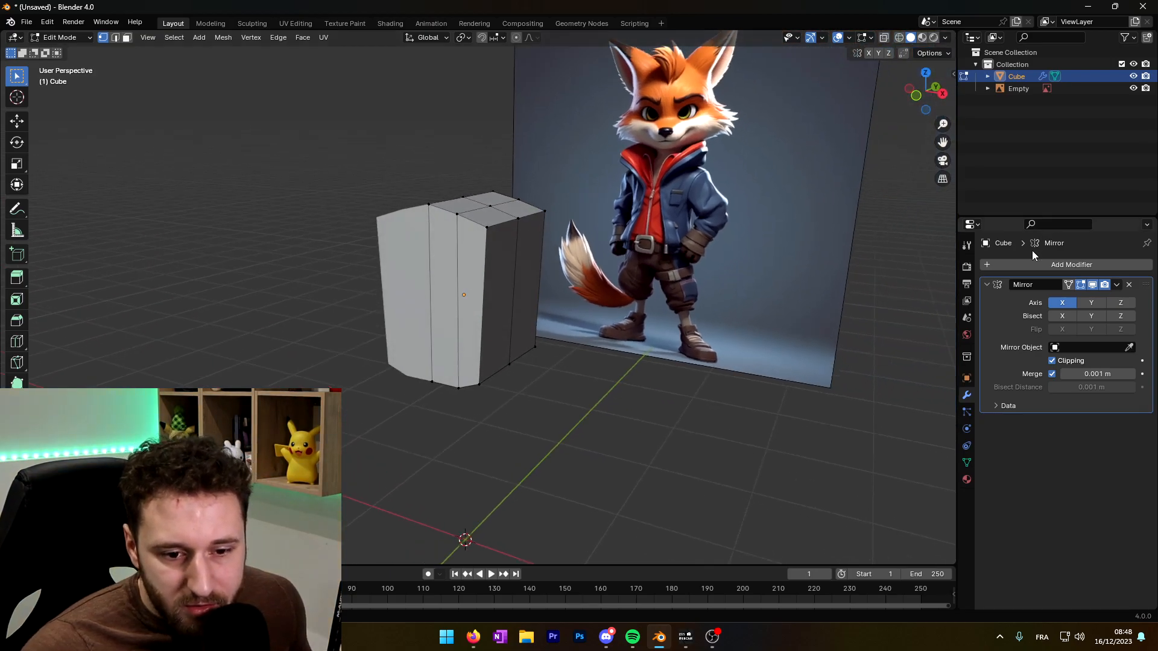
# Step: Add a Subdivision Surface modifier below the Mirror modifier and inspect the smoothed torso from the front and sides
pyautogui.click(992, 264)
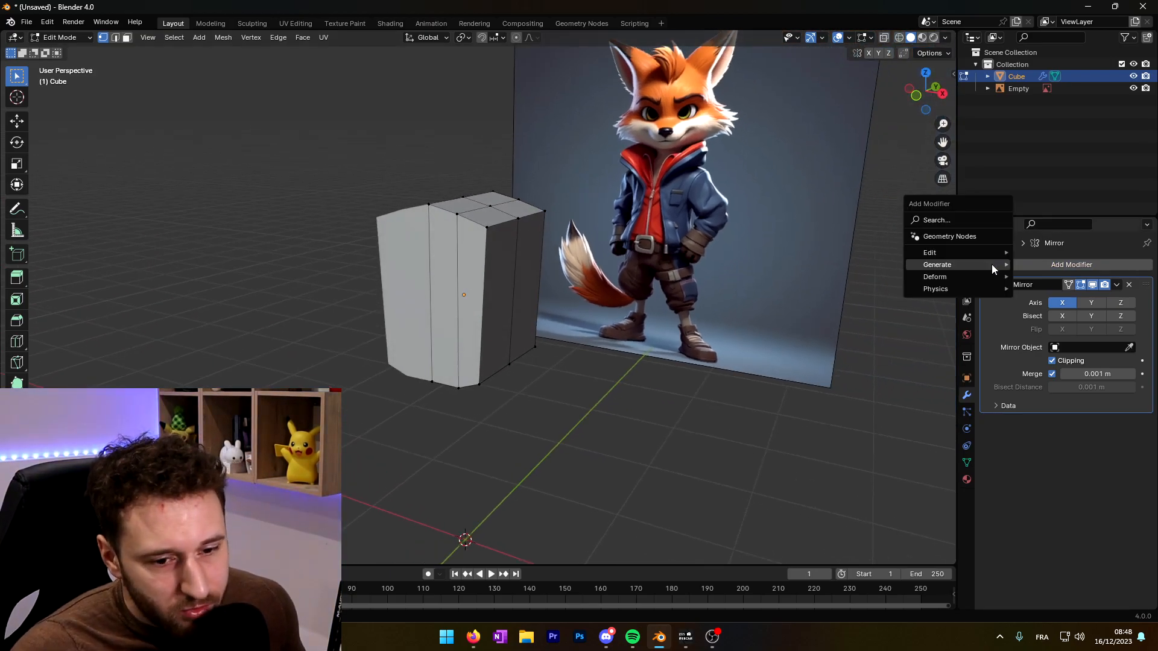
pyautogui.moveTo(953, 263)
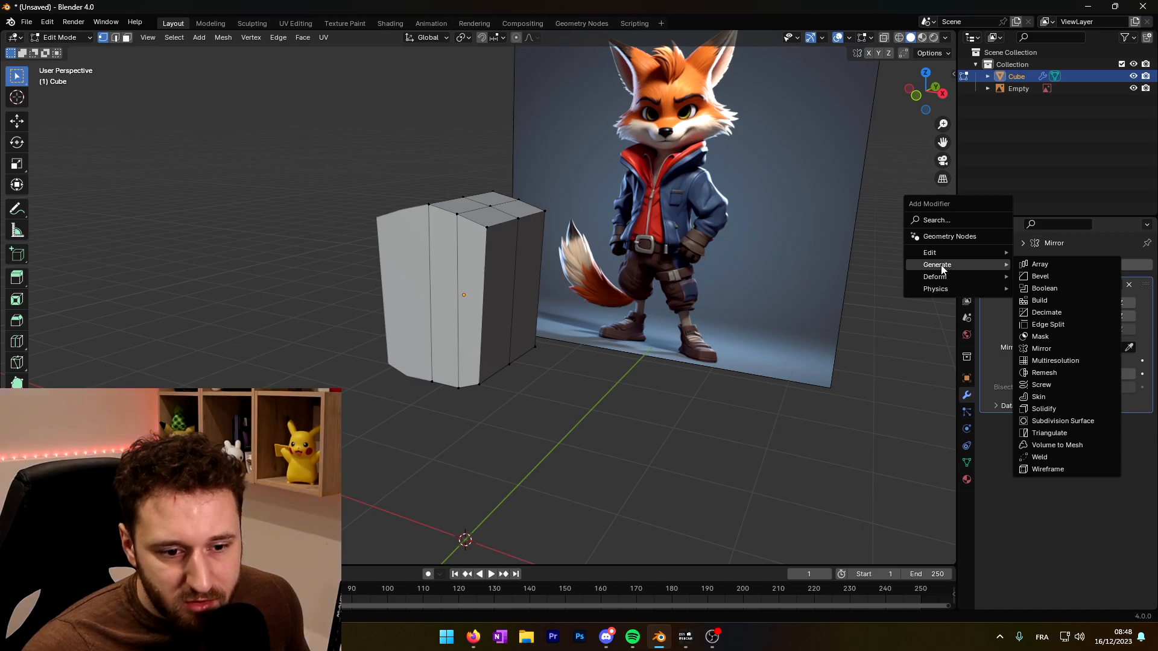
pyautogui.click(1064, 420)
pyautogui.moveTo(628, 311); pyautogui.dragTo(710, 306, button='middle')
pyautogui.press('KP_1')
pyautogui.moveTo(621, 250); pyautogui.dragTo(564, 279, button='middle')
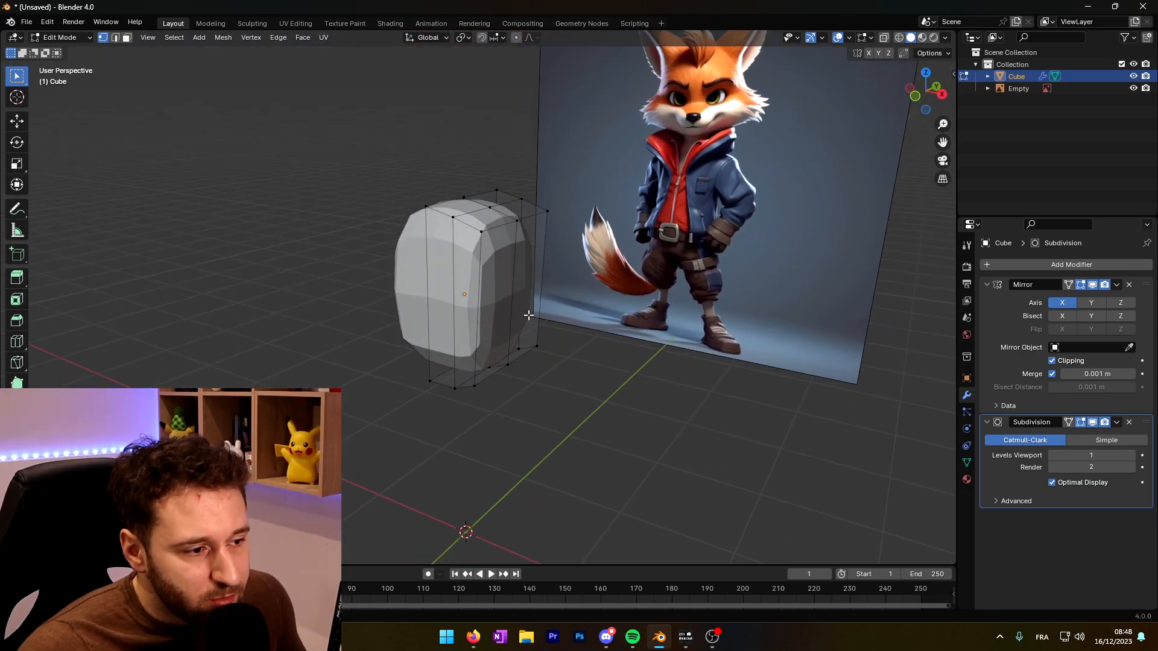
pyautogui.moveTo(501, 308); pyautogui.dragTo(544, 306, button='middle')
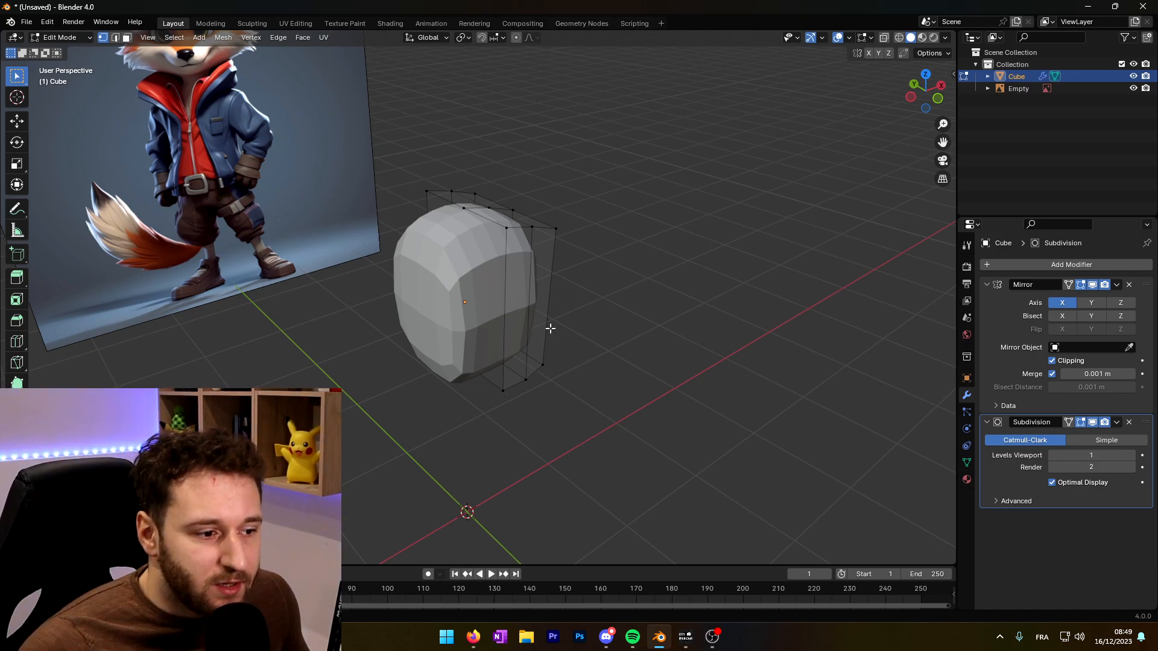
pyautogui.moveTo(525, 291); pyautogui.dragTo(561, 244, button='middle')
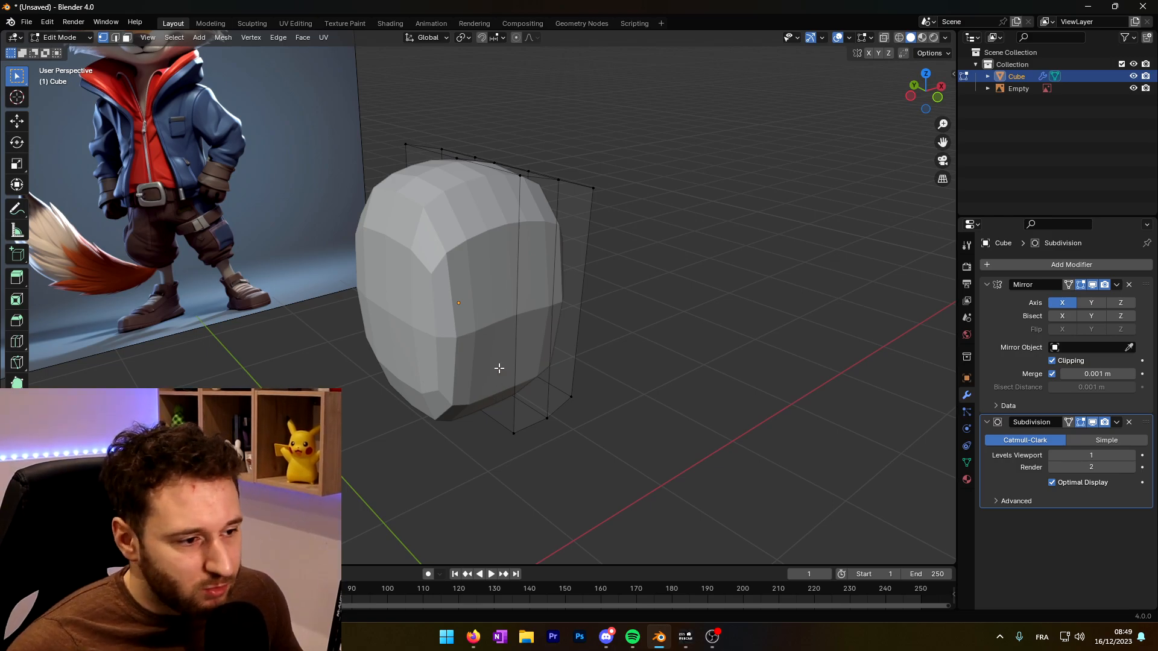
# Step: Try nudging the middle column's top vertices towards the centre in a see-through front view
pyautogui.press('KP_1')
pyautogui.hotkey('alt', 'z')
pyautogui.press('g')
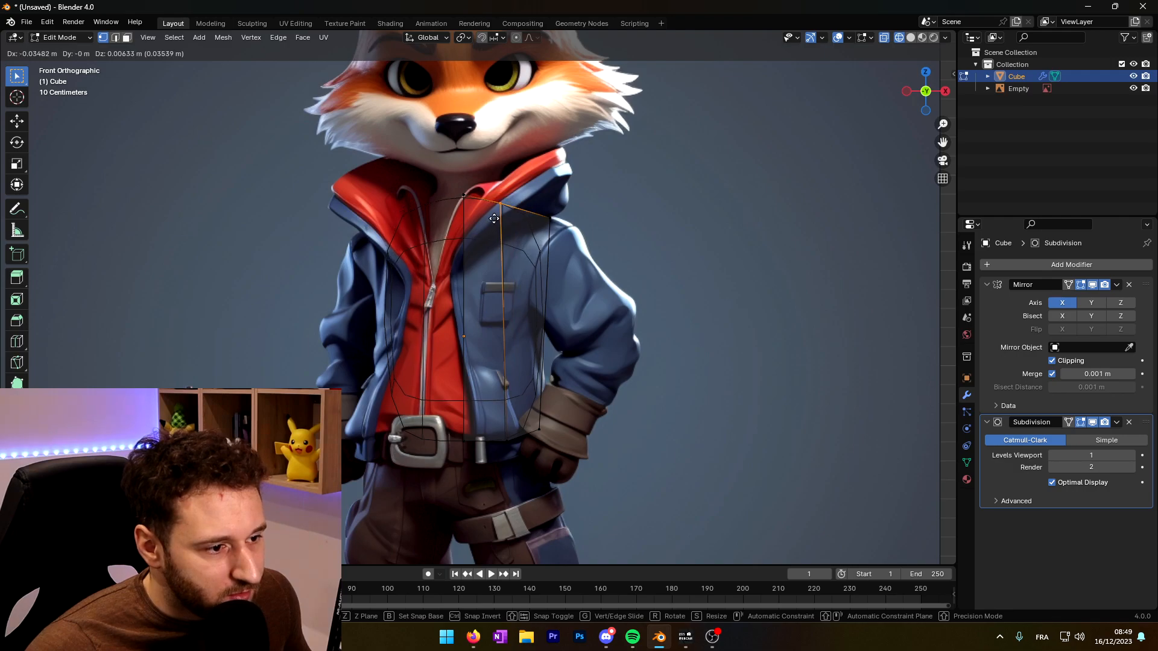
pyautogui.click(499, 217)
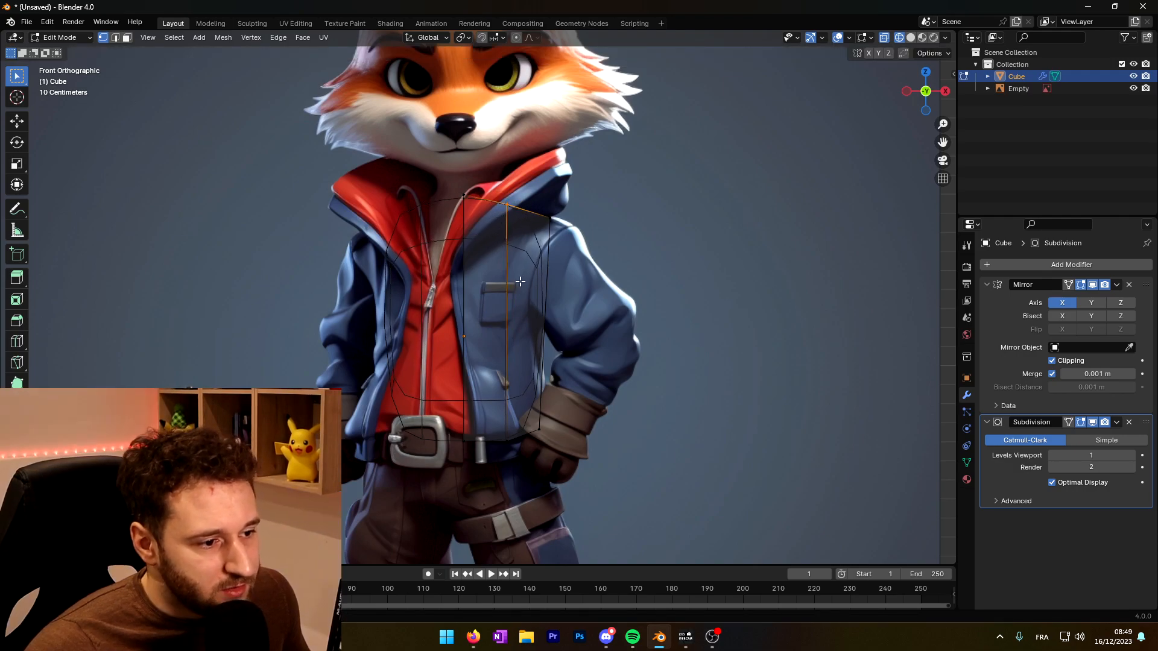
pyautogui.hotkey('alt', 'z')
# Step: Add a centred horizontal loop cut around the torso at half its height
pyautogui.moveTo(570, 412); pyautogui.dragTo(591, 280, button='middle')
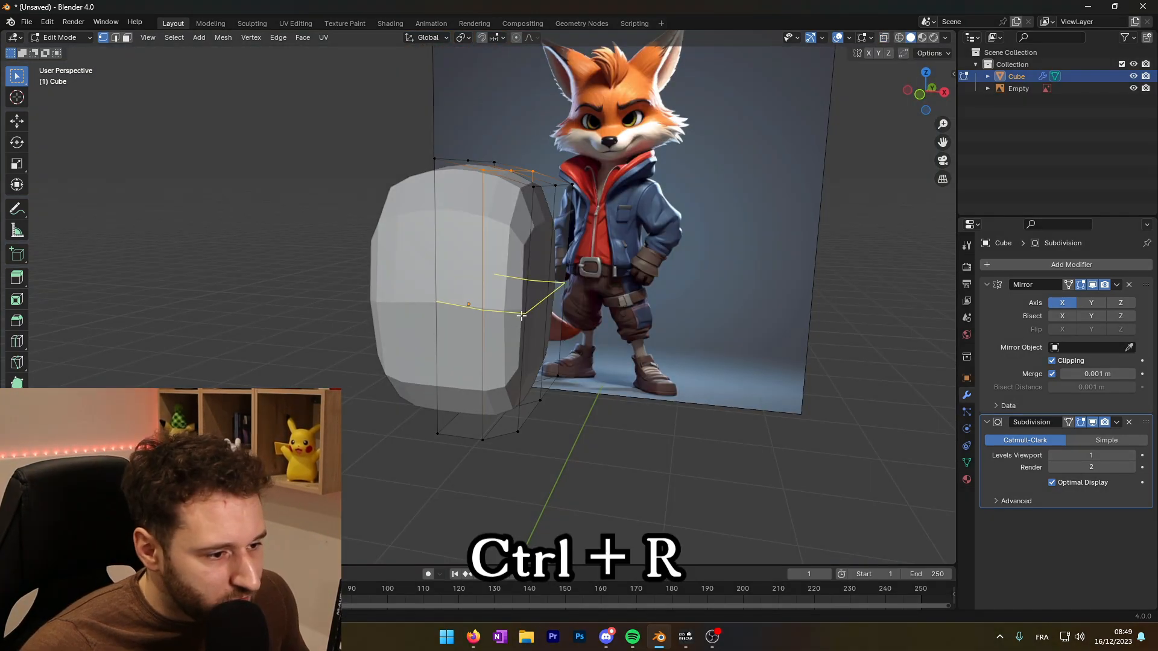
pyautogui.click(522, 315)
pyautogui.rightClick(523, 315)
pyautogui.moveTo(526, 325); pyautogui.dragTo(439, 346, button='middle')
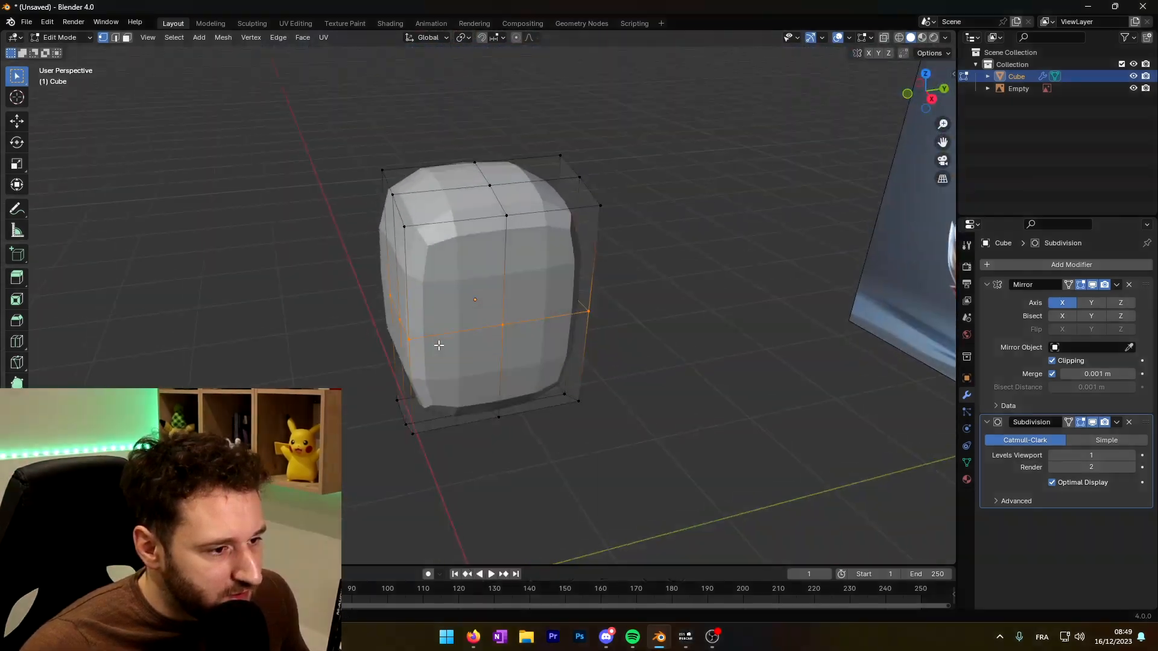
# Step: In a see-through front view, lower the horizontal loop to the fox's waist and adjust its outer vertices to the jacket
pyautogui.press('KP_1')
pyautogui.scroll(3, 579, 326)
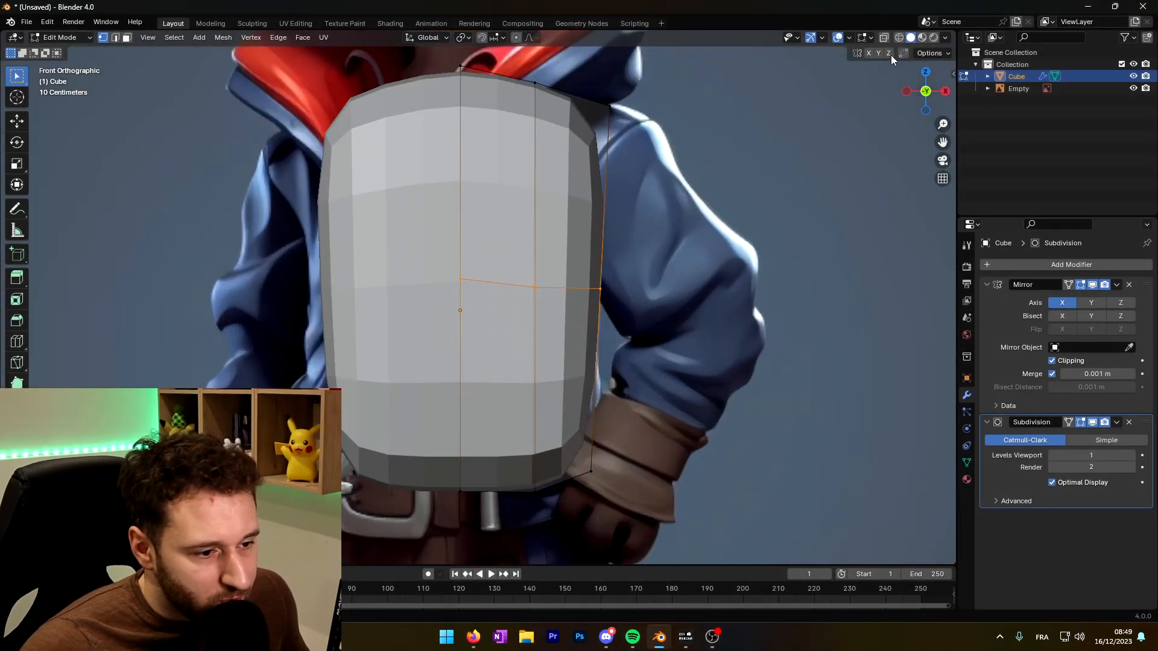
pyautogui.hotkey('alt', 'z')
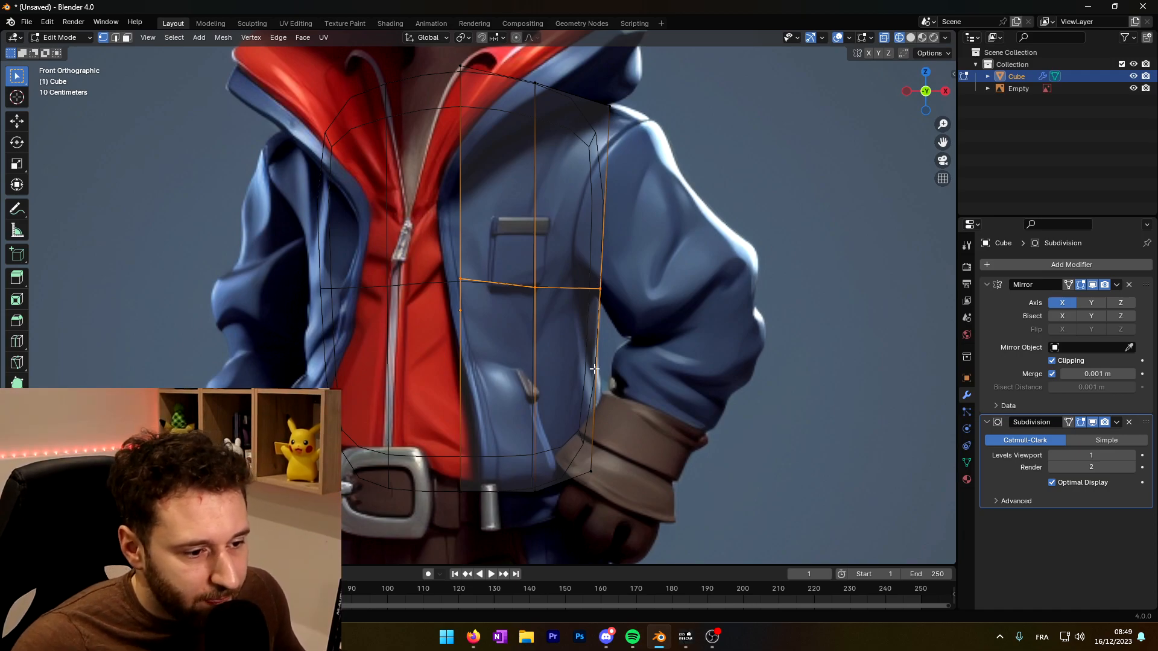
pyautogui.moveTo(627, 271); pyautogui.dragTo(437, 316)
pyautogui.press('g')
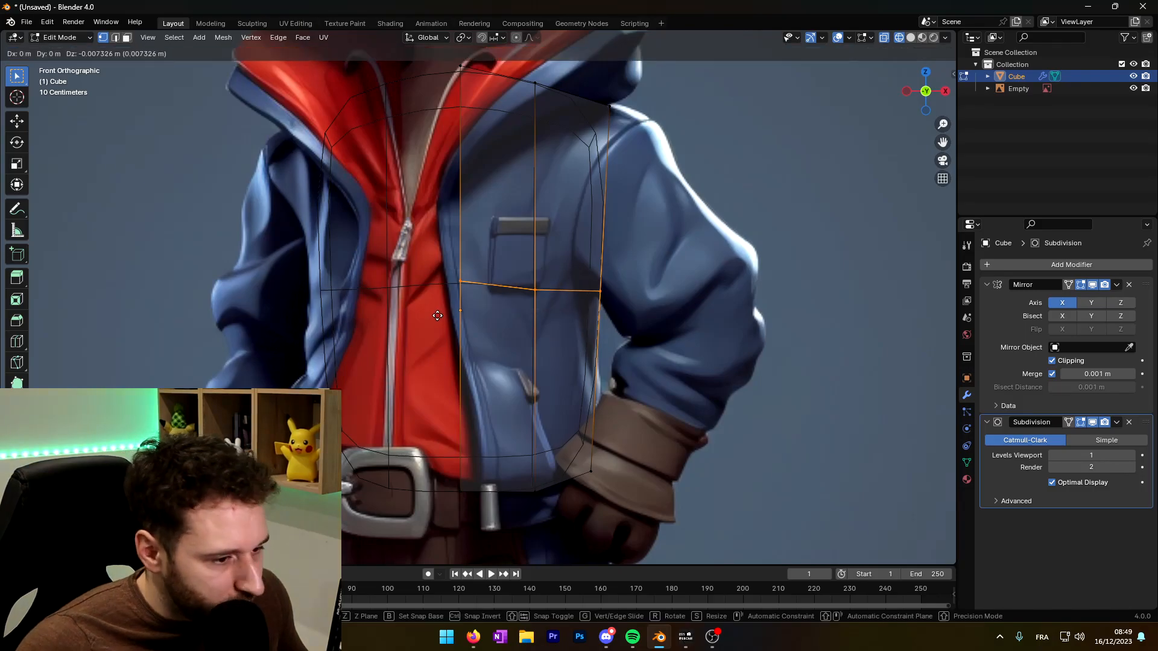
pyautogui.click(434, 355)
pyautogui.moveTo(595, 307); pyautogui.dragTo(568, 341)
pyautogui.moveTo(603, 320); pyautogui.dragTo(577, 355)
pyautogui.press('g')
pyautogui.click(570, 349)
# Step: Reposition the outer bottom vertices near the jacket hem and refine the outer waist vertices
pyautogui.moveTo(629, 407); pyautogui.dragTo(548, 503)
pyautogui.press('g')
pyautogui.click(570, 512)
pyautogui.moveTo(620, 340); pyautogui.dragTo(577, 372)
pyautogui.moveTo(617, 299); pyautogui.dragTo(572, 359)
pyautogui.press('g')
pyautogui.click(574, 365)
# Step: Adjust the middle column's waist and bottom vertices, and move the outer bottom vertices outwards level with the hem
pyautogui.moveTo(544, 313); pyautogui.dragTo(506, 355)
pyautogui.press('g')
pyautogui.click(503, 349)
pyautogui.moveTo(545, 456); pyautogui.dragTo(516, 511)
pyautogui.press('g')
pyautogui.click(515, 506)
pyautogui.moveTo(632, 468); pyautogui.dragTo(602, 490)
pyautogui.press('g')
pyautogui.click(604, 501)
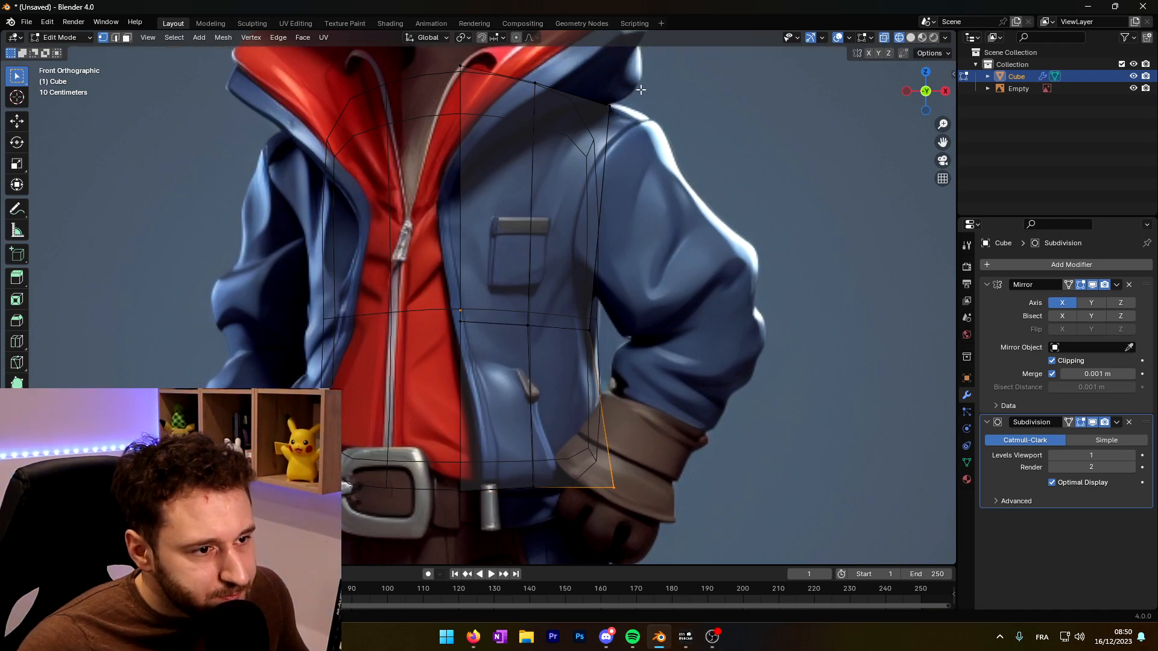
# Step: Reposition the outer shoulder vertices along the jacket and pull the outer waist vertices further inwards
pyautogui.moveTo(640, 94); pyautogui.dragTo(577, 150)
pyautogui.press('g')
pyautogui.click(597, 149)
pyautogui.moveTo(634, 281); pyautogui.dragTo(540, 380)
pyautogui.press('g')
pyautogui.click(536, 340)
# Step: Shift the middle column's top vertices outwards and the outer shoulder vertices about 0.02 m outwards to follow the shoulder
pyautogui.moveTo(542, 80); pyautogui.dragTo(517, 110)
pyautogui.press('g')
pyautogui.click(525, 116)
pyautogui.moveTo(656, 99); pyautogui.dragTo(610, 130)
pyautogui.press('g')
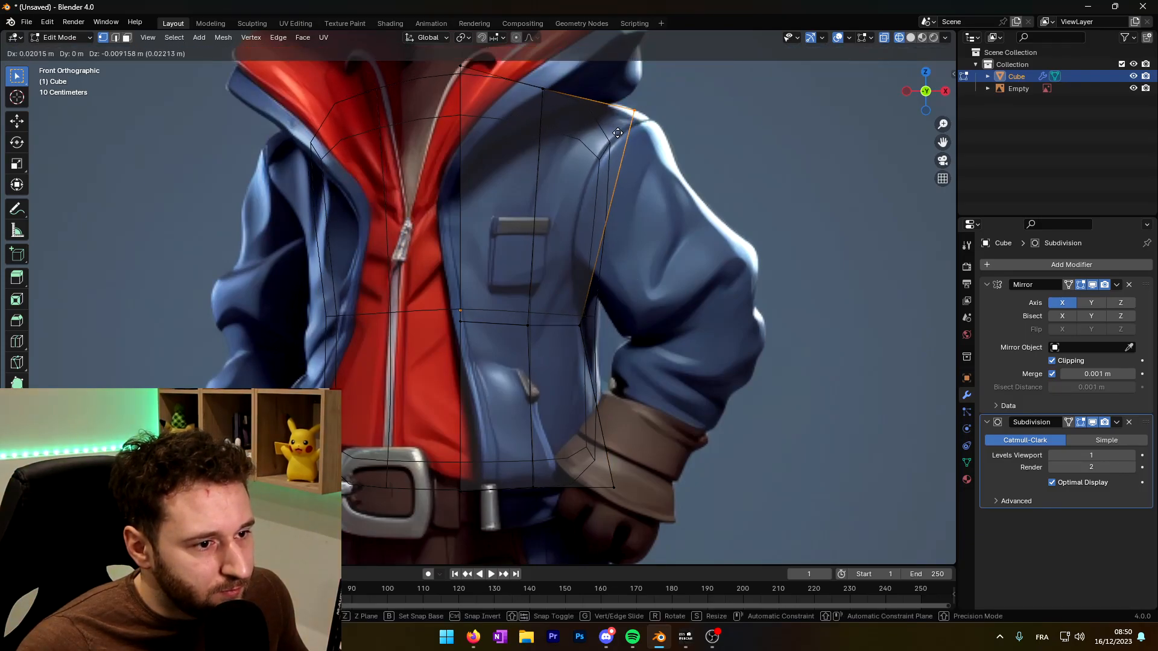
pyautogui.click(618, 133)
# Step: In a right side view, move all back vertices of the torso about 0.17 m forwards along Y
pyautogui.scroll(-6, 618, 132)
pyautogui.moveTo(618, 132); pyautogui.dragTo(458, 350, button='middle')
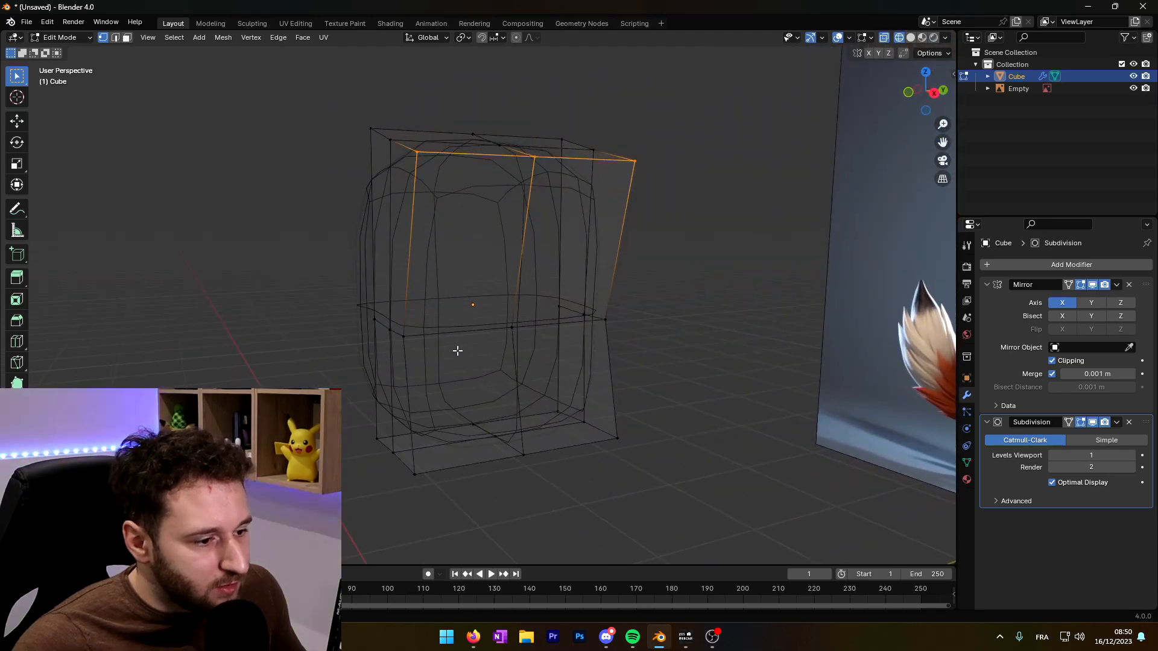
pyautogui.press('KP_3')
pyautogui.moveTo(624, 102); pyautogui.dragTo(531, 461)
pyautogui.press('g')
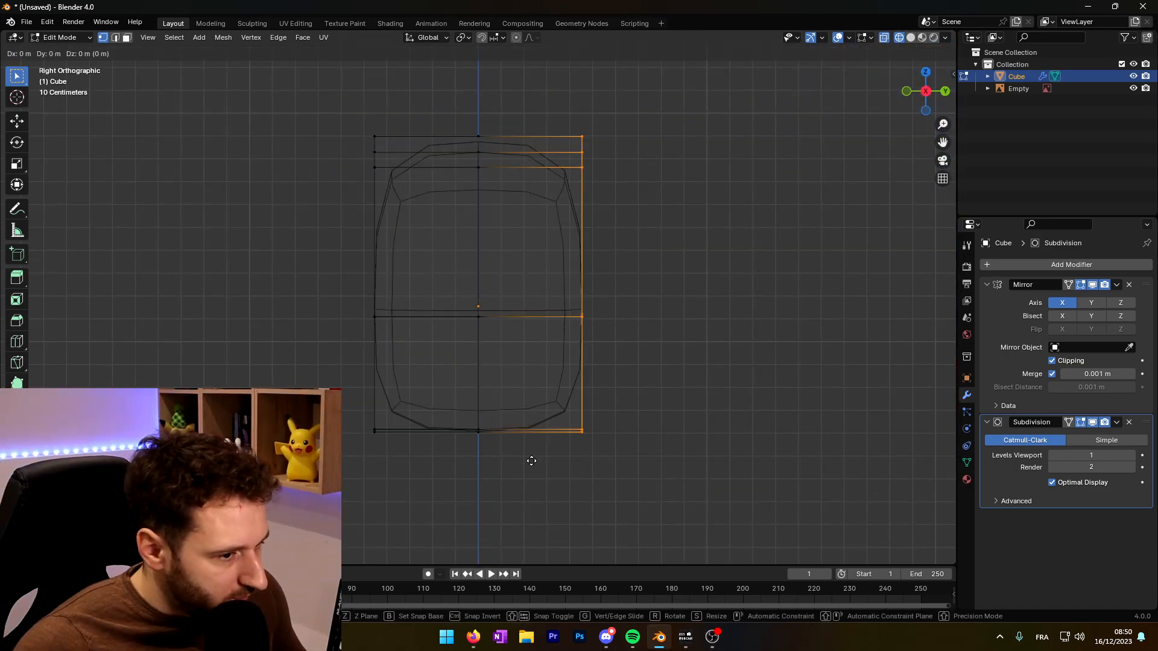
pyautogui.press('y')
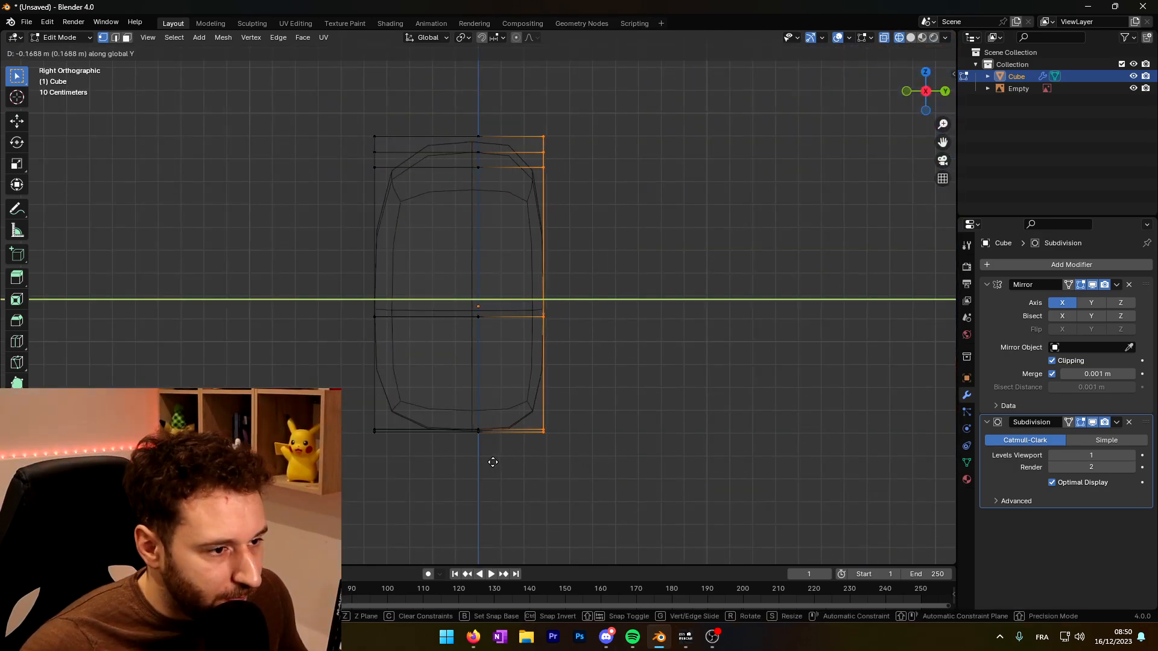
pyautogui.click(491, 460)
# Step: Move all front vertices of the torso backwards along Y to thin it, and view the result in solid shading
pyautogui.moveTo(421, 94); pyautogui.dragTo(344, 485)
pyautogui.press('g')
pyautogui.press('y')
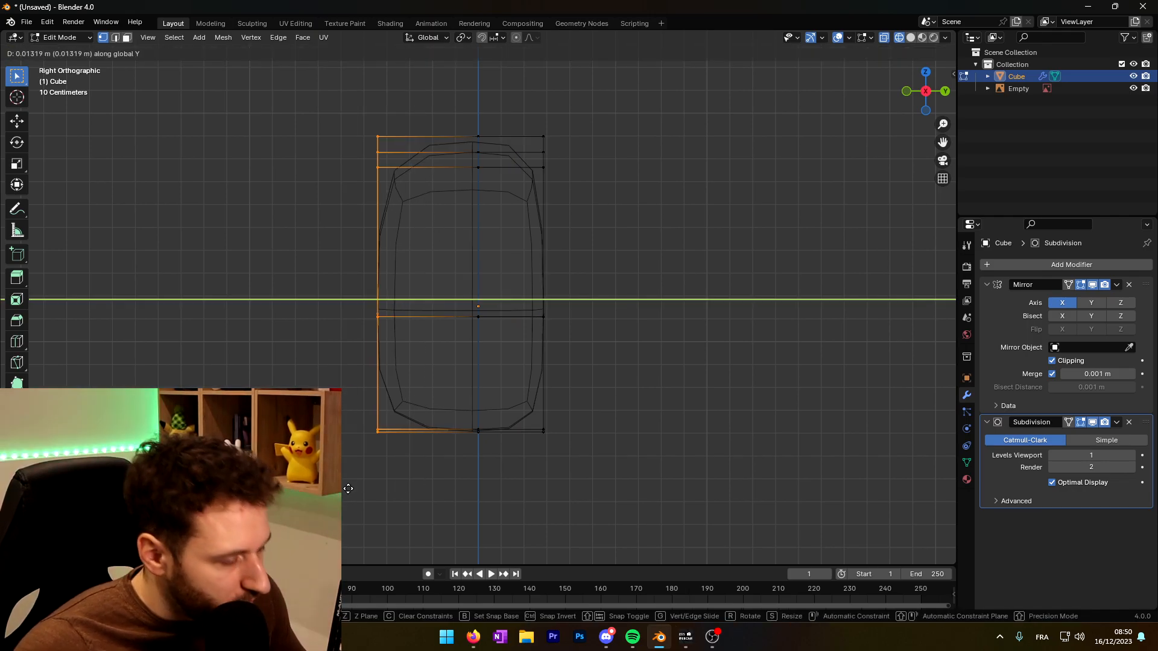
pyautogui.click(392, 493)
pyautogui.moveTo(346, 390); pyautogui.dragTo(653, 310, button='middle')
pyautogui.click(911, 37)
pyautogui.moveTo(711, 259); pyautogui.dragTo(534, 322, button='middle')
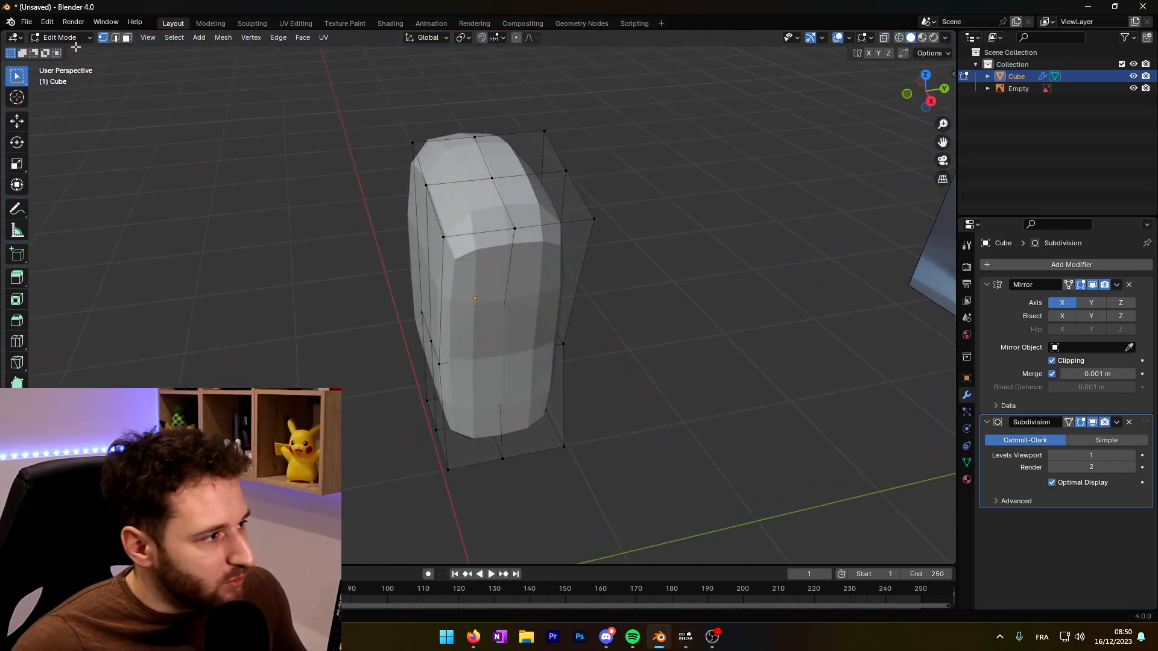
# Step: Switch to Object Mode to compare the torso with the fox reference, select all objects, and return to Edit Mode
pyautogui.click(61, 38)
pyautogui.click(60, 48)
pyautogui.moveTo(192, 255); pyautogui.dragTo(327, 275, button='middle')
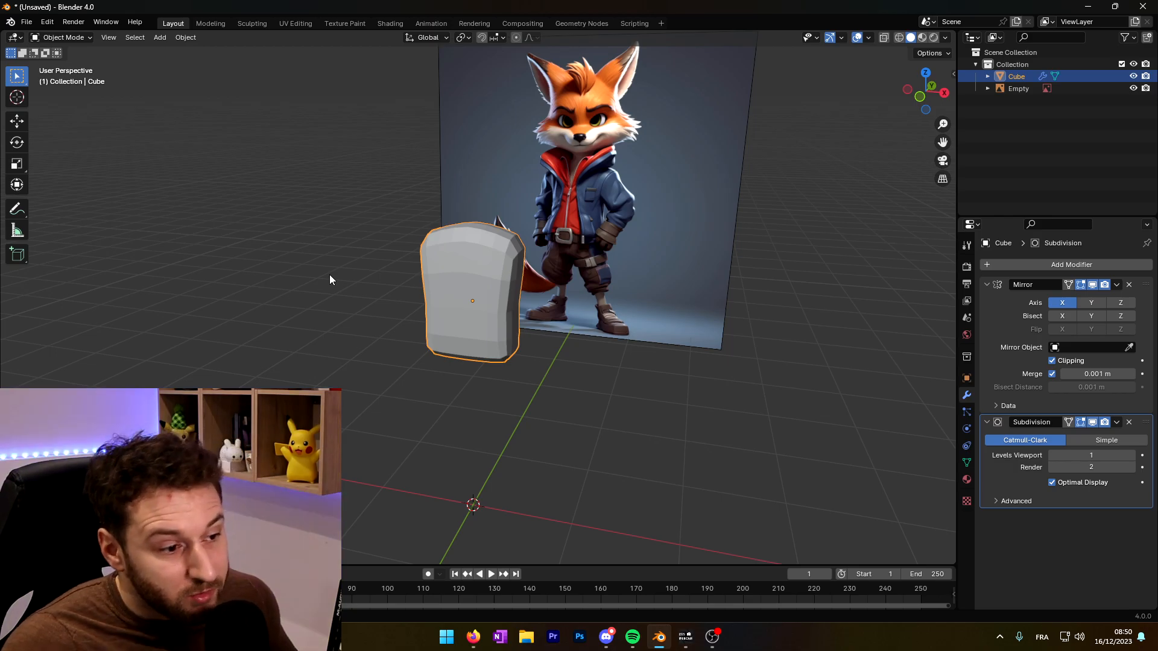
pyautogui.press('a')
pyautogui.moveTo(476, 278); pyautogui.dragTo(274, 205, button='middle')
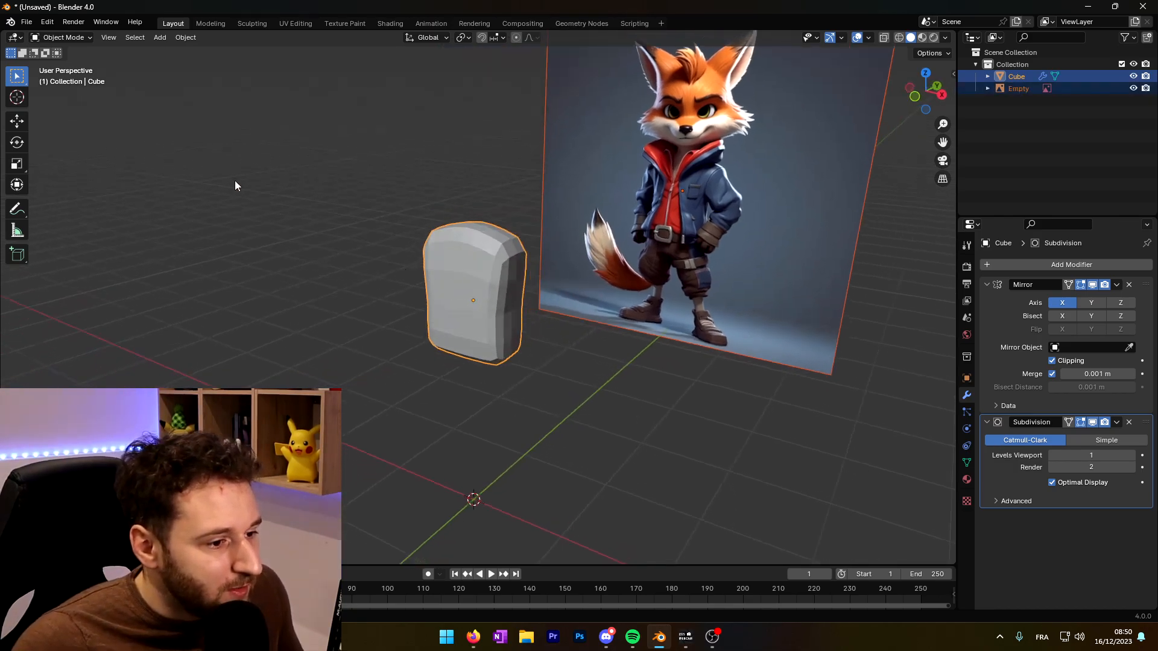
pyautogui.click(71, 39)
pyautogui.click(57, 62)
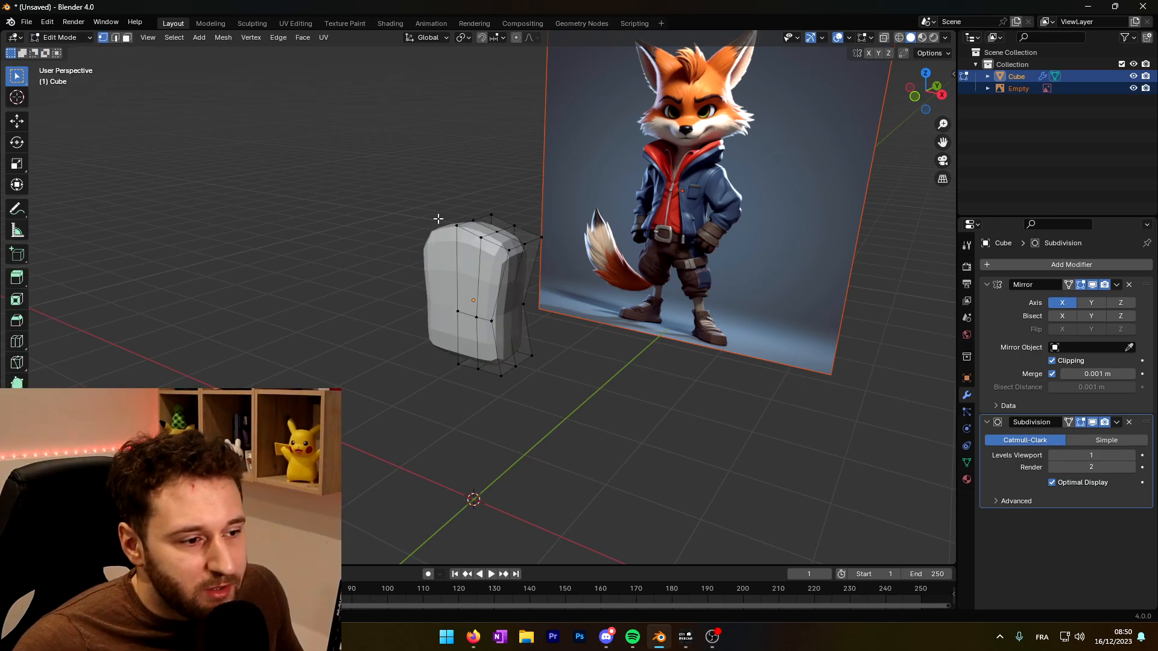
pyautogui.moveTo(534, 271); pyautogui.dragTo(506, 270, button='middle')
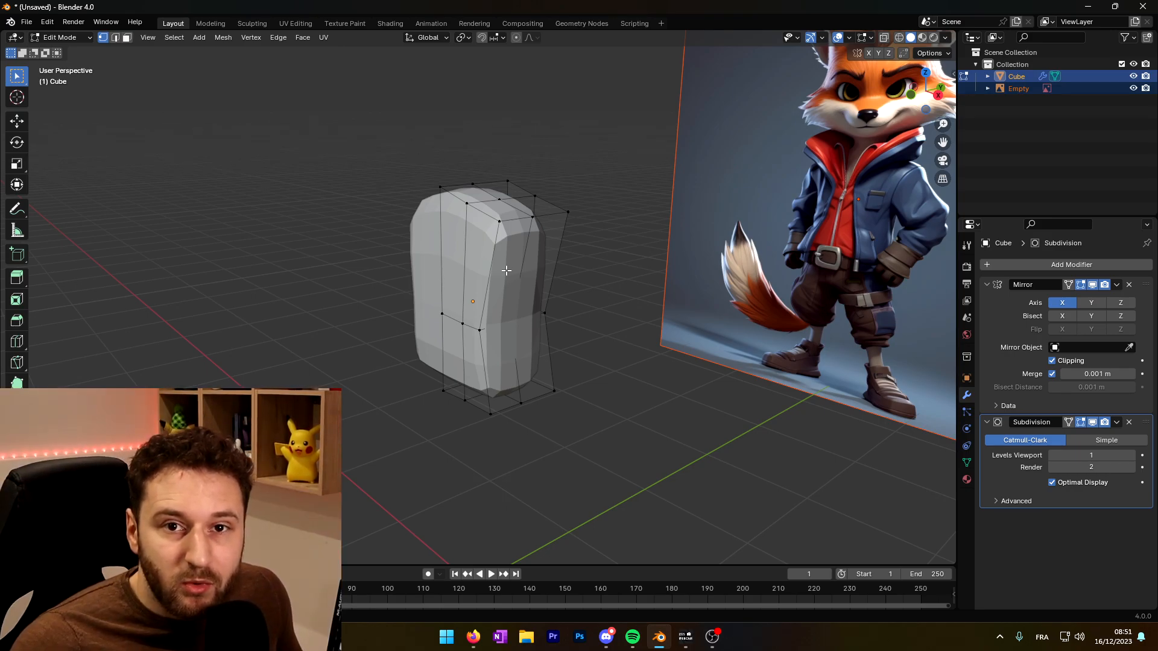
# Step: Add a centred horizontal loop cut around the upper section of the torso, below the shoulders
pyautogui.moveTo(580, 272); pyautogui.dragTo(482, 246, button='middle')
pyautogui.scroll(3, 564, 274)
pyautogui.hotkey('ctrl', 'r')
pyautogui.click(509, 218)
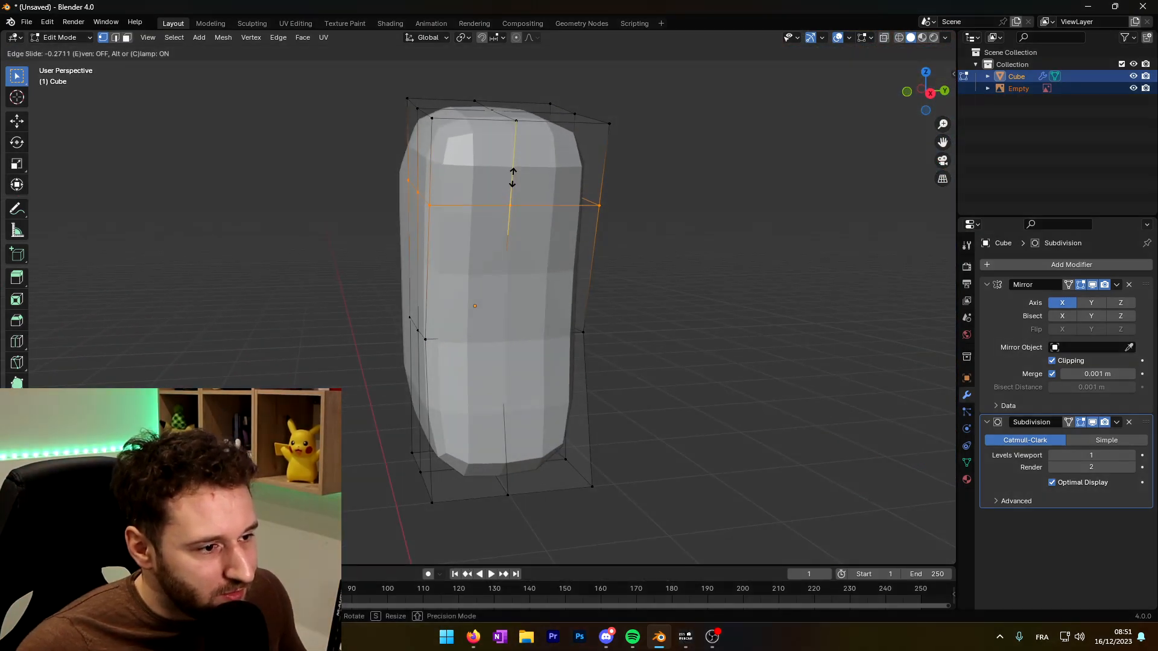
pyautogui.rightClick(511, 177)
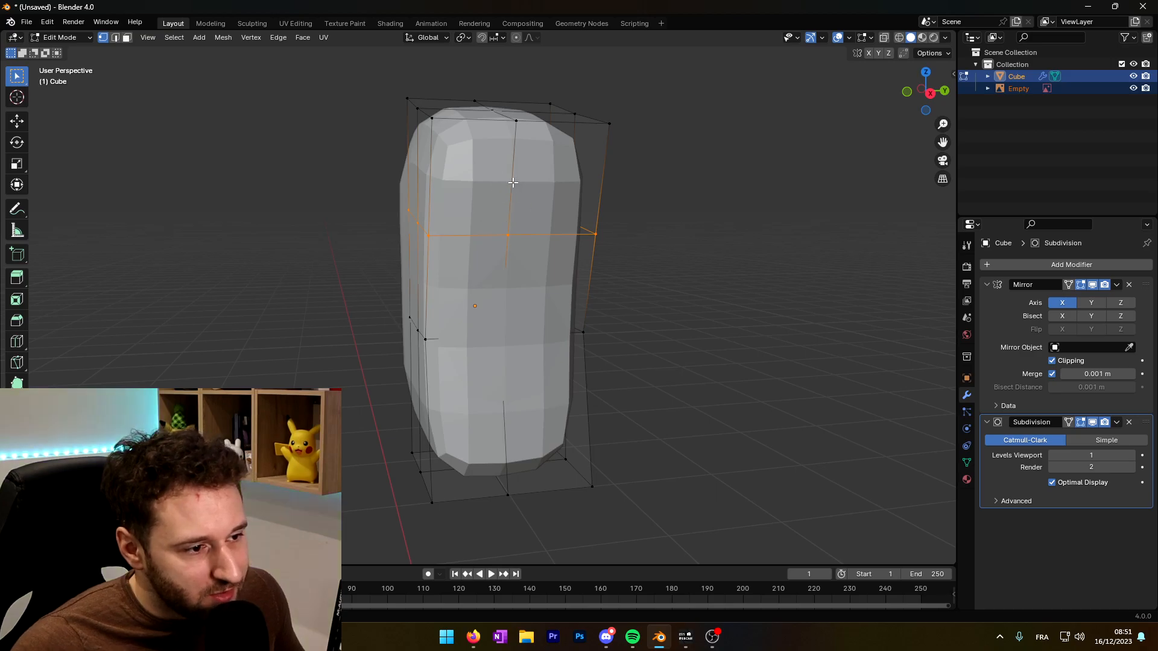
pyautogui.moveTo(501, 197)
pyautogui.mouseDown(button='middle')
pyautogui.moveTo(479, 199)
pyautogui.moveTo(486, 187)
pyautogui.moveTo(488, 202)
pyautogui.mouseUp(button='middle')
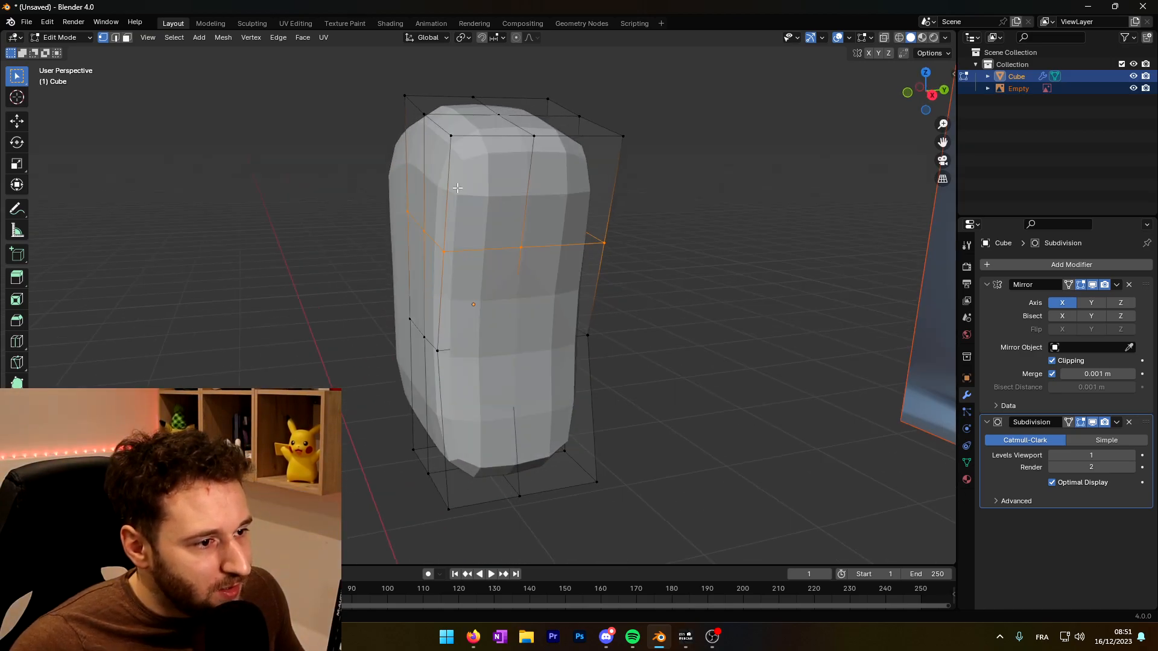
# Step: In face selection, extrude the two upper side faces in place and scale them to about 0.59 for the arm's base
pyautogui.click(127, 37)
pyautogui.click(472, 202)
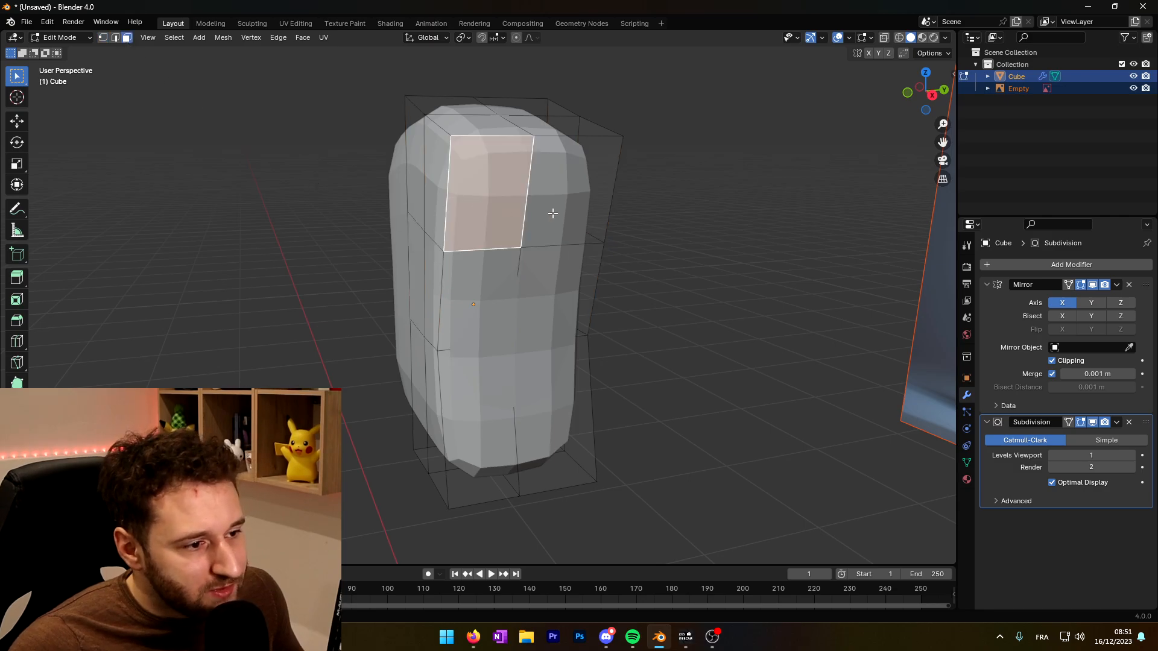
pyautogui.keyDown('shift'); pyautogui.click(555, 226); pyautogui.keyUp('shift')
pyautogui.moveTo(555, 227); pyautogui.dragTo(673, 280, button='middle')
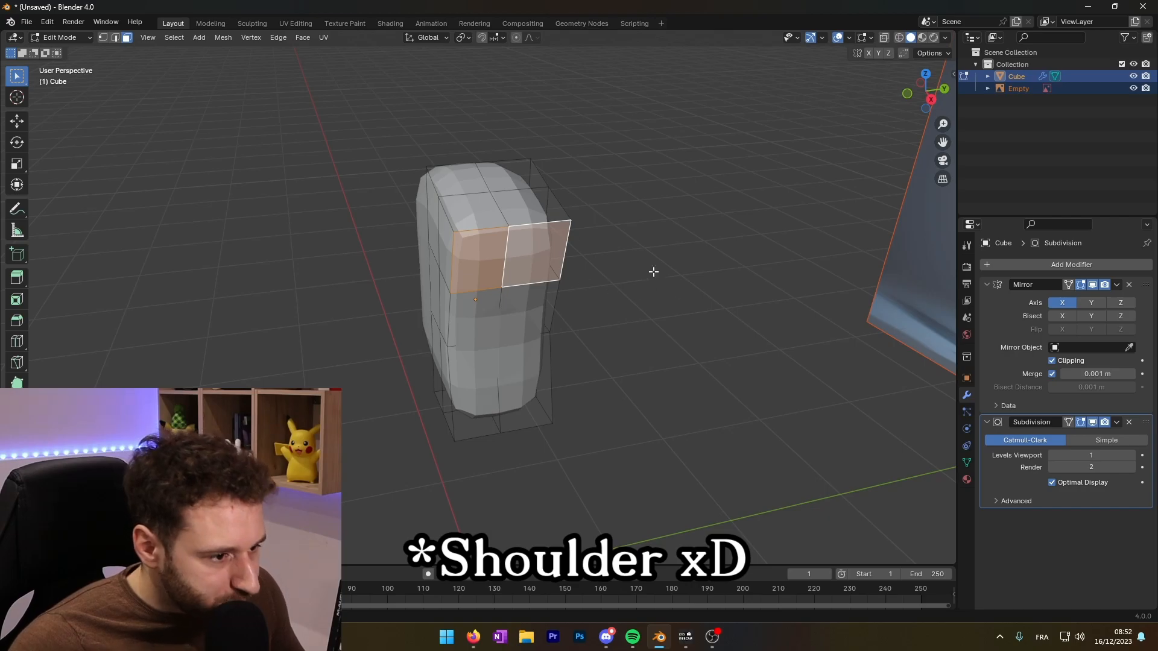
pyautogui.moveTo(792, 258); pyautogui.dragTo(799, 259, button='middle')
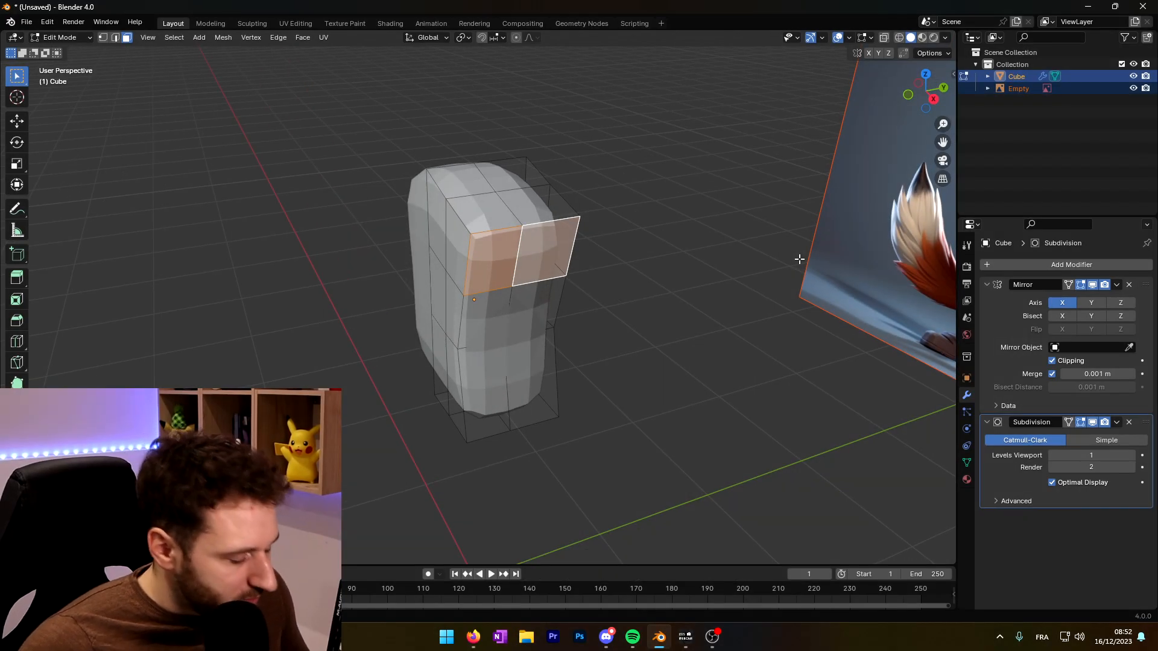
pyautogui.press('e')
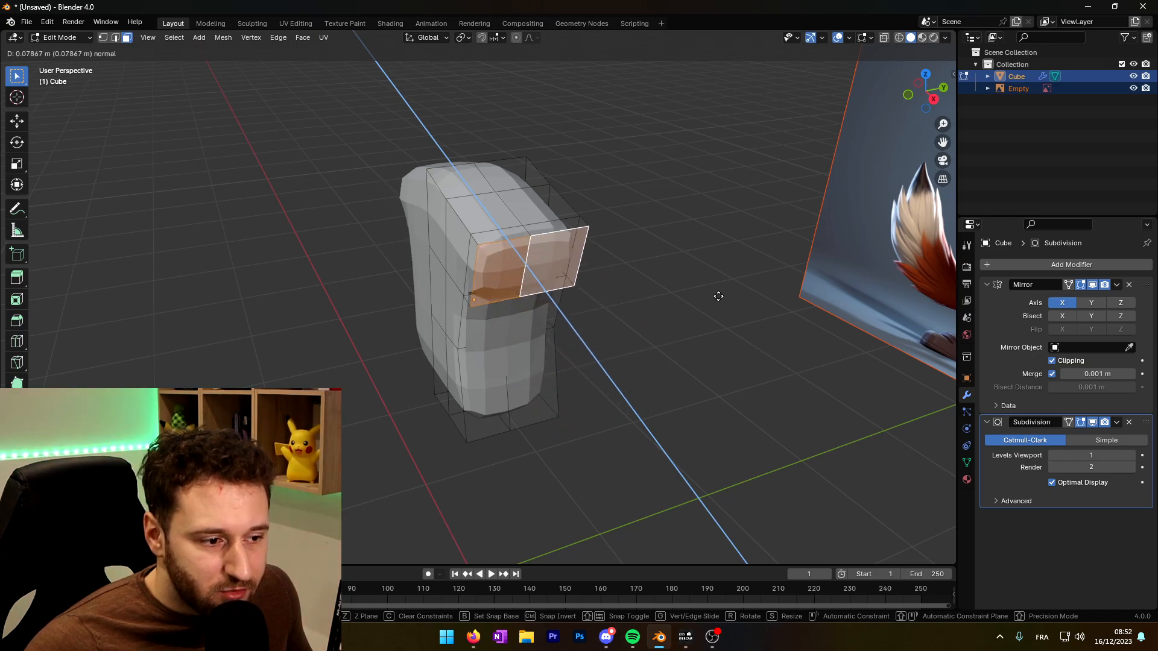
pyautogui.click(711, 291)
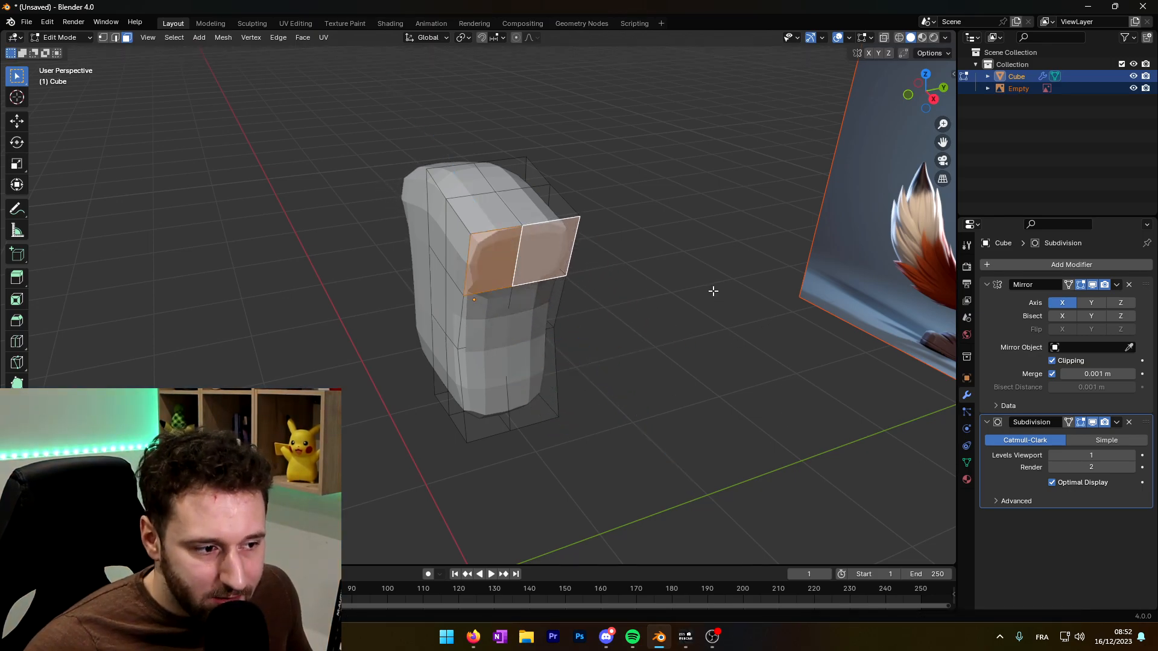
pyautogui.moveTo(708, 283); pyautogui.dragTo(680, 272, button='middle')
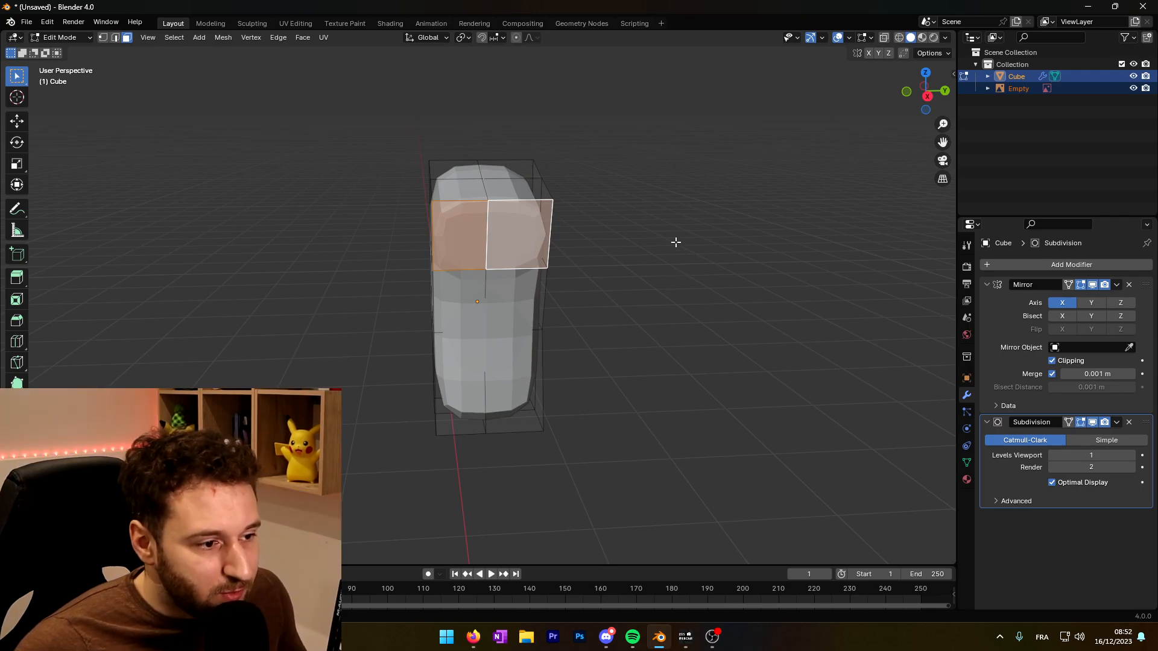
pyautogui.press('s')
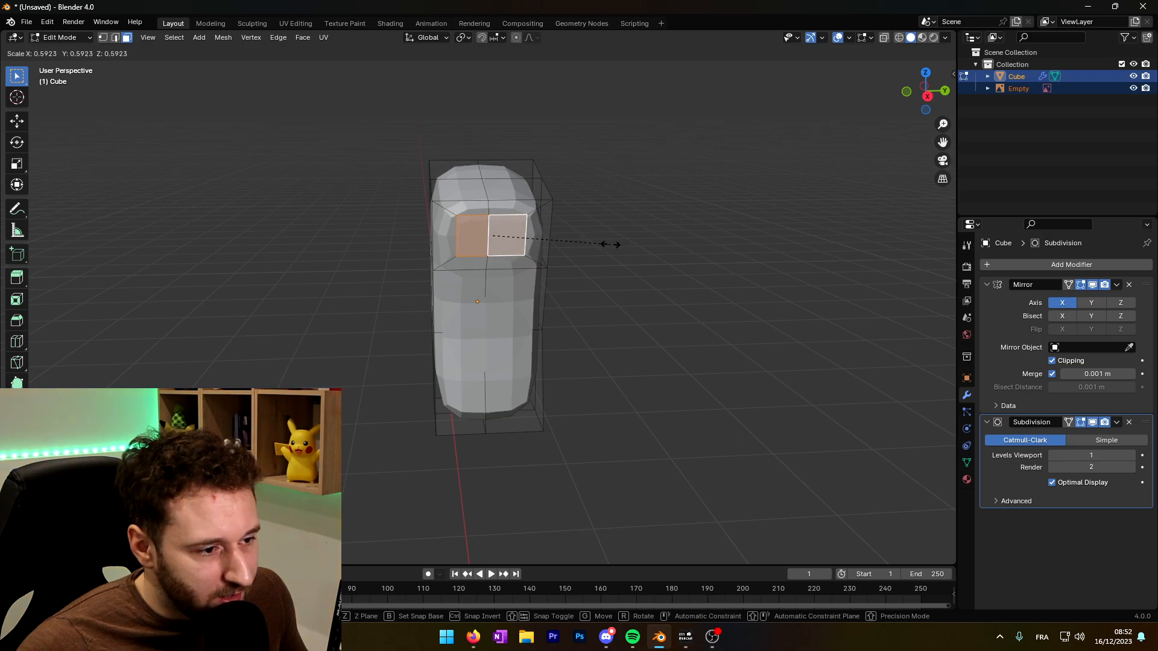
pyautogui.click(611, 244)
# Step: Extrude the reduced shoulder faces outwards twice to form the upper arm and the forearm
pyautogui.moveTo(558, 262)
pyautogui.mouseDown(button='middle')
pyautogui.moveTo(668, 283)
pyautogui.moveTo(654, 280)
pyautogui.moveTo(677, 303)
pyautogui.moveTo(579, 268)
pyautogui.mouseUp(button='middle')
pyautogui.press('e')
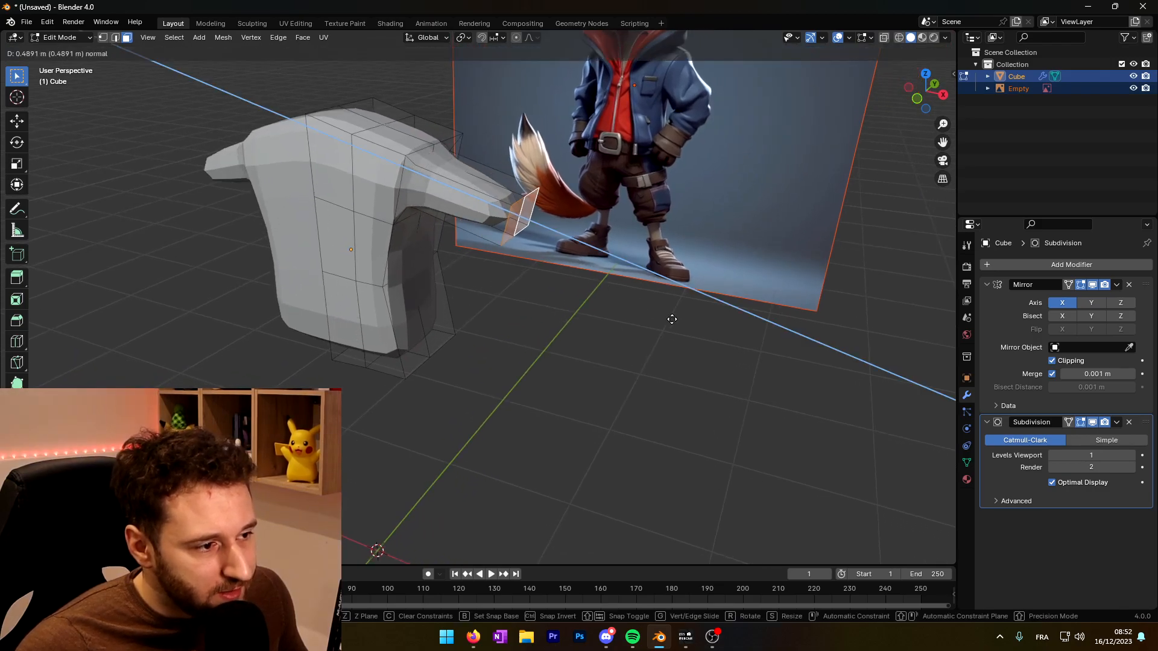
pyautogui.click(729, 344)
pyautogui.moveTo(730, 344); pyautogui.dragTo(585, 300, button='middle')
pyautogui.press('e')
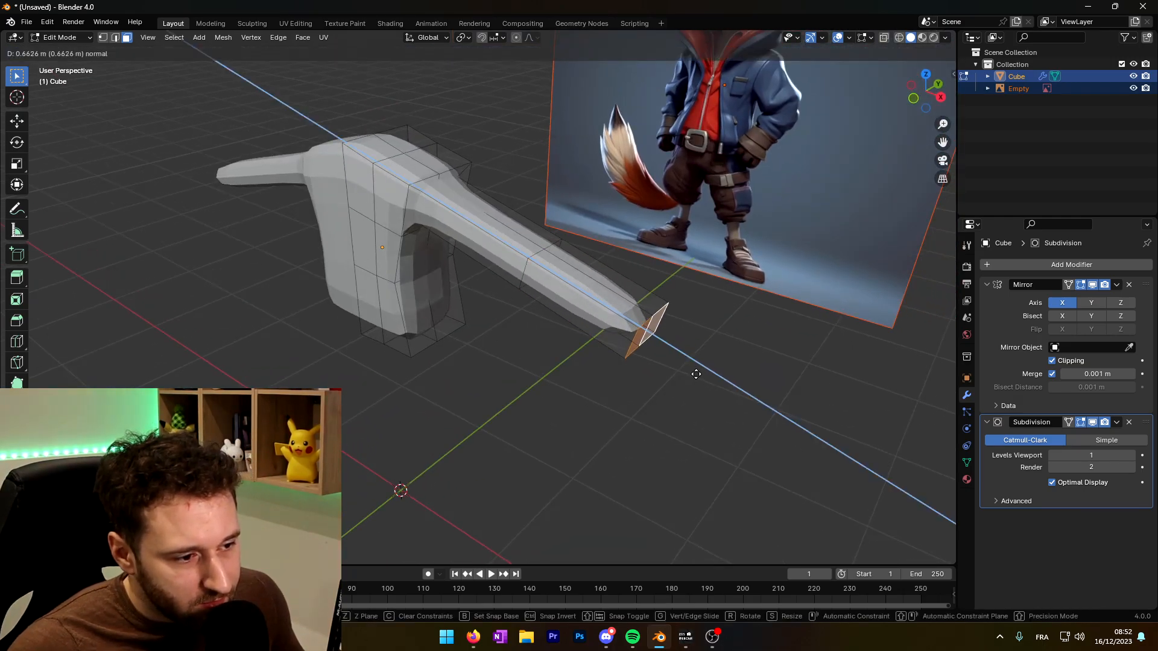
pyautogui.click(721, 387)
pyautogui.moveTo(556, 284); pyautogui.dragTo(618, 254, button='middle')
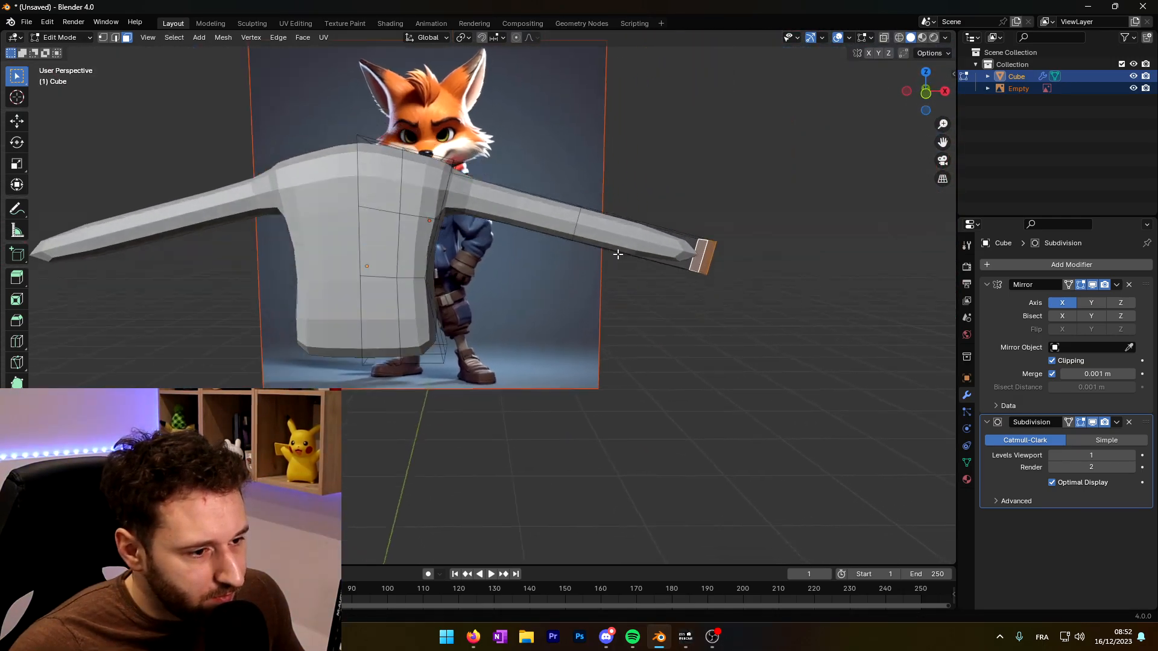
# Step: In a see-through front view, select the whole outer arm segment and move it inwards to shorten the upper arm
pyautogui.scroll(-3, 614, 268)
pyautogui.press('KP_4')
pyautogui.press('KP_1')
pyautogui.scroll(5, 616, 272)
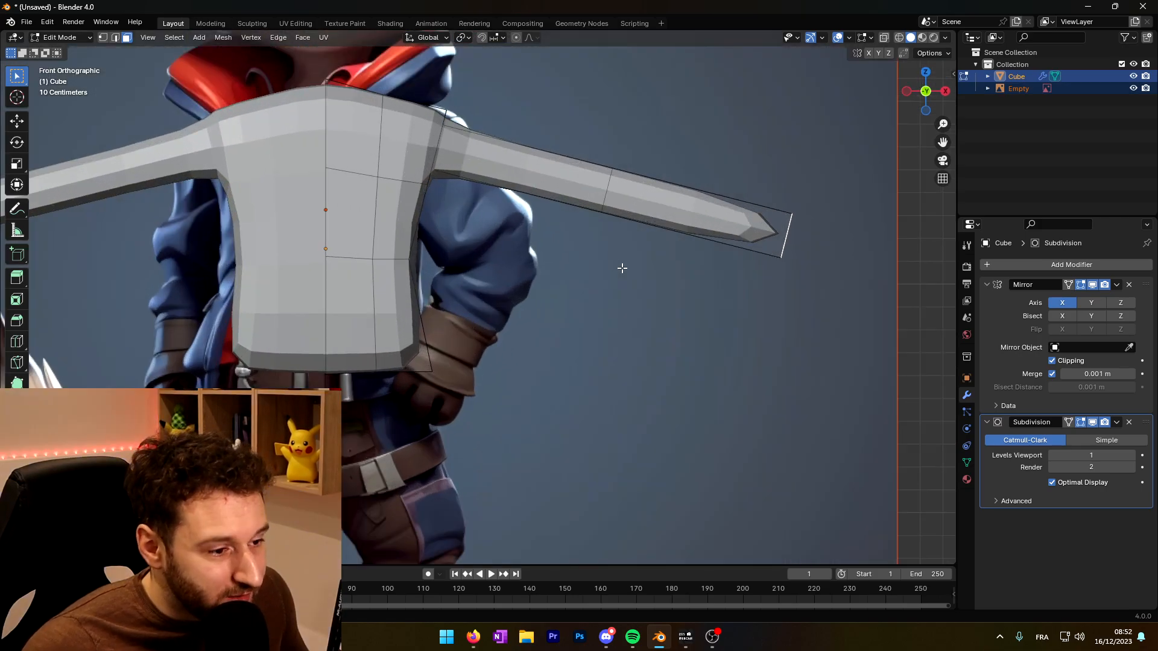
pyautogui.click(882, 39)
pyautogui.moveTo(793, 152); pyautogui.dragTo(525, 353)
pyautogui.press('g')
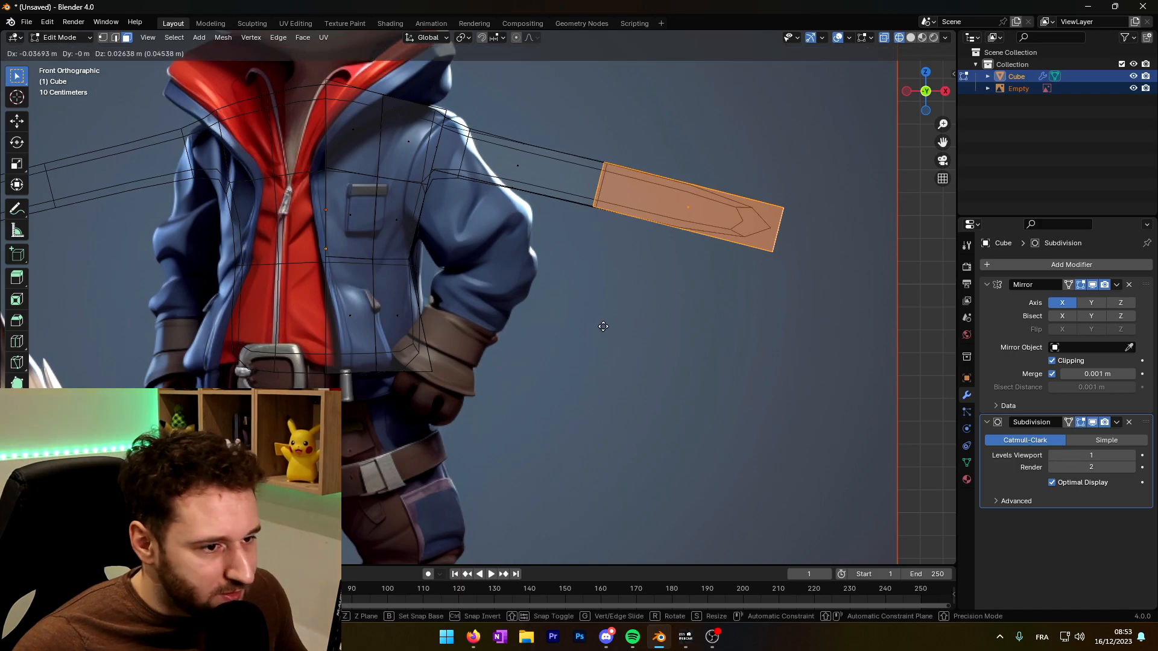
pyautogui.press('z')
pyautogui.rightClick(601, 326)
pyautogui.press('g')
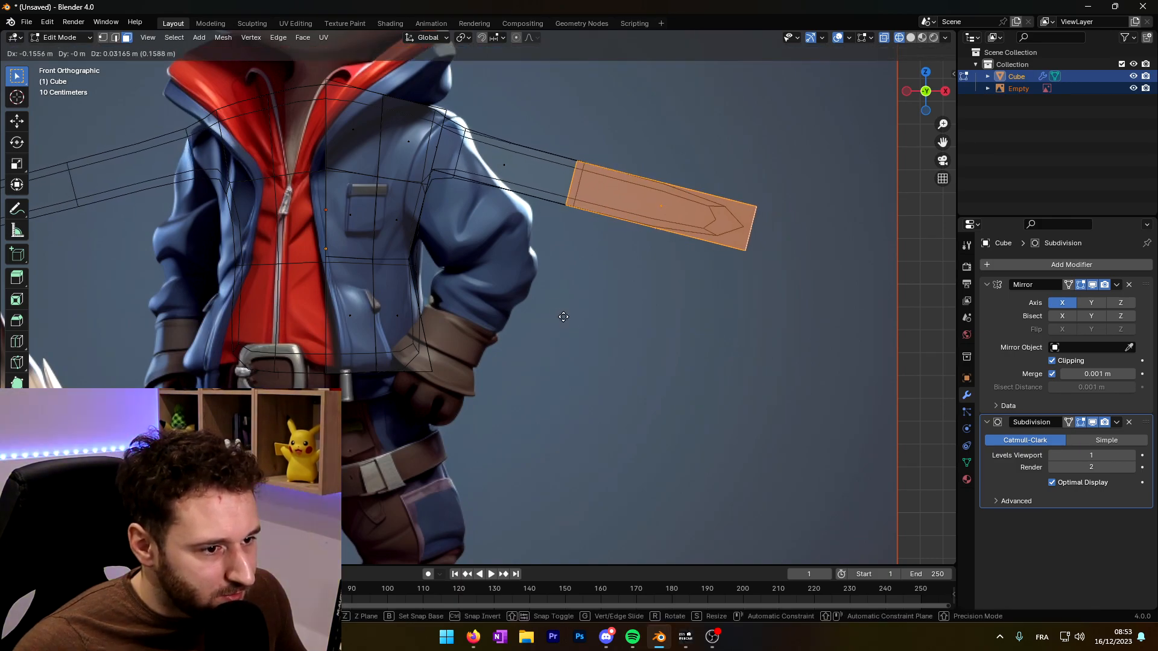
pyautogui.click(544, 315)
# Step: Move the arm's end faces about 0.21 m inwards and 0.06 m up, and return to solid shading
pyautogui.moveTo(776, 174); pyautogui.dragTo(718, 247)
pyautogui.press('g')
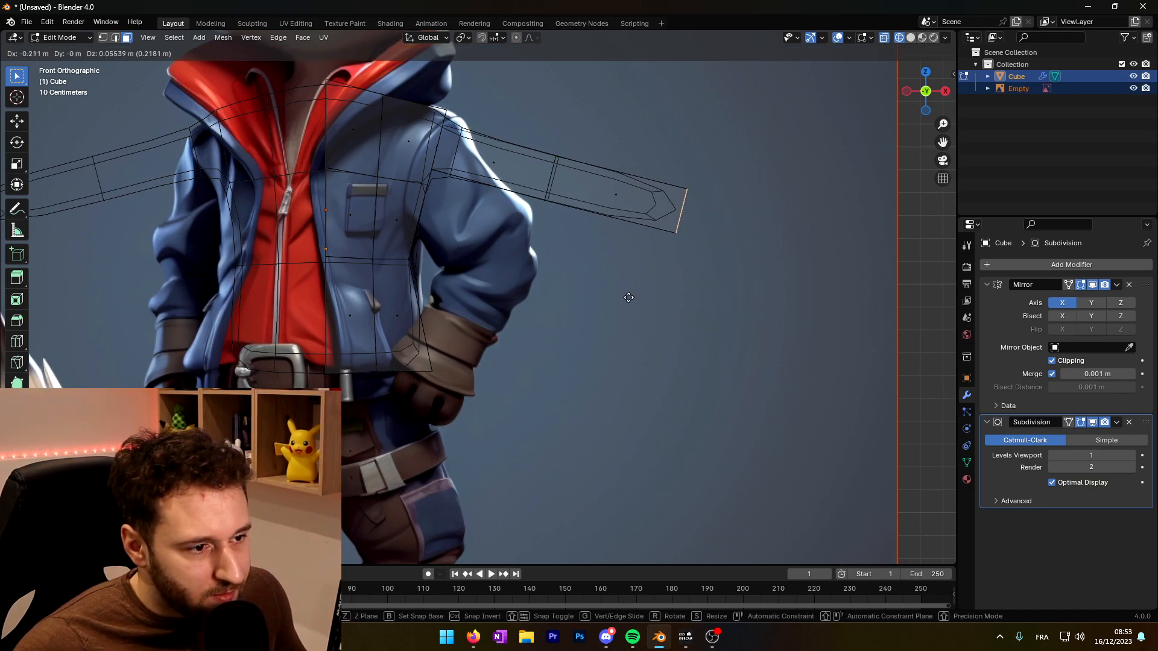
pyautogui.click(627, 296)
pyautogui.moveTo(625, 295); pyautogui.dragTo(490, 265, button='middle')
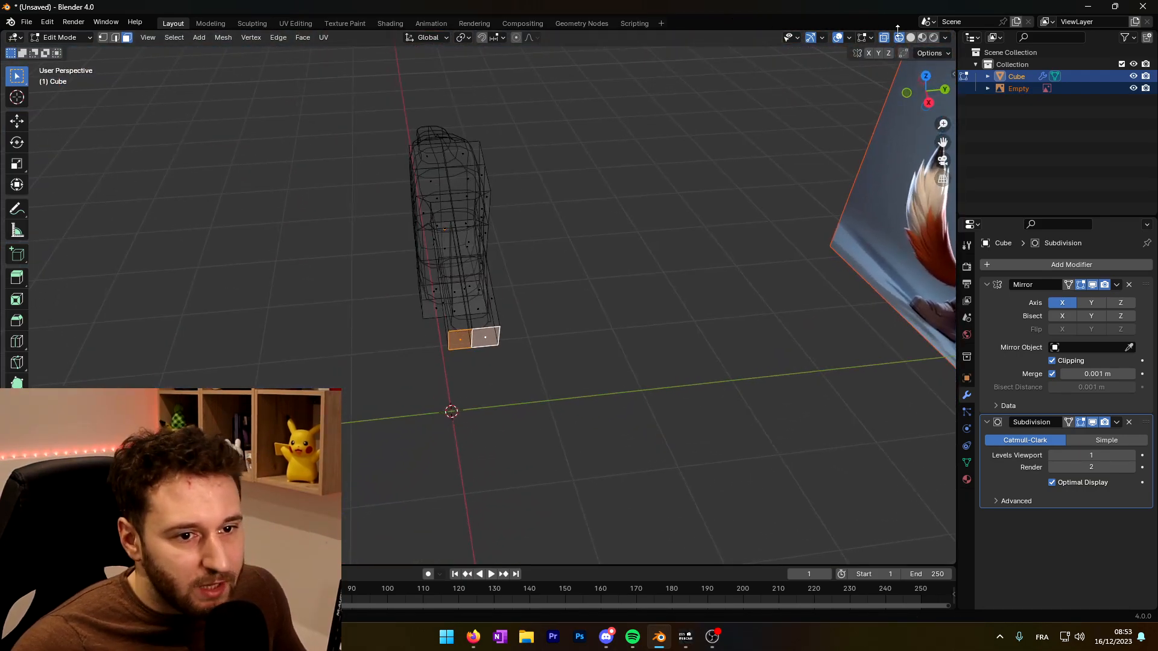
pyautogui.click(909, 38)
# Step: Inspect the new arms from several angles and switch to Sculpt Mode
pyautogui.moveTo(576, 241); pyautogui.dragTo(715, 210, button='middle')
pyautogui.scroll(3, 447, 280)
pyautogui.moveTo(448, 280); pyautogui.dragTo(632, 289, button='middle')
pyautogui.moveTo(559, 285); pyautogui.dragTo(369, 293, button='middle')
pyautogui.scroll(1, 384, 282)
pyautogui.scroll(2, 471, 240)
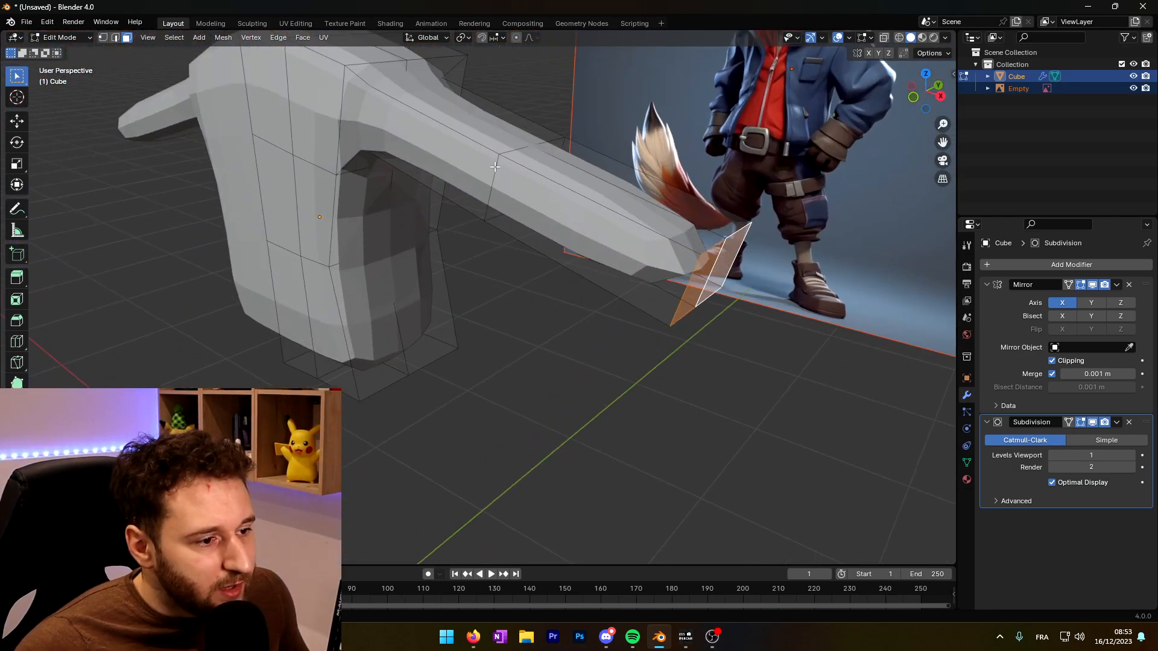
pyautogui.moveTo(548, 195); pyautogui.dragTo(469, 216, button='middle')
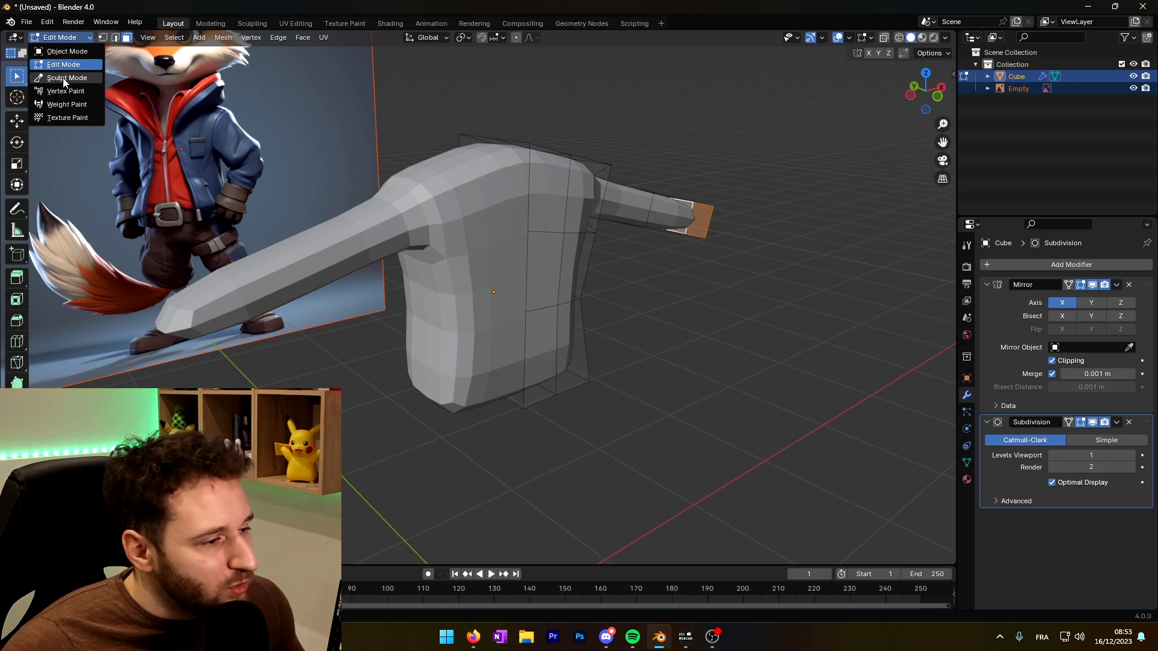
pyautogui.click(63, 79)
# Step: Use the Grab brush with a 95 px radius to round the torso's sides and underarm area
pyautogui.moveTo(458, 235)
pyautogui.mouseDown(button='middle')
pyautogui.moveTo(484, 221)
pyautogui.moveTo(448, 237)
pyautogui.mouseUp(button='middle')
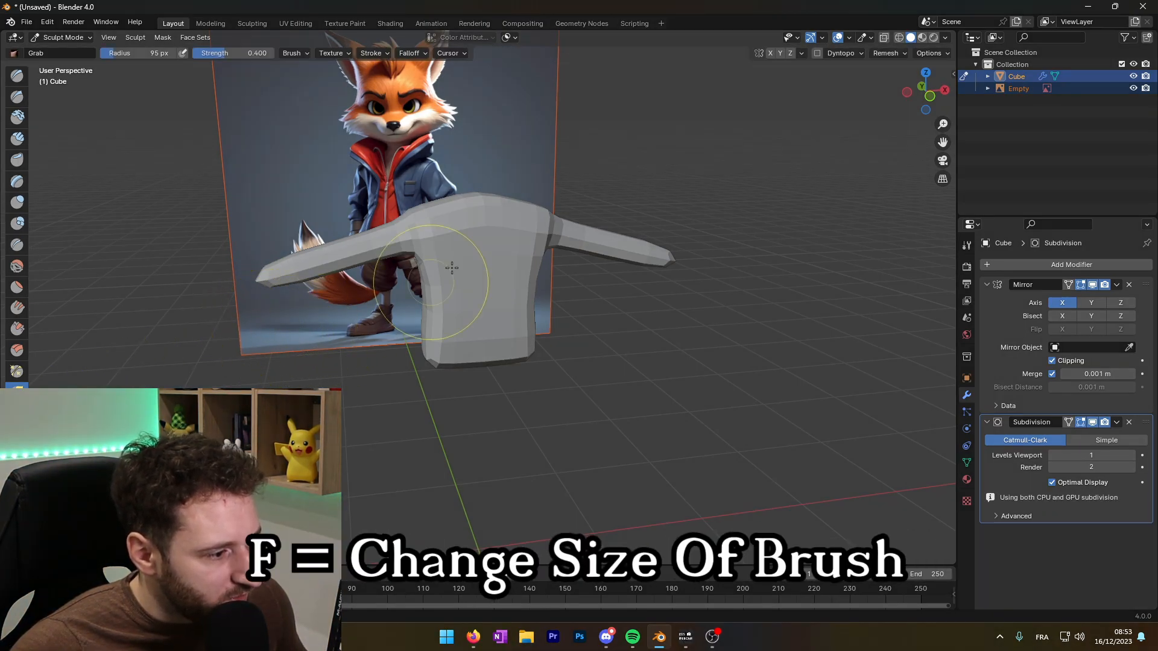
pyautogui.moveTo(451, 267)
pyautogui.mouseDown(button='middle')
pyautogui.moveTo(563, 266)
pyautogui.moveTo(463, 257)
pyautogui.mouseUp(button='middle')
pyautogui.moveTo(593, 272); pyautogui.dragTo(551, 253, button='middle')
pyautogui.scroll(3, 585, 268)
pyautogui.moveTo(550, 155); pyautogui.dragTo(517, 165, button='middle')
pyautogui.moveTo(458, 143)
pyautogui.mouseDown(button='middle')
pyautogui.moveTo(609, 222)
pyautogui.moveTo(588, 249)
pyautogui.moveTo(651, 271)
pyautogui.moveTo(537, 287)
pyautogui.moveTo(424, 244)
pyautogui.moveTo(418, 284)
pyautogui.mouseUp(button='middle')
pyautogui.moveTo(515, 278); pyautogui.dragTo(519, 292, button='middle')
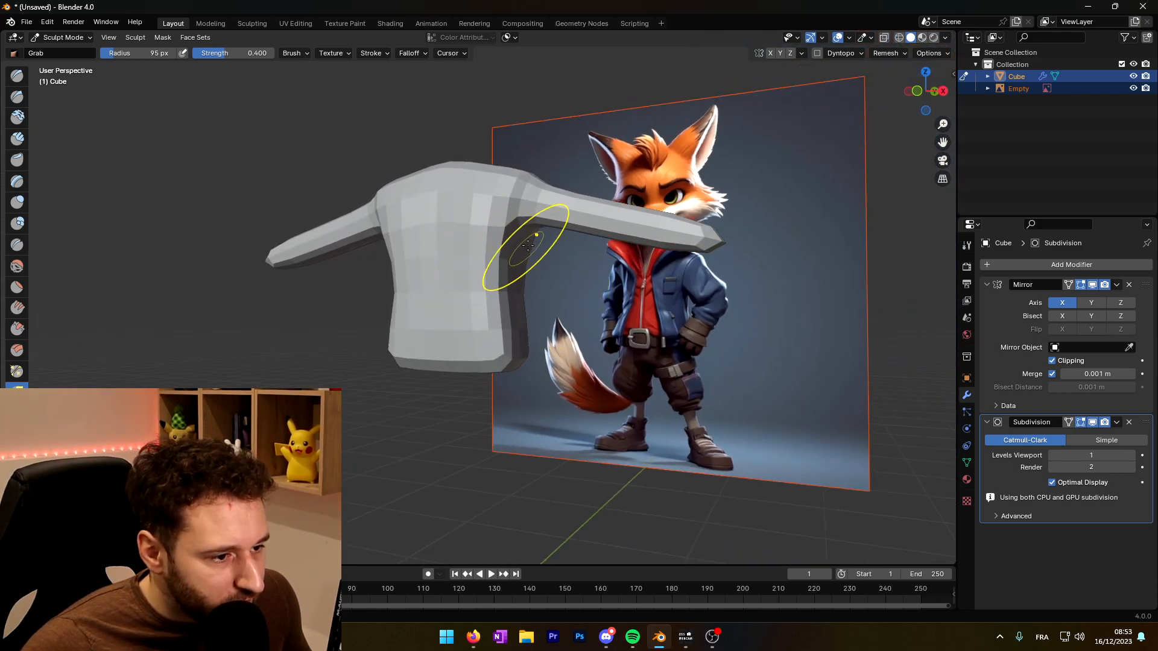
# Step: Narrow the waist and broaden the chest and shoulders with the Grab brush, checking the torso from the side and front
pyautogui.moveTo(522, 225)
pyautogui.mouseDown(button='middle')
pyautogui.moveTo(469, 276)
pyautogui.moveTo(561, 255)
pyautogui.mouseUp(button='middle')
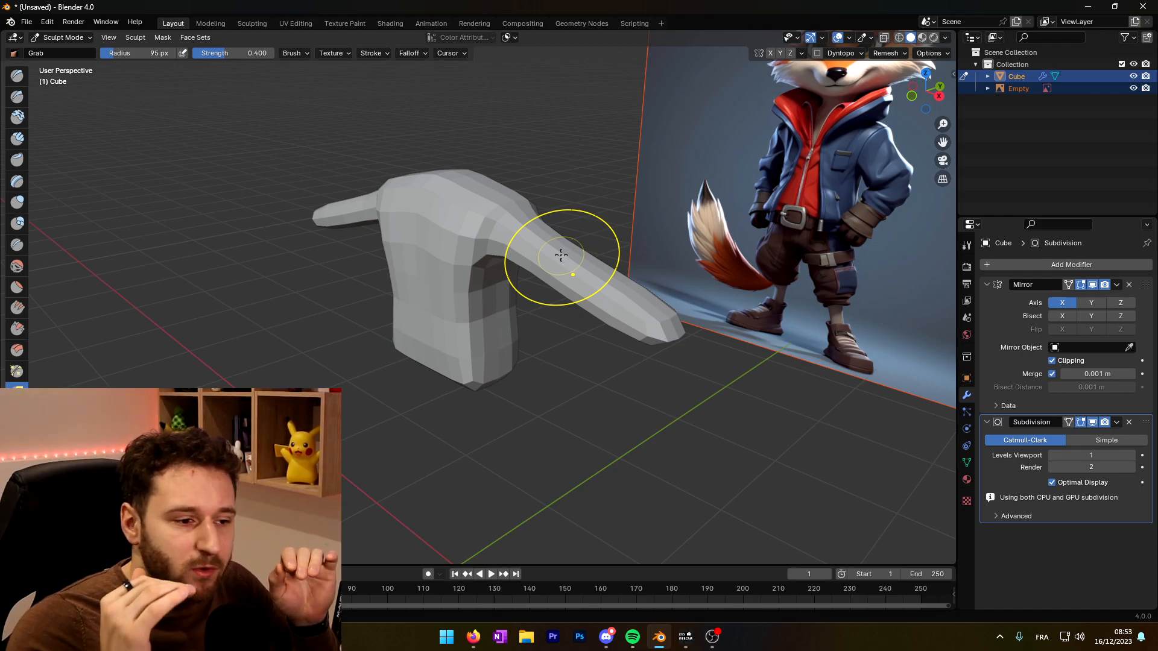
pyautogui.moveTo(561, 256)
pyautogui.mouseDown(button='middle')
pyautogui.moveTo(349, 271)
pyautogui.moveTo(420, 295)
pyautogui.moveTo(455, 227)
pyautogui.moveTo(521, 271)
pyautogui.moveTo(479, 208)
pyautogui.mouseUp(button='middle')
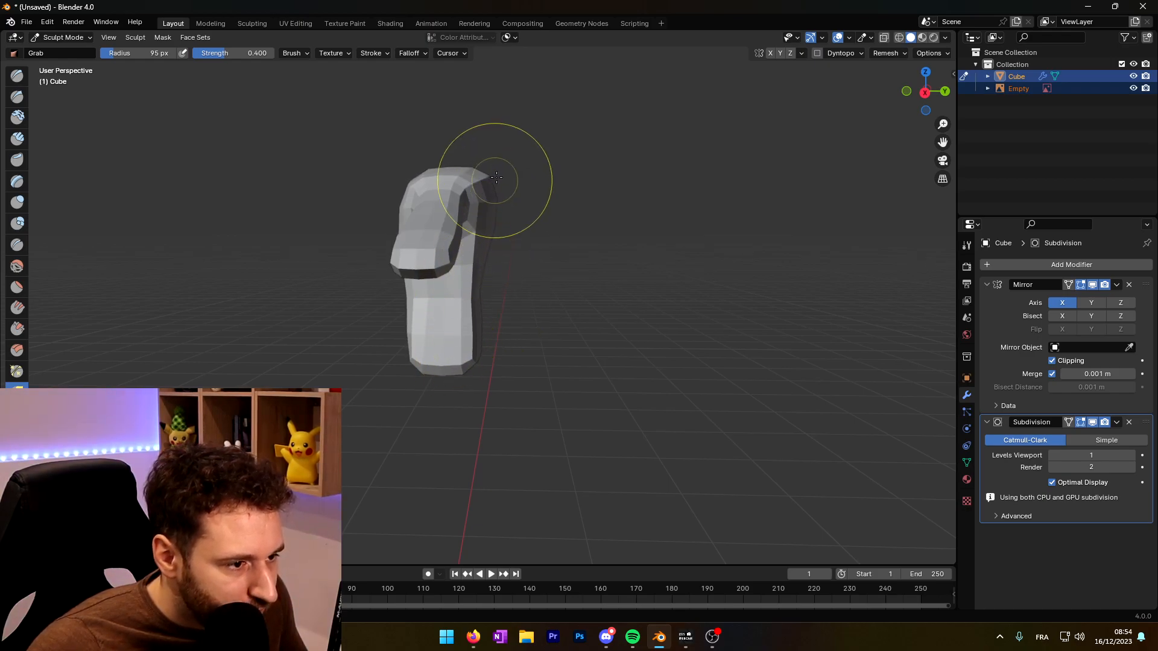
pyautogui.moveTo(482, 183); pyautogui.dragTo(532, 234, button='middle')
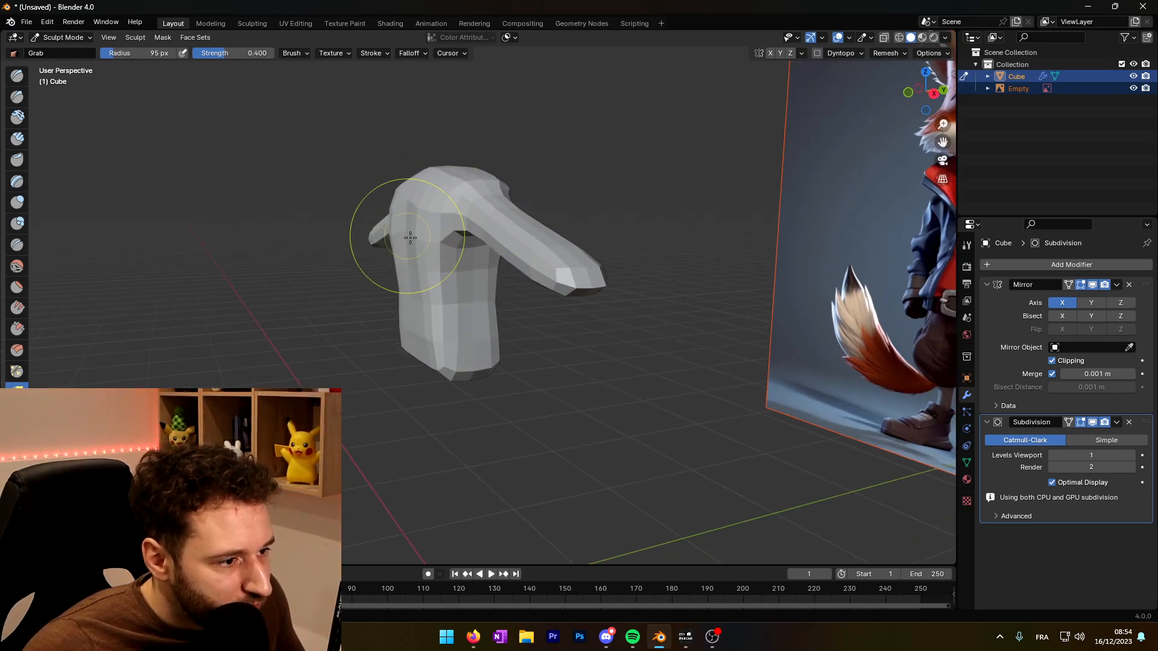
pyautogui.moveTo(458, 384); pyautogui.dragTo(538, 308, button='middle')
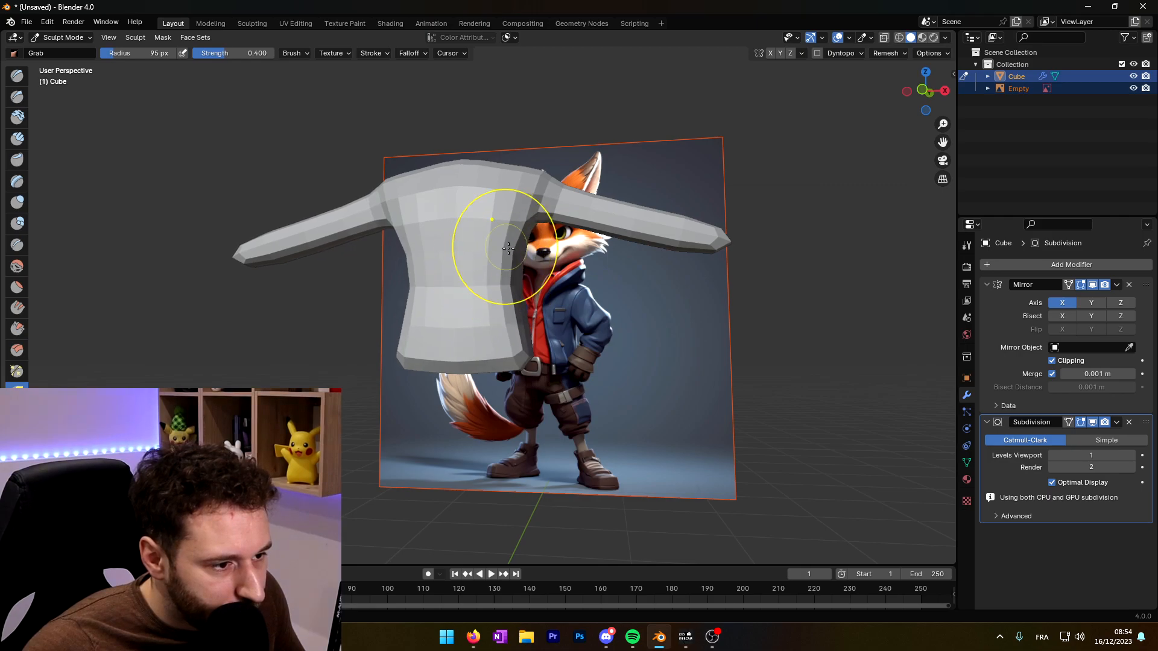
pyautogui.moveTo(535, 364); pyautogui.dragTo(544, 329, button='middle')
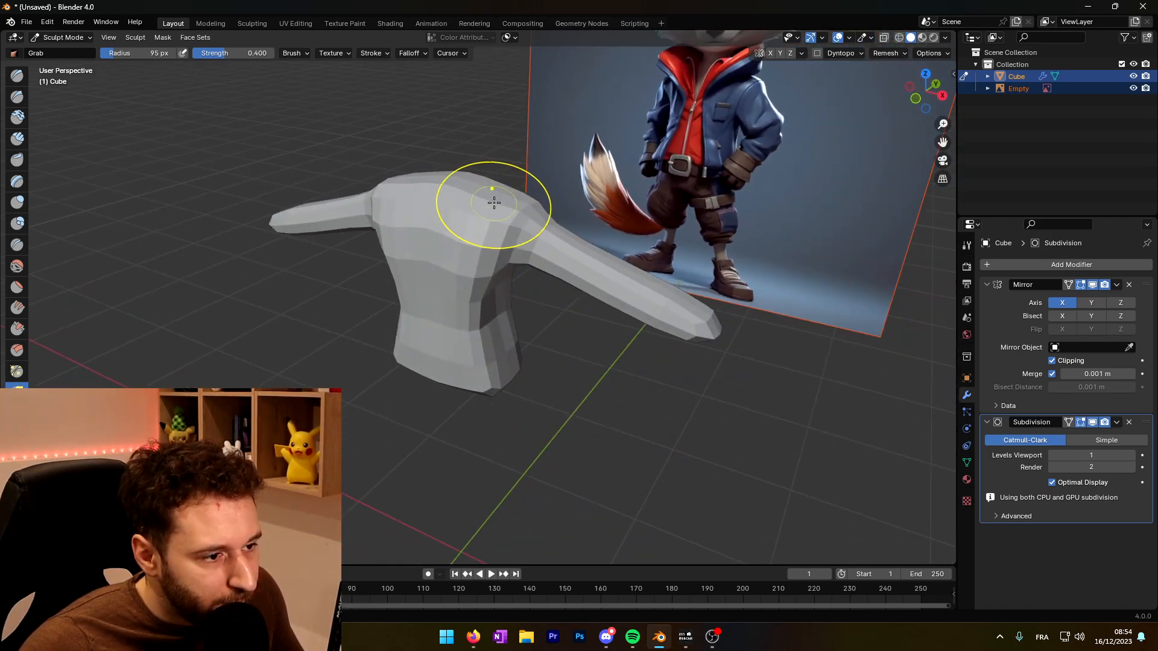
pyautogui.moveTo(494, 203); pyautogui.dragTo(546, 222, button='middle')
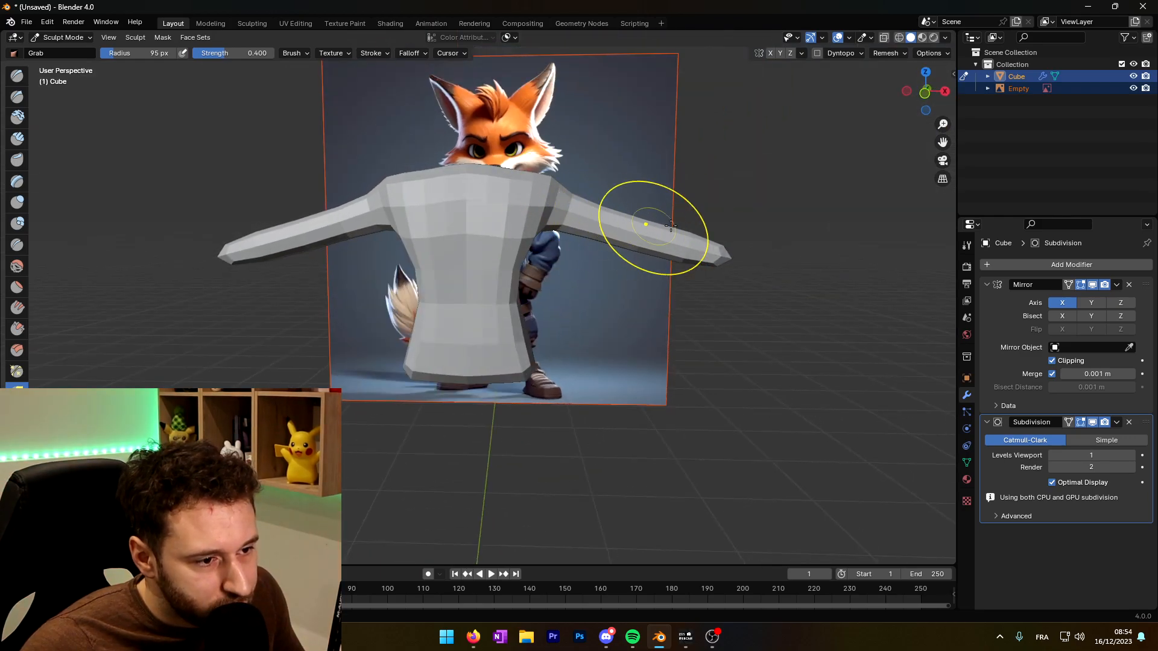
pyautogui.scroll(-6, 680, 356)
pyautogui.moveTo(680, 356); pyautogui.dragTo(445, 355, button='middle')
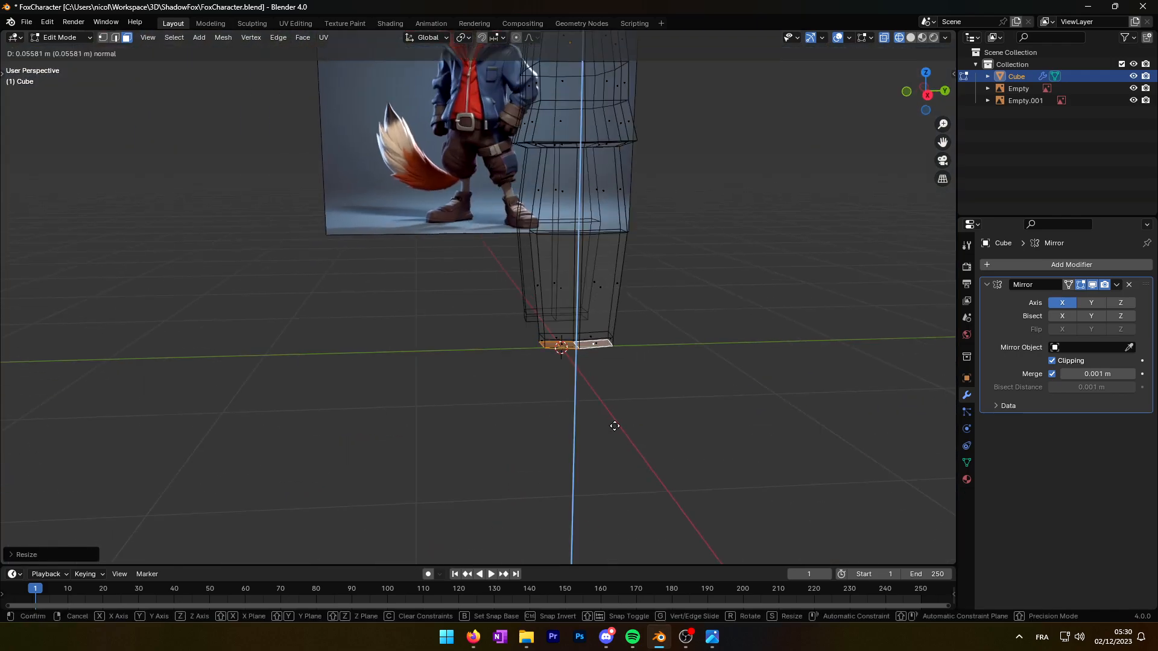
# Step: Extrude and shape the legs and feet, adjusting their vertices in right and front views to follow the reference
pyautogui.moveTo(615, 421); pyautogui.dragTo(331, 413, button='middle')
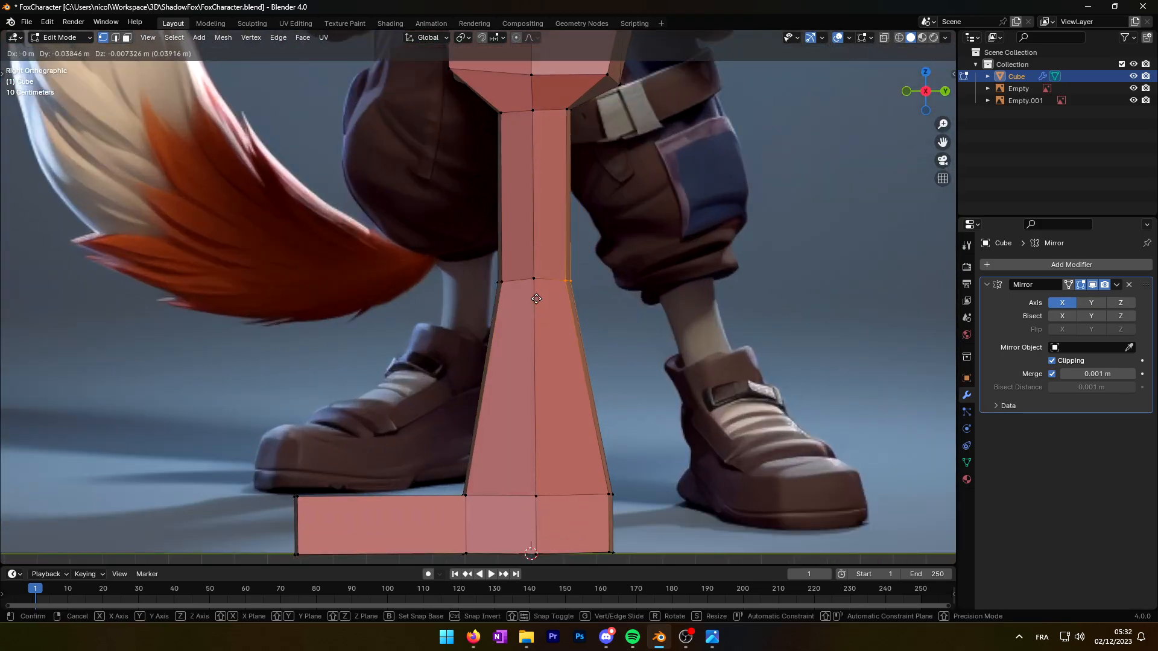
pyautogui.press('KP_1')
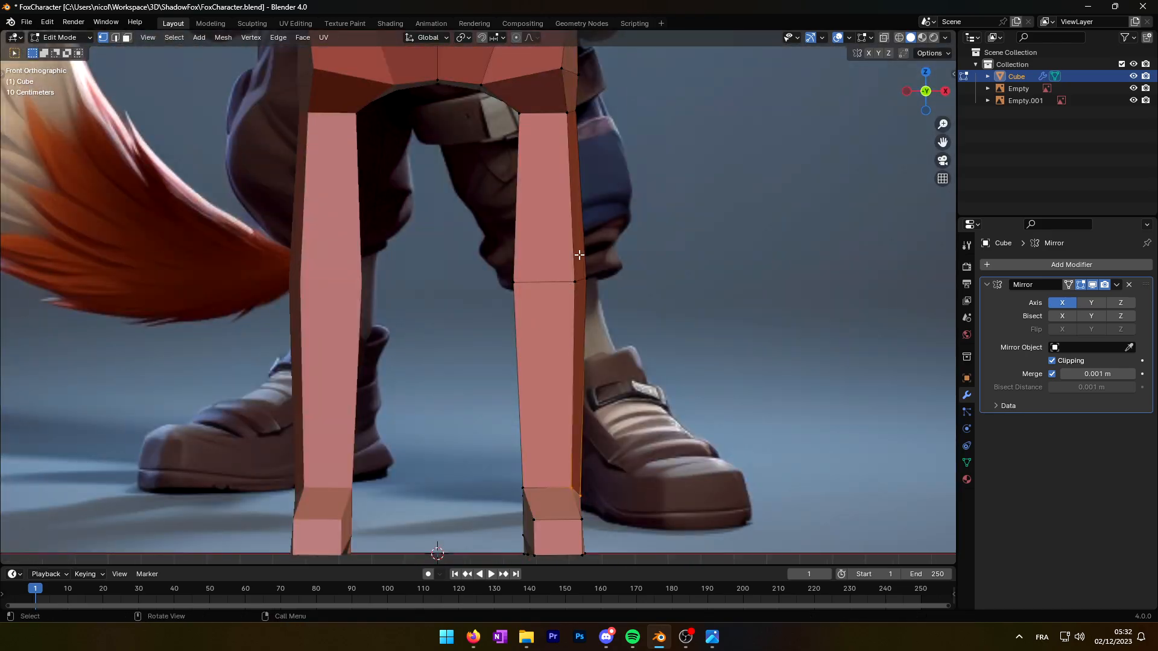
pyautogui.moveTo(543, 97); pyautogui.dragTo(345, 252)
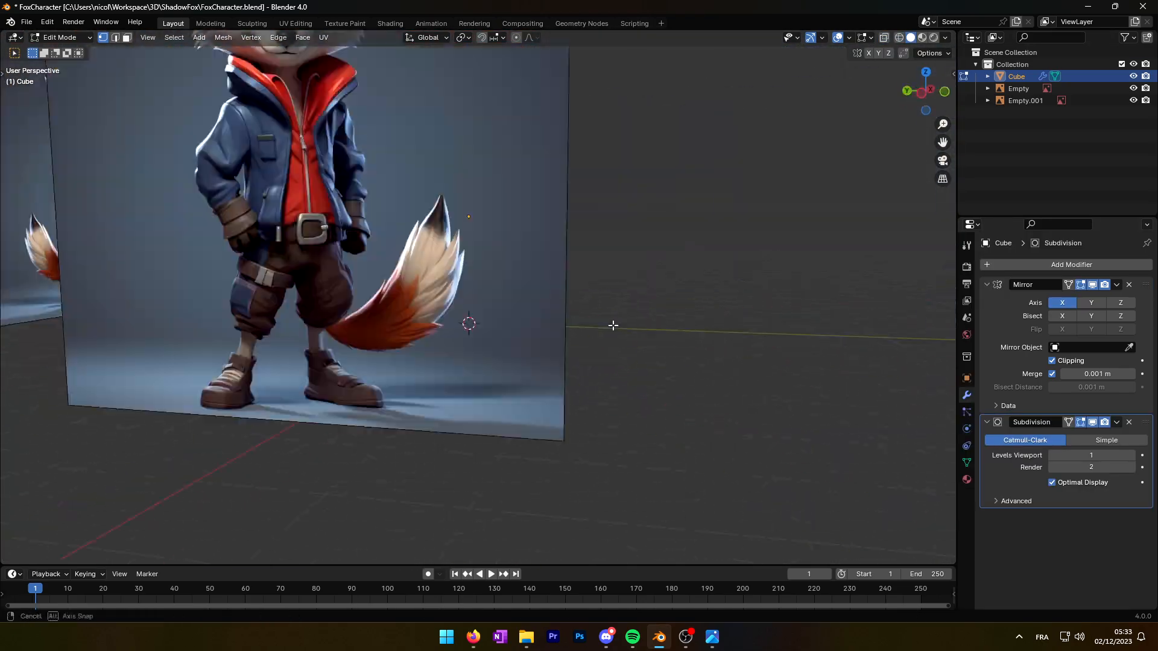
pyautogui.press('KP_1')
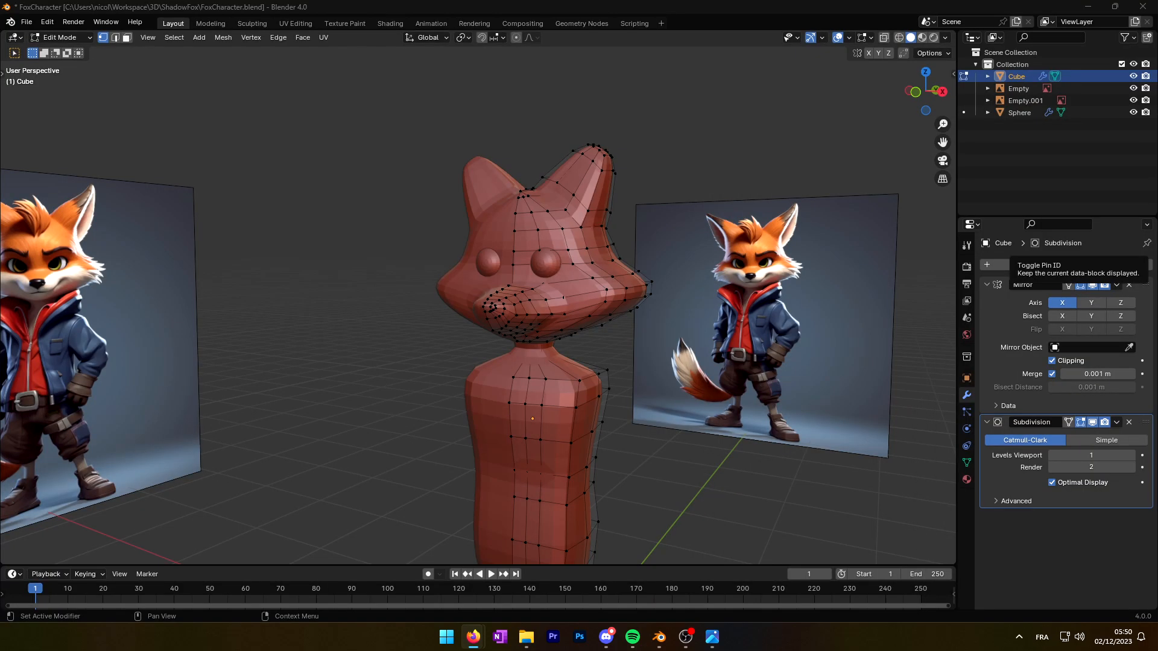
# Step: In a right side view with wireframe shading, box-select groups of head vertices and move them to refine the profile
pyautogui.scroll(2, 390, 295)
pyautogui.press('KP_3')
pyautogui.moveTo(374, 273); pyautogui.dragTo(510, 398)
pyautogui.hotkey('shift', 'z')
pyautogui.press('g')
pyautogui.click(416, 307)
pyautogui.click(512, 358)
pyautogui.moveTo(412, 348); pyautogui.dragTo(506, 414)
pyautogui.press('g')
# Step: From a rotated view in solid shading, reposition the selected head vertices and leave Edit Mode
pyautogui.moveTo(513, 398)
pyautogui.mouseDown(button='middle')
pyautogui.moveTo(591, 372)
pyautogui.moveTo(741, 204)
pyautogui.mouseUp(button='middle')
pyautogui.hotkey('shift', 'z')
pyautogui.press('g')
pyautogui.click(563, 321)
pyautogui.moveTo(563, 321)
pyautogui.mouseDown(button='middle')
pyautogui.moveTo(603, 266)
pyautogui.moveTo(542, 271)
pyautogui.moveTo(576, 226)
pyautogui.moveTo(458, 253)
pyautogui.moveTo(566, 368)
pyautogui.mouseUp(button='middle')
pyautogui.click(602, 266)
pyautogui.press('Tab')
# Step: Switch to Sculpt Mode in the front view and reshape the head's surface with a stroke
pyautogui.scroll(-4, 515, 333)
pyautogui.press('KP_1')
pyautogui.click(60, 37)
pyautogui.click(61, 76)
pyautogui.moveTo(576, 362); pyautogui.dragTo(561, 314)
# Step: Examine the head and body from several angles and distances against the fox reference
pyautogui.moveTo(561, 314)
pyautogui.mouseDown(button='middle')
pyautogui.moveTo(503, 332)
pyautogui.moveTo(651, 254)
pyautogui.mouseUp(button='middle')
pyautogui.moveTo(652, 253); pyautogui.dragTo(698, 315, button='middle')
pyautogui.scroll(-5, 483, 384)
pyautogui.scroll(5, 485, 428)
pyautogui.scroll(-3, 563, 348)
pyautogui.scroll(-3, 697, 315)
pyautogui.moveTo(268, 339); pyautogui.dragTo(422, 338, button='middle')
pyautogui.scroll(3, 412, 345)
pyautogui.scroll(-4, 482, 346)
pyautogui.scroll(6, 482, 345)
pyautogui.scroll(3, 422, 337)
# Step: Choose the Draw brush and set the Subdivision modifier's viewport level to 4 for a close view of the face
pyautogui.press('t')
pyautogui.click(17, 76)
pyautogui.moveTo(301, 282)
pyautogui.mouseDown(button='middle')
pyautogui.moveTo(493, 283)
pyautogui.moveTo(496, 217)
pyautogui.moveTo(422, 267)
pyautogui.mouseUp(button='middle')
pyautogui.scroll(3, 523, 253)
pyautogui.hotkey('ctrl', '4')
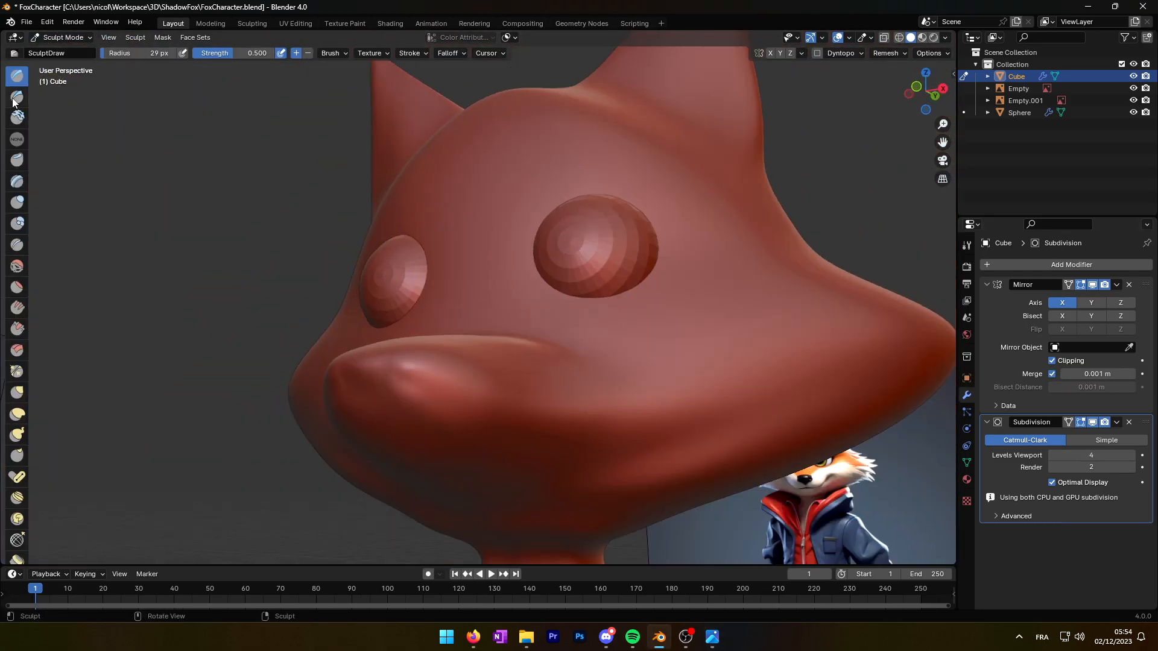
# Step: Pick the Crease brush for the muzzle area, check the head from other sides, and switch to the Grab brush
pyautogui.click(17, 245)
pyautogui.scroll(-2, 429, 342)
pyautogui.scroll(2, 437, 344)
pyautogui.moveTo(437, 344); pyautogui.dragTo(253, 338, button='middle')
pyautogui.scroll(-4, 253, 337)
pyautogui.click(17, 393)
pyautogui.moveTo(530, 347)
pyautogui.mouseDown(button='middle')
pyautogui.moveTo(488, 348)
pyautogui.moveTo(603, 347)
pyautogui.mouseUp(button='middle')
# Step: Lower the Subdivision modifier's viewport level and return the head to Edit Mode
pyautogui.click(1054, 457)
pyautogui.click(1054, 457)
pyautogui.click(1053, 456)
pyautogui.click(1054, 457)
pyautogui.moveTo(491, 233)
pyautogui.mouseDown(button='middle')
pyautogui.moveTo(663, 289)
pyautogui.moveTo(435, 321)
pyautogui.moveTo(458, 422)
pyautogui.mouseUp(button='middle')
pyautogui.press('Tab')
# Step: Move individual face vertices near the eye to start fitting the head mesh around the eyeball
pyautogui.press('g')
pyautogui.click(651, 246)
pyautogui.moveTo(651, 245); pyautogui.dragTo(414, 422, button='middle')
pyautogui.click(492, 361)
pyautogui.press('g')
pyautogui.click(506, 358)
pyautogui.press('g')
pyautogui.click(555, 297)
# Step: Reposition further vertices along the eye socket's edge so the face surface frames the eyeball
pyautogui.hotkey('ctrl', 'e')
pyautogui.scroll(4, 482, 307)
pyautogui.click(482, 299)
pyautogui.press('g')
pyautogui.click(413, 424)
pyautogui.scroll(-4, 422, 374)
pyautogui.press('g')
pyautogui.moveTo(422, 350); pyautogui.dragTo(530, 361, button='middle')
pyautogui.click(503, 323)
pyautogui.click(503, 353)
pyautogui.press('g')
pyautogui.click(530, 365)
# Step: Set the Subdivision modifier's viewport level to 2 and check the eye sockets from the front
pyautogui.scroll(-4, 535, 415)
pyautogui.moveTo(482, 392); pyautogui.dragTo(531, 374, button='middle')
pyautogui.hotkey('ctrl', '2')
pyautogui.scroll(3, 516, 365)
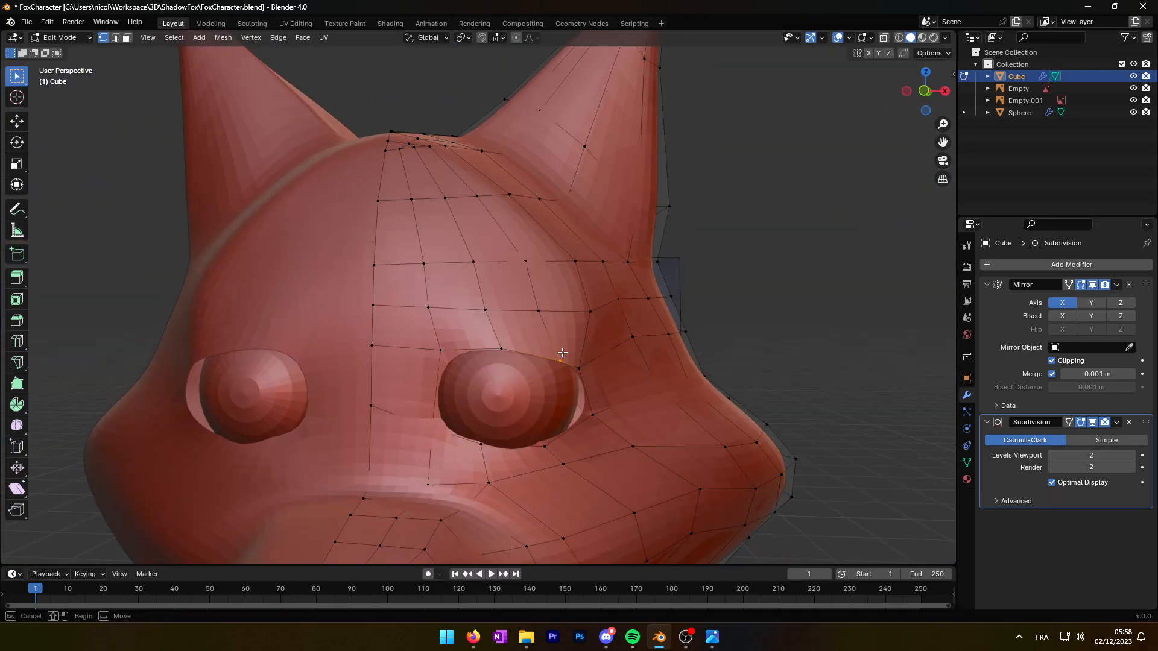
# Step: Adjust the face around the eye and cheek with the Grab brush in Sculpt Mode
pyautogui.moveTo(537, 398); pyautogui.dragTo(438, 435, button='middle')
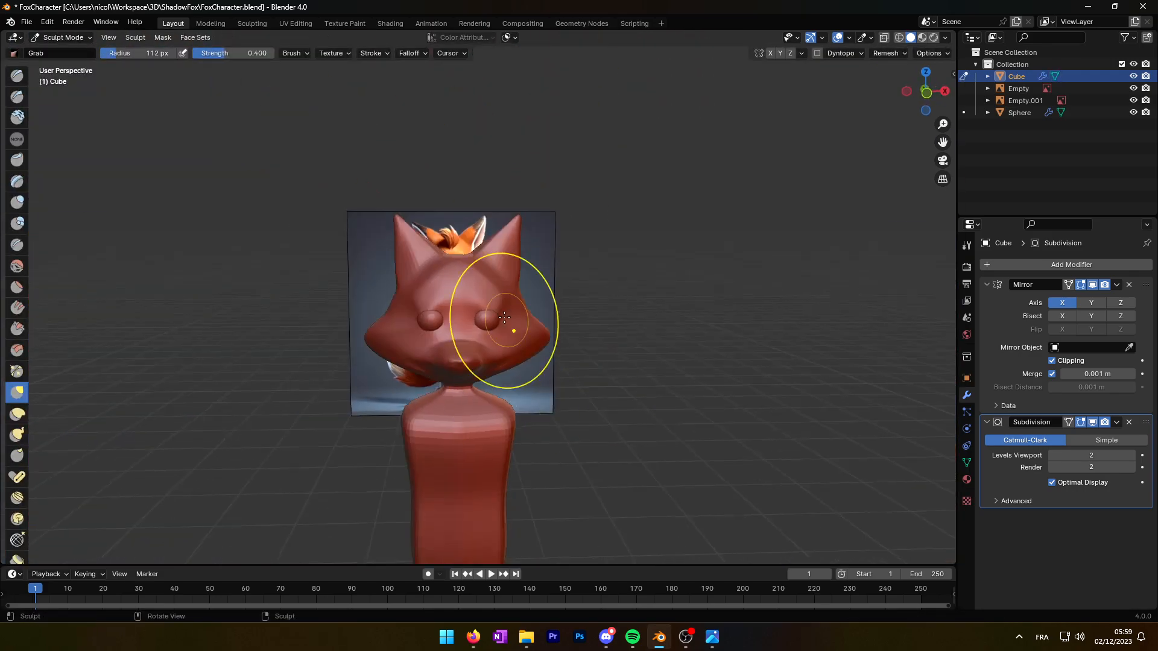
pyautogui.moveTo(582, 265); pyautogui.dragTo(609, 294, button='middle')
pyautogui.scroll(3, 543, 307)
pyautogui.moveTo(468, 338); pyautogui.dragTo(477, 324)
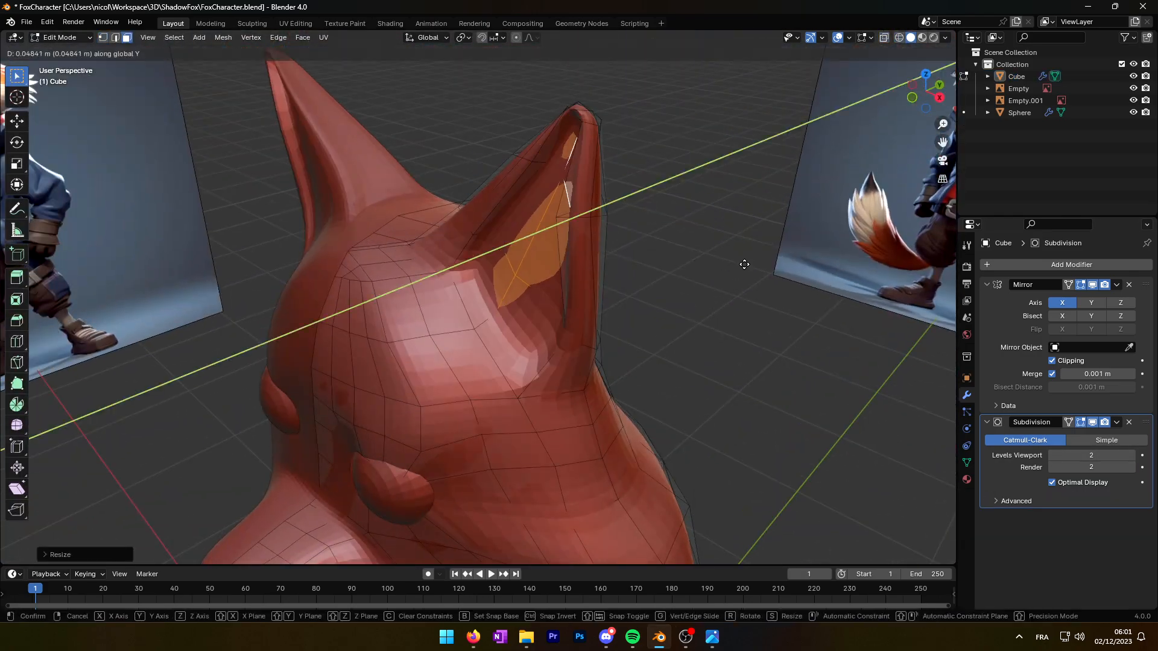
# Step: Move the inner-ear faces along the Y axis and open a mouth slit along the side of the snout
pyautogui.moveTo(744, 264); pyautogui.dragTo(579, 256, button='middle')
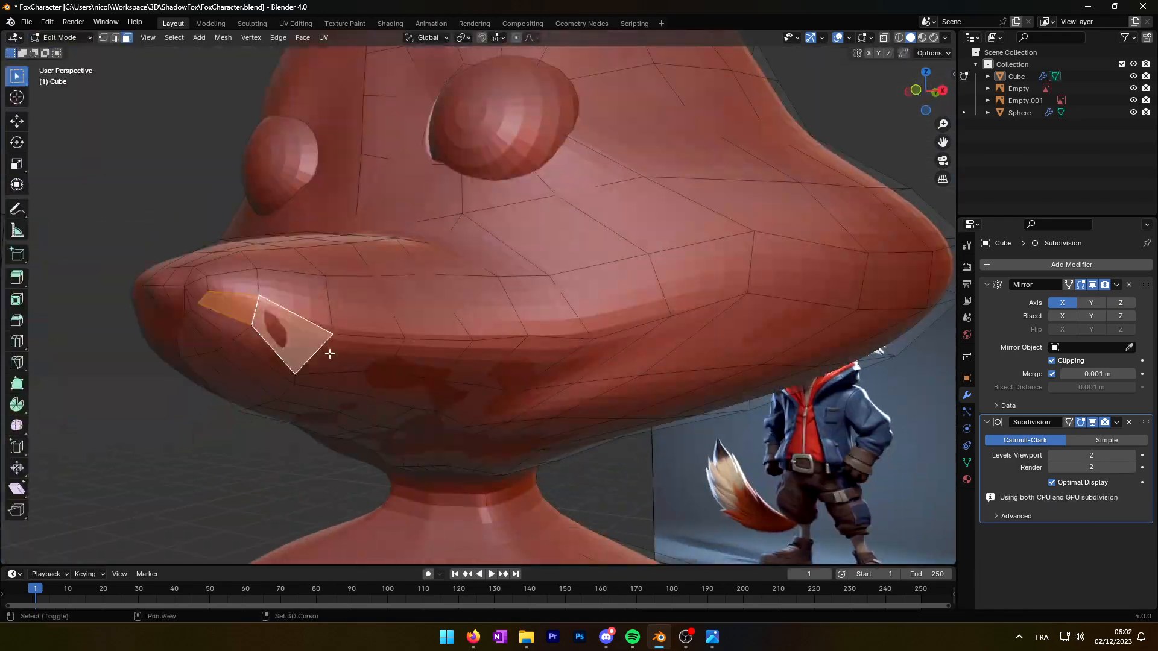
pyautogui.moveTo(323, 349); pyautogui.dragTo(413, 359, button='middle')
pyautogui.scroll(-4, 486, 322)
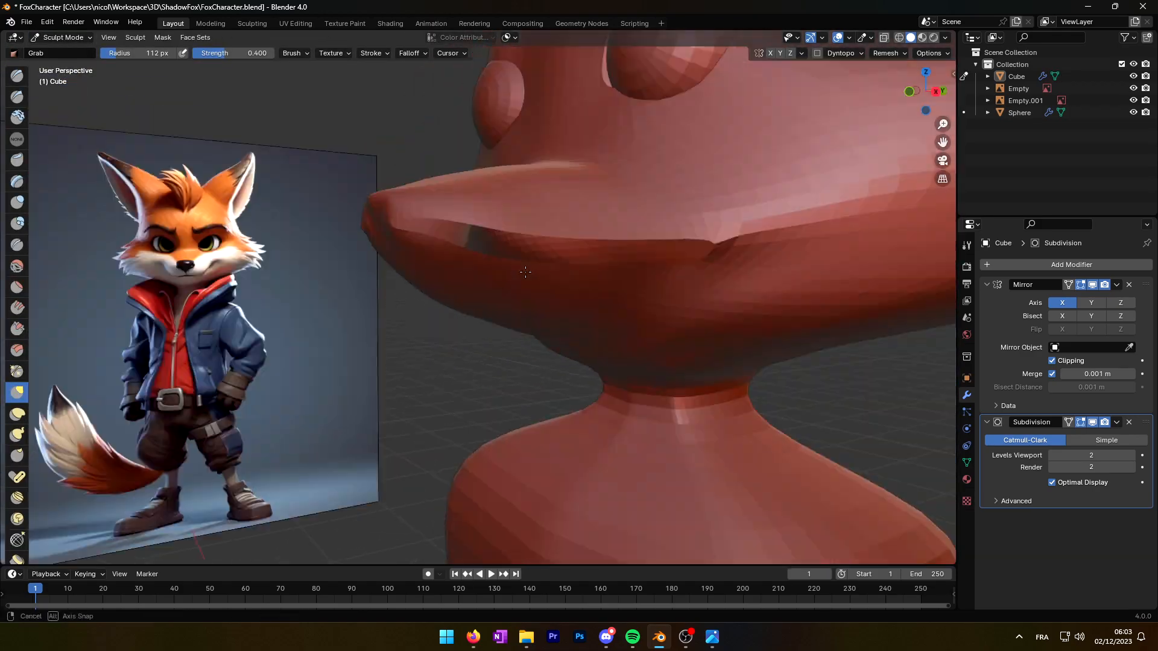
pyautogui.moveTo(525, 272); pyautogui.dragTo(691, 233, button='middle')
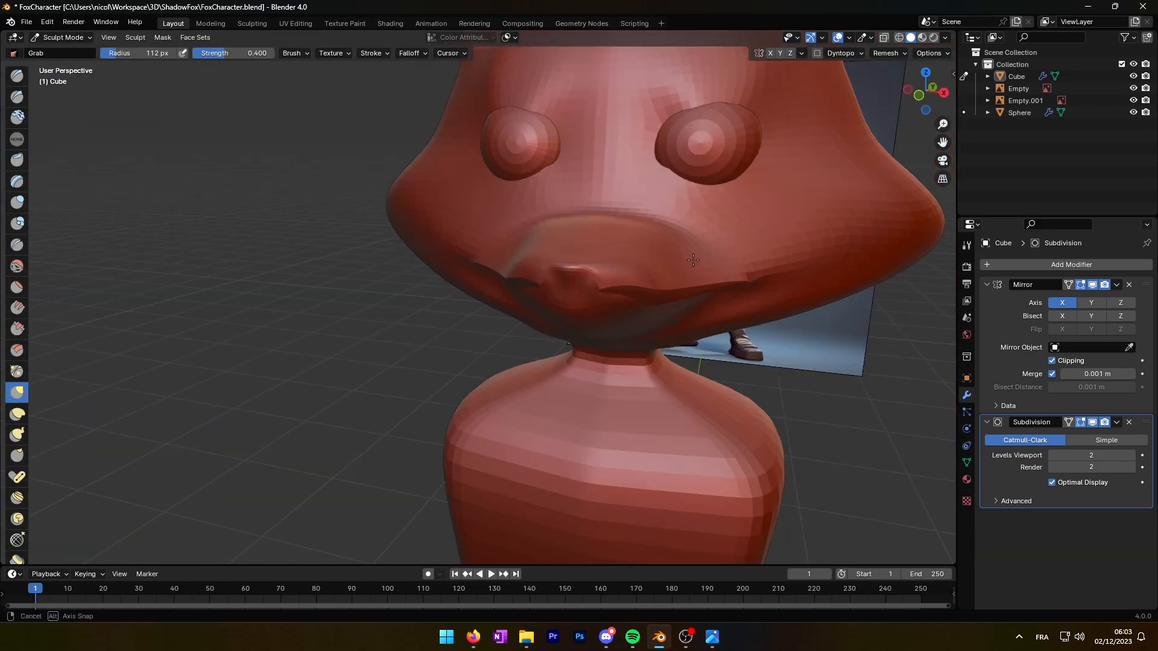
# Step: Extrude and scale the mouth opening's edge loop in Edit Mode and reposition the mouth-corner vertices against the side reference
pyautogui.click(62, 37)
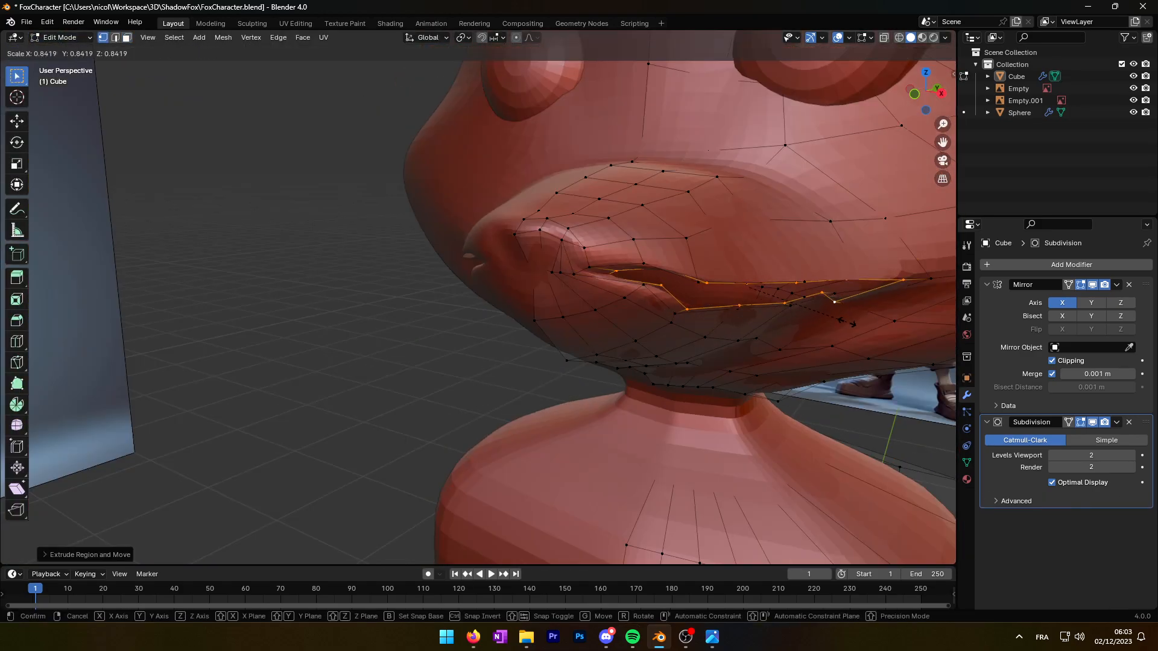
pyautogui.press('g')
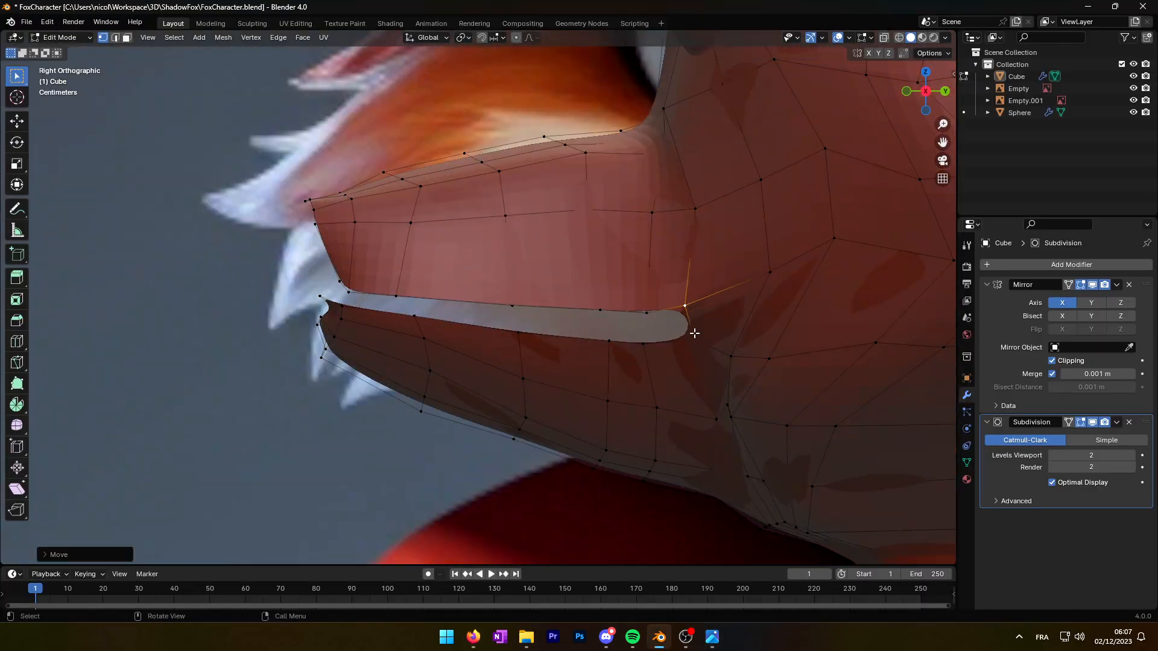
pyautogui.moveTo(688, 308); pyautogui.dragTo(348, 295, button='middle')
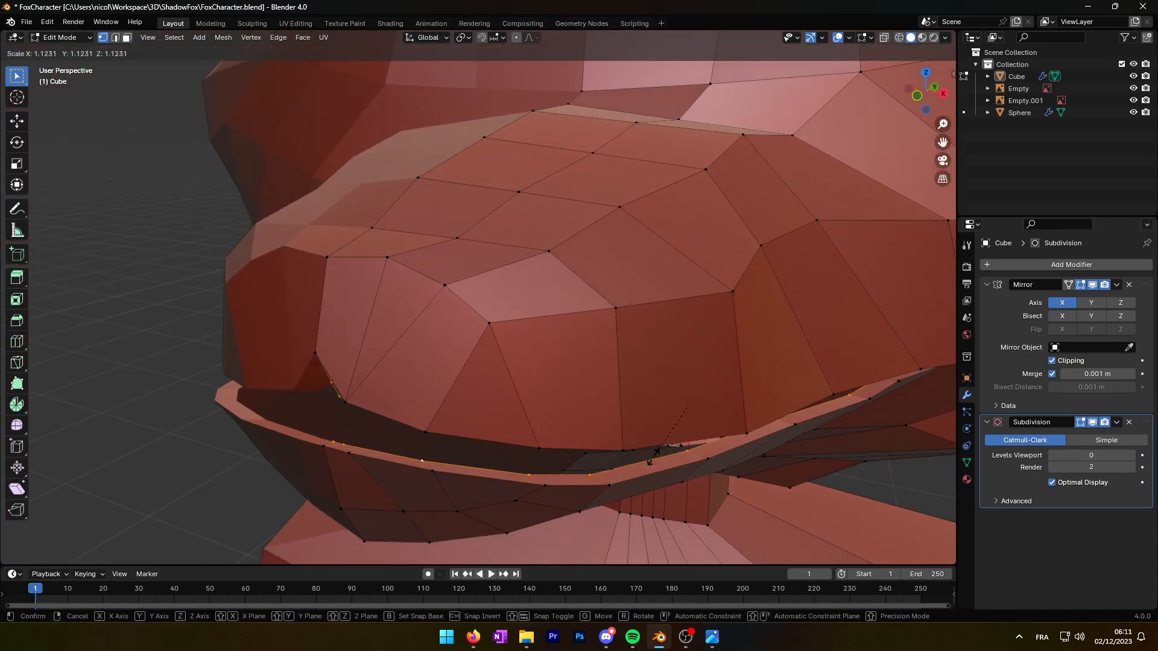
# Step: Reposition the extruded lower-lip vertices individually, using the top view to make the lip follow the snout's outline
pyautogui.rightClick(654, 456)
pyautogui.press('KP_7')
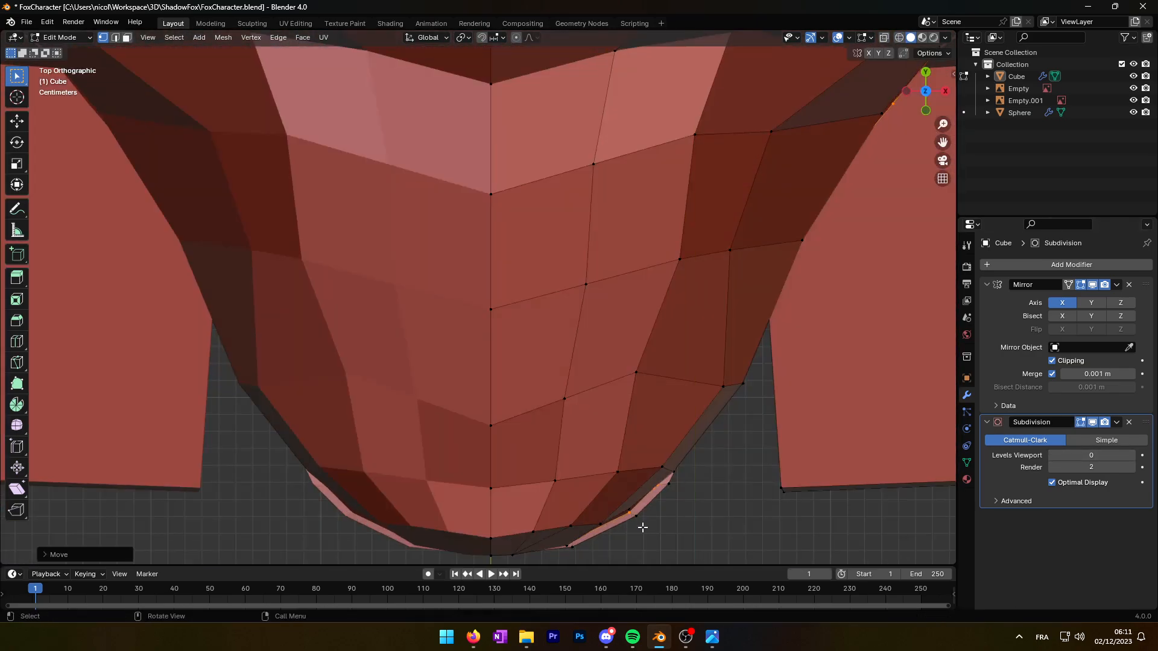
pyautogui.moveTo(653, 517); pyautogui.dragTo(813, 429, button='middle')
pyautogui.scroll(-5, 517, 383)
pyautogui.scroll(6, 519, 313)
pyautogui.click(525, 264)
pyautogui.moveTo(524, 263); pyautogui.dragTo(506, 393, button='middle')
pyautogui.press('g')
pyautogui.click(479, 413)
pyautogui.press('g')
pyautogui.click(455, 352)
# Step: Move the inner lip vertices along the mouth towards its corner to even out the lip thickness
pyautogui.click(372, 284)
pyautogui.keyDown('alt'); pyautogui.moveTo(371, 289); pyautogui.dragTo(500, 328, button='middle'); pyautogui.keyUp('alt')
pyautogui.keyDown('shift'); pyautogui.click(476, 333); pyautogui.keyUp('shift')
pyautogui.moveTo(710, 362); pyautogui.dragTo(500, 281, button='middle')
pyautogui.press('g')
pyautogui.click(566, 151)
pyautogui.press('g')
pyautogui.press('g')
pyautogui.click(677, 373)
pyautogui.press('g')
pyautogui.click(308, 280)
pyautogui.click(500, 281)
pyautogui.press('g')
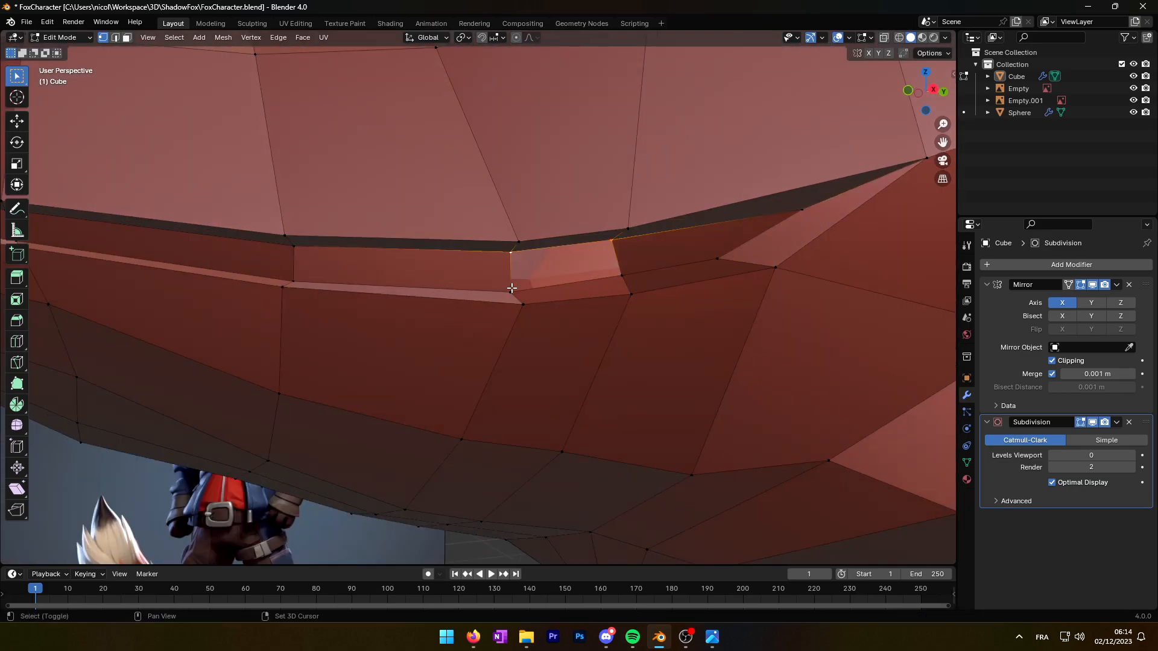
# Step: Adjust the remaining inner-lip vertices near the mouth corner and leave Edit Mode
pyautogui.scroll(-3, 631, 240)
pyautogui.press('g')
pyautogui.moveTo(632, 240); pyautogui.dragTo(802, 289, button='middle')
pyautogui.click(672, 284)
pyautogui.scroll(-3, 802, 290)
pyautogui.press('Tab')
# Step: Set the Subdivision viewport level to 2 and reshape the snout with the Grab brush in Sculpt Mode
pyautogui.click(1129, 456)
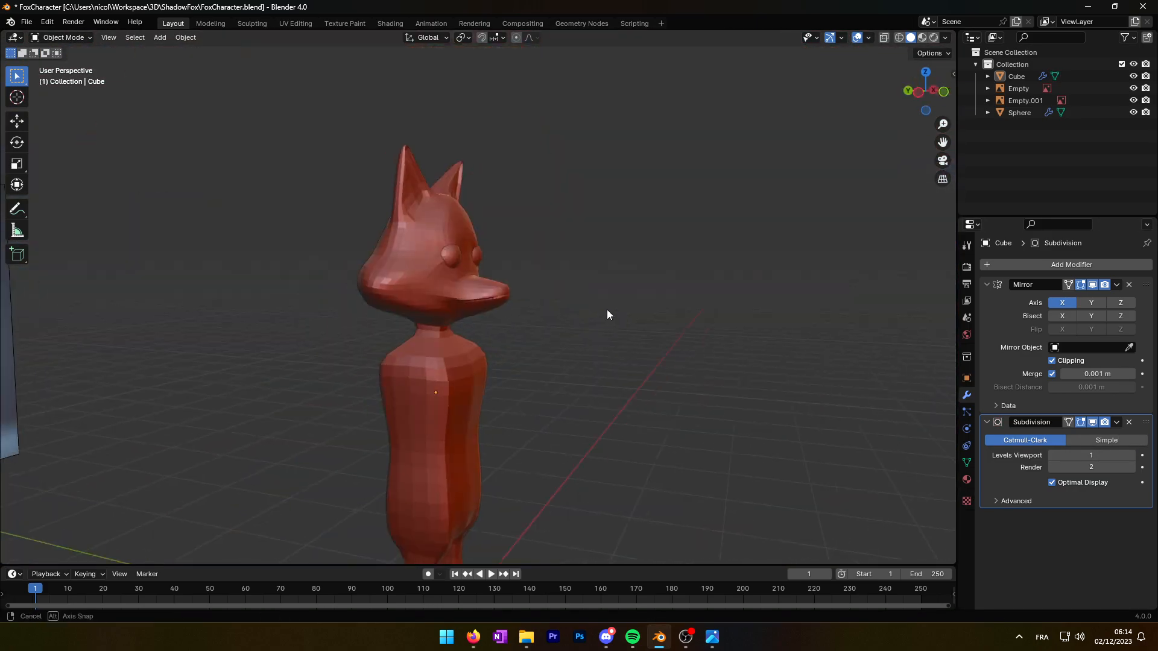
pyautogui.hotkey('ctrl', '2')
pyautogui.hotkey('ctrl', 'Tab')
pyautogui.scroll(3, 534, 299)
pyautogui.moveTo(403, 254)
pyautogui.mouseDown(button='middle')
pyautogui.moveTo(649, 331)
pyautogui.moveTo(591, 326)
pyautogui.mouseUp(button='middle')
pyautogui.press('KP_1')
pyautogui.hotkey('shift', 'z')
pyautogui.hotkey('shift', 'z')
pyautogui.moveTo(446, 283); pyautogui.dragTo(430, 280)
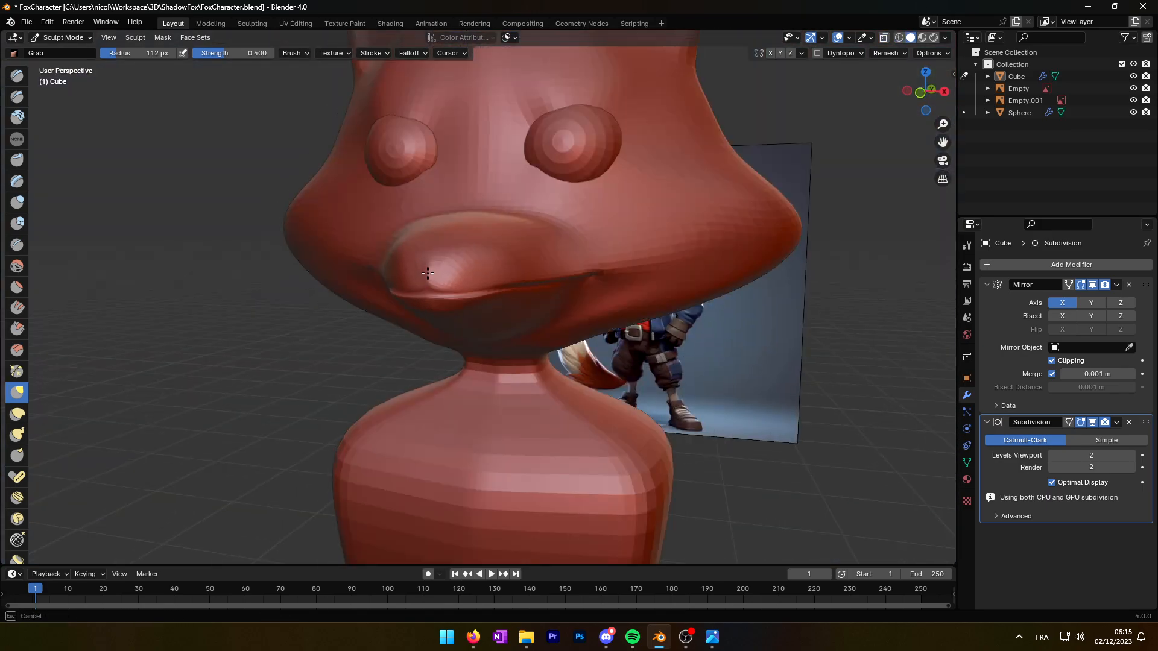
# Step: Examine the snout, mouth and eye sockets from several angles and distances against the reference
pyautogui.scroll(-3, 479, 330)
pyautogui.moveTo(433, 319)
pyautogui.mouseDown(button='middle')
pyautogui.moveTo(478, 330)
pyautogui.moveTo(554, 263)
pyautogui.moveTo(448, 299)
pyautogui.moveTo(635, 329)
pyautogui.moveTo(527, 389)
pyautogui.moveTo(504, 379)
pyautogui.moveTo(434, 313)
pyautogui.moveTo(580, 244)
pyautogui.moveTo(259, 155)
pyautogui.moveTo(504, 227)
pyautogui.moveTo(338, 290)
pyautogui.moveTo(368, 320)
pyautogui.moveTo(452, 220)
pyautogui.moveTo(439, 297)
pyautogui.moveTo(387, 370)
pyautogui.moveTo(416, 363)
pyautogui.moveTo(368, 425)
pyautogui.moveTo(389, 227)
pyautogui.moveTo(543, 259)
pyautogui.moveTo(590, 369)
pyautogui.moveTo(386, 338)
pyautogui.moveTo(227, 362)
pyautogui.moveTo(569, 310)
pyautogui.moveTo(497, 389)
pyautogui.moveTo(497, 413)
pyautogui.moveTo(530, 219)
pyautogui.moveTo(504, 272)
pyautogui.moveTo(627, 321)
pyautogui.moveTo(524, 336)
pyautogui.mouseUp(button='middle')
pyautogui.scroll(4, 554, 263)
pyautogui.scroll(-4, 448, 298)
pyautogui.scroll(4, 527, 389)
pyautogui.scroll(-6, 504, 379)
pyautogui.scroll(6, 504, 380)
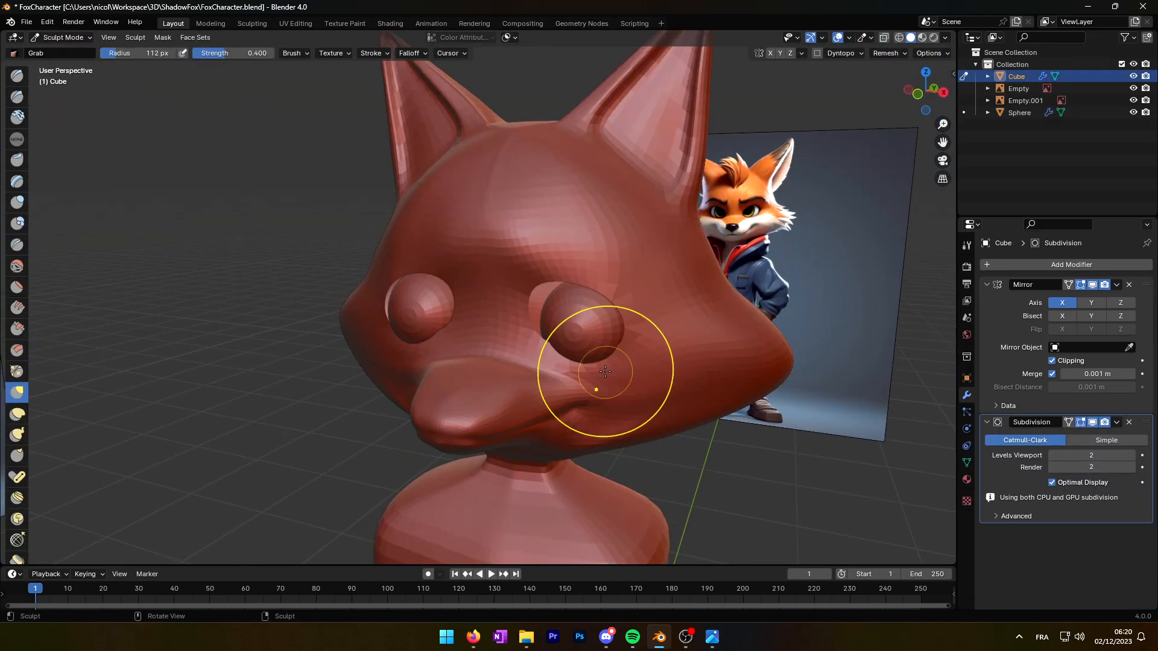
pyautogui.moveTo(604, 374)
pyautogui.mouseDown(button='middle')
pyautogui.moveTo(536, 308)
pyautogui.moveTo(543, 284)
pyautogui.mouseUp(button='middle')
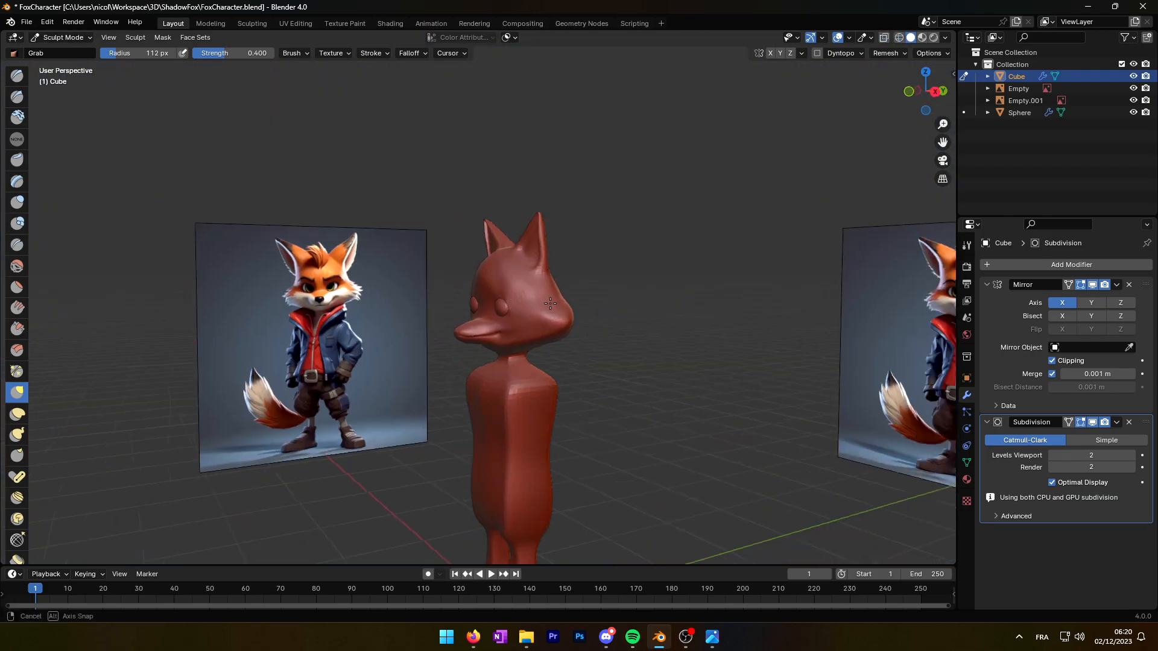
pyautogui.moveTo(458, 290); pyautogui.dragTo(395, 306, button='middle')
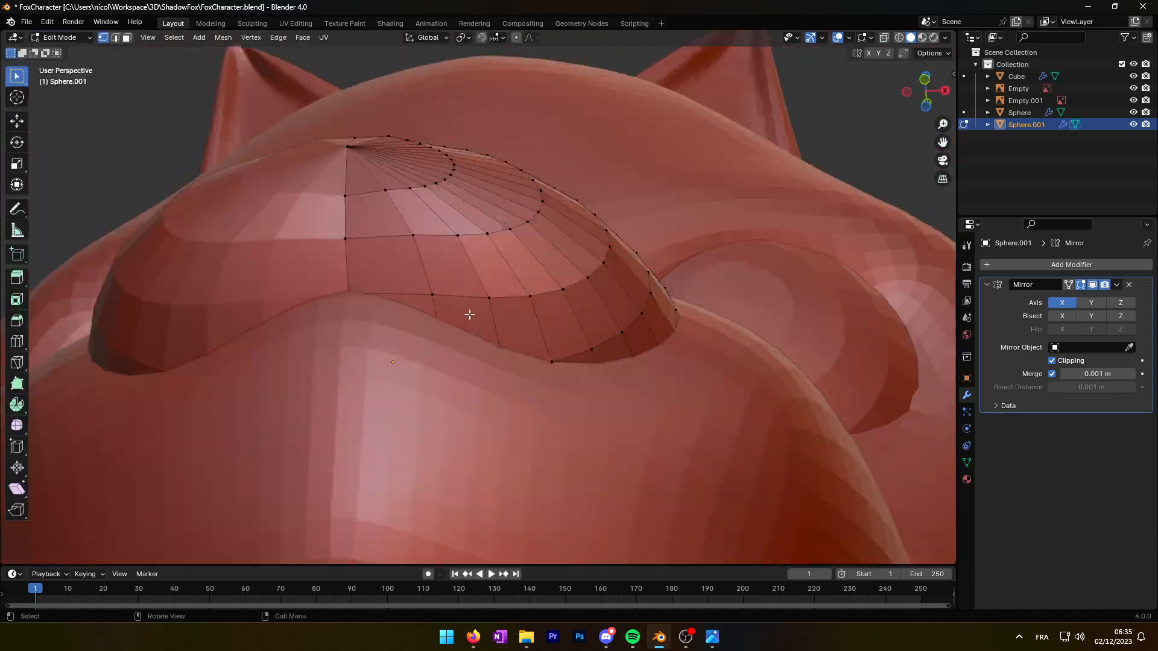
# Step: Move the nostril vertices of the mirrored nose mesh at the snout's tip
pyautogui.rightClick(470, 316)
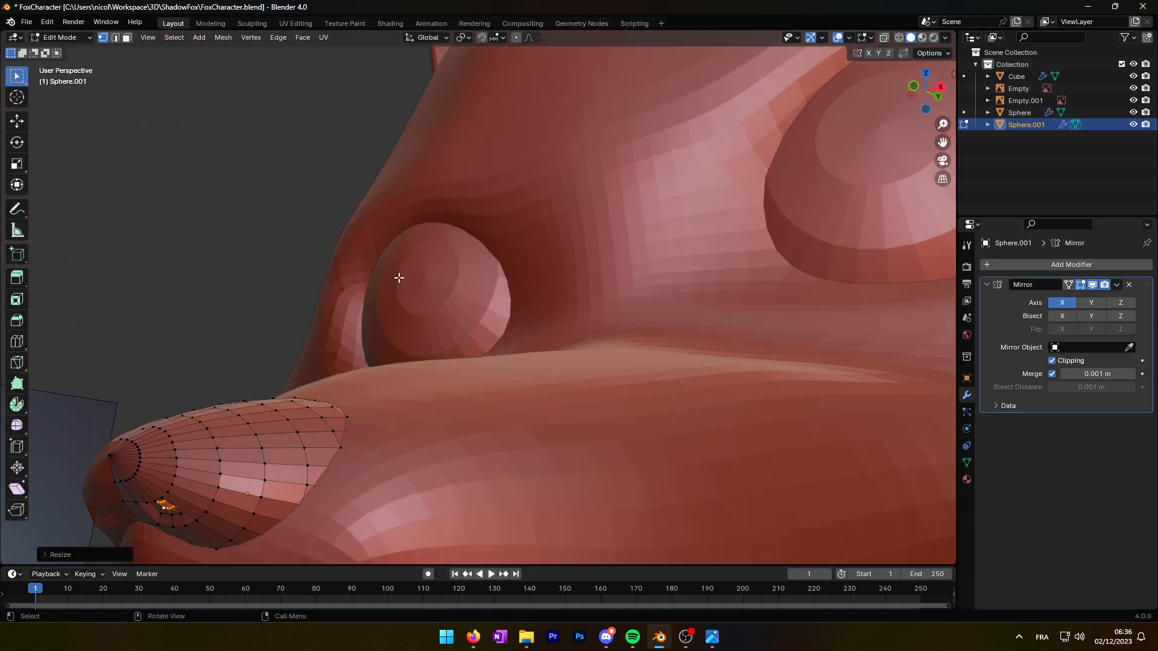
pyautogui.press('g')
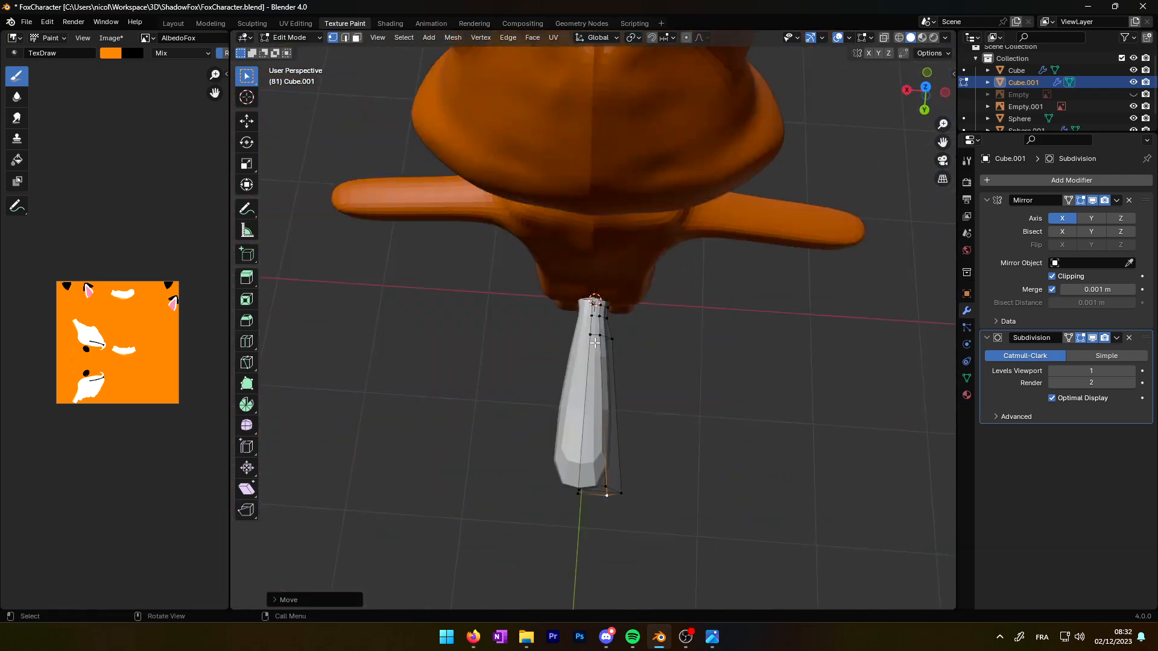
# Step: Reposition the tail's base vertices in a wireframe top view and toggle the Mirror modifier's Clipping option
pyautogui.moveTo(602, 364); pyautogui.dragTo(513, 313, button='middle')
pyautogui.click(899, 38)
pyautogui.press('KP_7')
pyautogui.click(579, 271)
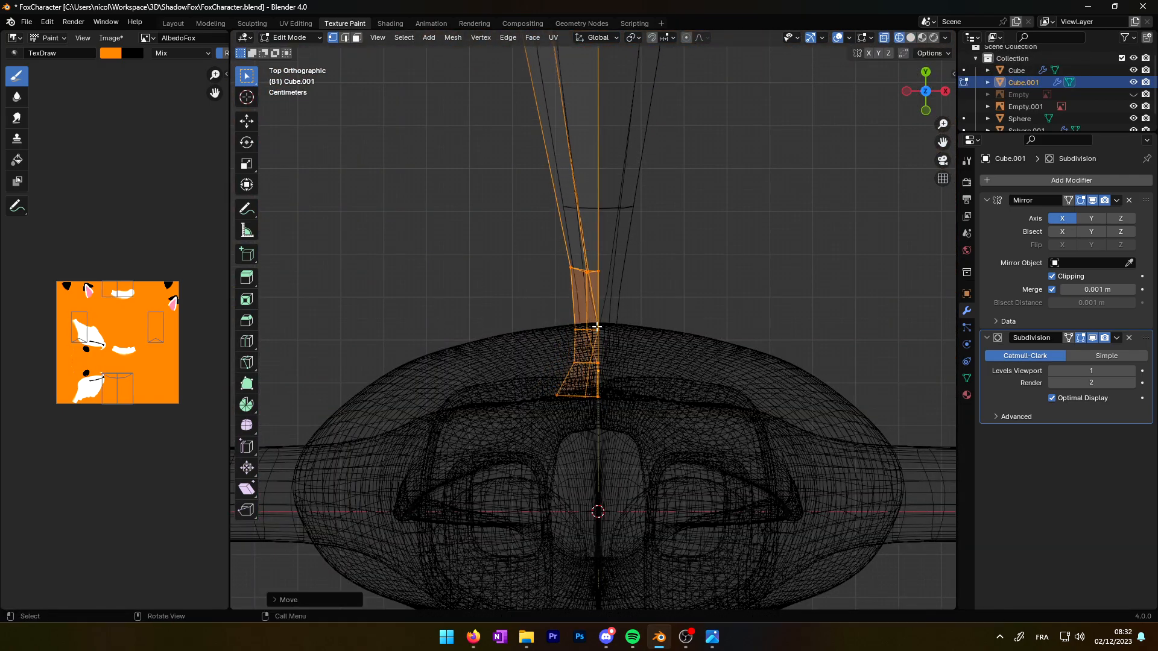
pyautogui.click(1051, 275)
# Step: Extrude the end of the tail and reposition its vertices to form a rounded tip
pyautogui.moveTo(892, 386); pyautogui.dragTo(701, 254, button='middle')
pyautogui.moveTo(737, 361); pyautogui.dragTo(700, 392, button='middle')
pyautogui.moveTo(693, 319); pyautogui.dragTo(768, 473)
pyautogui.press('e')
pyautogui.press('KP_7')
pyautogui.click(542, 407)
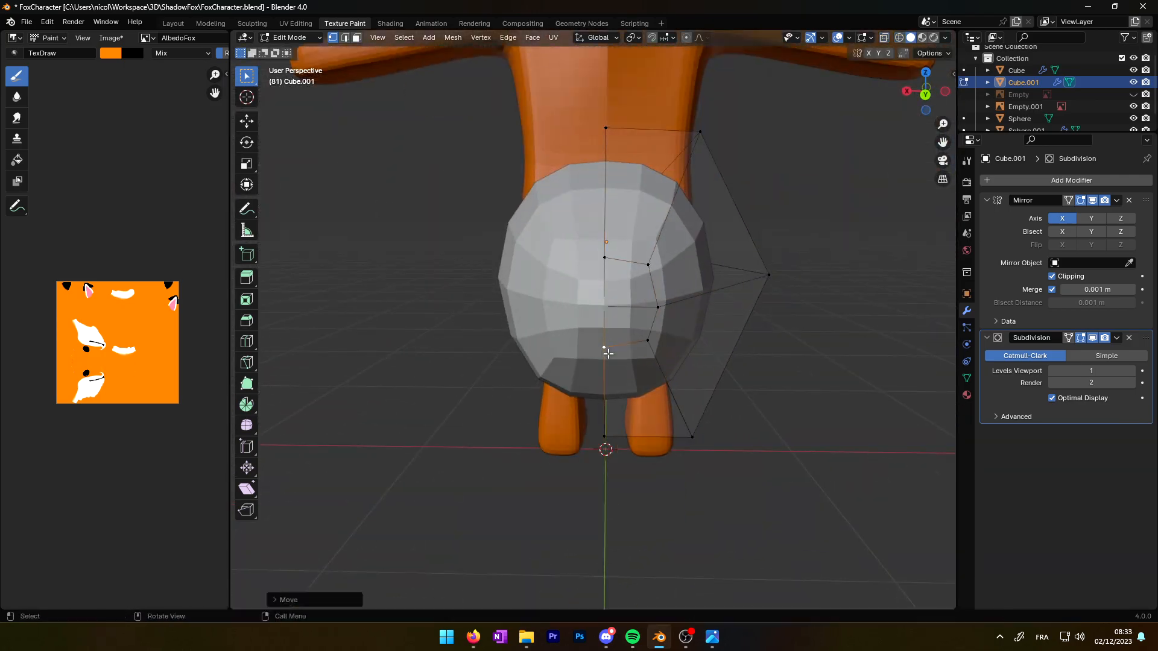
pyautogui.click(607, 354)
# Step: Leave Edit Mode and set the tail's Subdivision viewport level to 2
pyautogui.moveTo(608, 353); pyautogui.dragTo(537, 329, button='middle')
pyautogui.press('Tab')
pyautogui.click(434, 307)
pyautogui.click(537, 329)
pyautogui.hotkey('ctrl', '2')
# Step: Try to join the body into the tail object, check the result in Edit Mode, and undo it
pyautogui.click(663, 385)
pyautogui.moveTo(663, 385); pyautogui.dragTo(883, 380, button='middle')
pyautogui.moveTo(367, 365); pyautogui.dragTo(643, 398, button='middle')
pyautogui.scroll(3, 643, 398)
pyautogui.click(643, 398)
pyautogui.press('KP_3')
pyautogui.press('Tab')
pyautogui.moveTo(664, 337); pyautogui.dragTo(543, 289, button='middle')
pyautogui.scroll(4, 542, 289)
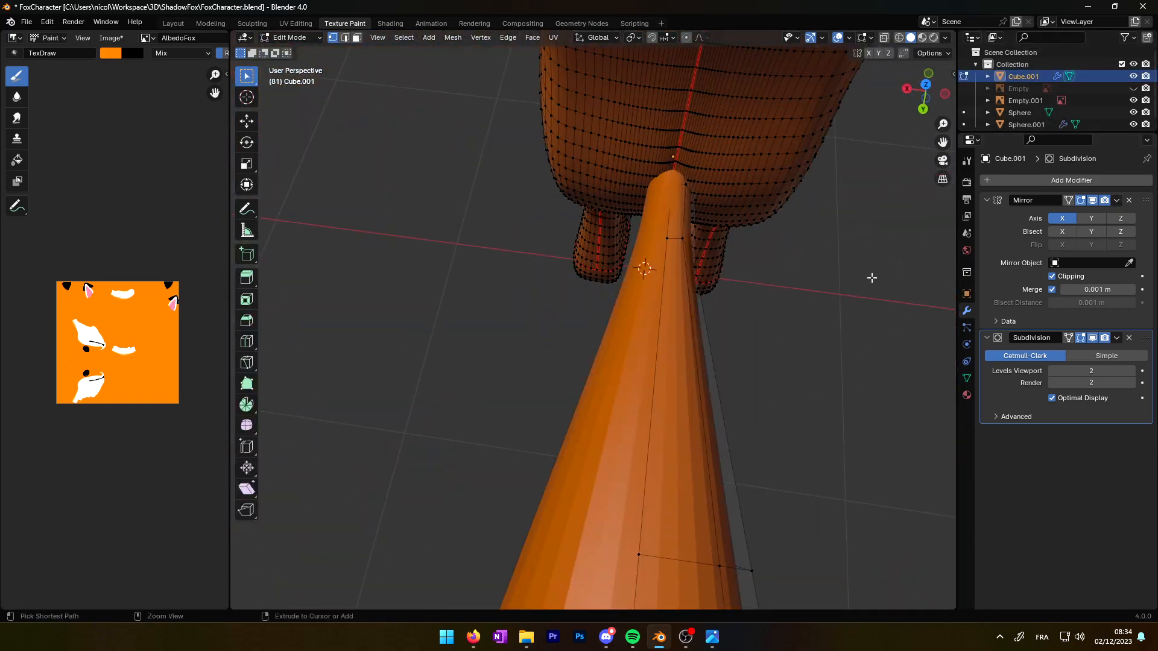
pyautogui.hotkey('ctrl', 'z')
pyautogui.hotkey('ctrl', 'z')
# Step: Apply the tail's Mirror and Subdivision modifiers and join the tail into the body mesh
pyautogui.hotkey('ctrl', 'a')
pyautogui.hotkey('ctrl', 'a')
pyautogui.moveTo(791, 289); pyautogui.dragTo(904, 284, button='middle')
pyautogui.keyDown('shift'); pyautogui.click(458, 241); pyautogui.keyUp('shift')
pyautogui.click(414, 37)
pyautogui.click(293, 64)
# Step: Unwrap the entire joined fox mesh, tail included, along its seams
pyautogui.moveTo(422, 241); pyautogui.dragTo(638, 443, button='middle')
pyautogui.press('u')
pyautogui.click(537, 351)
pyautogui.press('u')
pyautogui.moveTo(536, 351); pyautogui.dragTo(537, 386, button='middle')
pyautogui.click(667, 514)
pyautogui.press('a')
pyautogui.press('u')
pyautogui.click(483, 346)
# Step: Widen the image editor and cover the AlbedoFox texture in solid orange with a 471 px brush
pyautogui.moveTo(483, 346); pyautogui.dragTo(568, 317, button='middle')
pyautogui.moveTo(229, 317); pyautogui.dragTo(727, 316)
pyautogui.scroll(5, 354, 333)
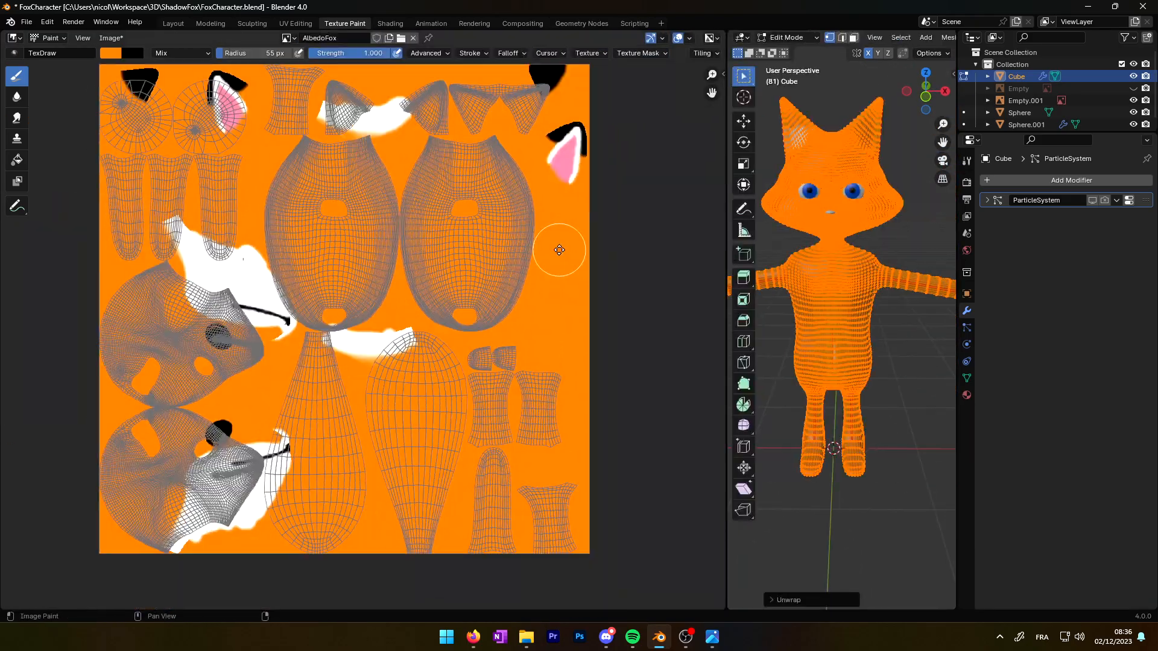
pyautogui.moveTo(302, 204); pyautogui.dragTo(349, 308, button='middle')
pyautogui.scroll(-3, 363, 333)
pyautogui.click(48, 38)
pyautogui.click(52, 67)
pyautogui.click(52, 81)
pyautogui.moveTo(422, 284); pyautogui.dragTo(399, 252, button='middle')
pyautogui.press('f')
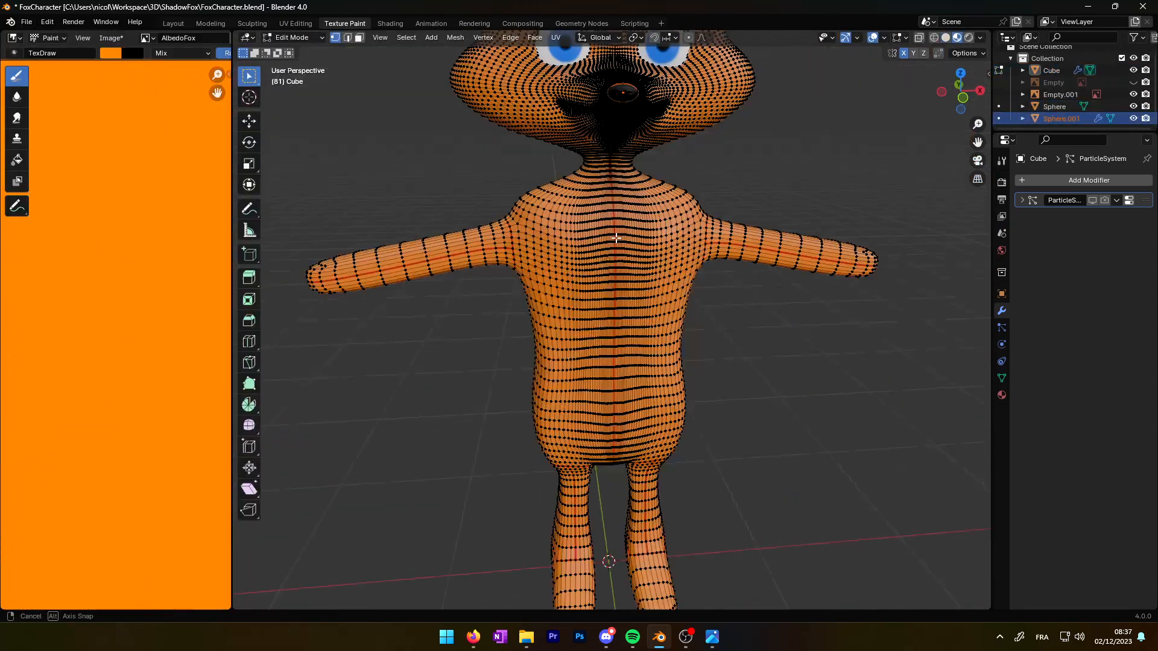
# Step: Set up Texture Paint on the fox body with a 36 px brush and bring the back of the head into view
pyautogui.press('Tab')
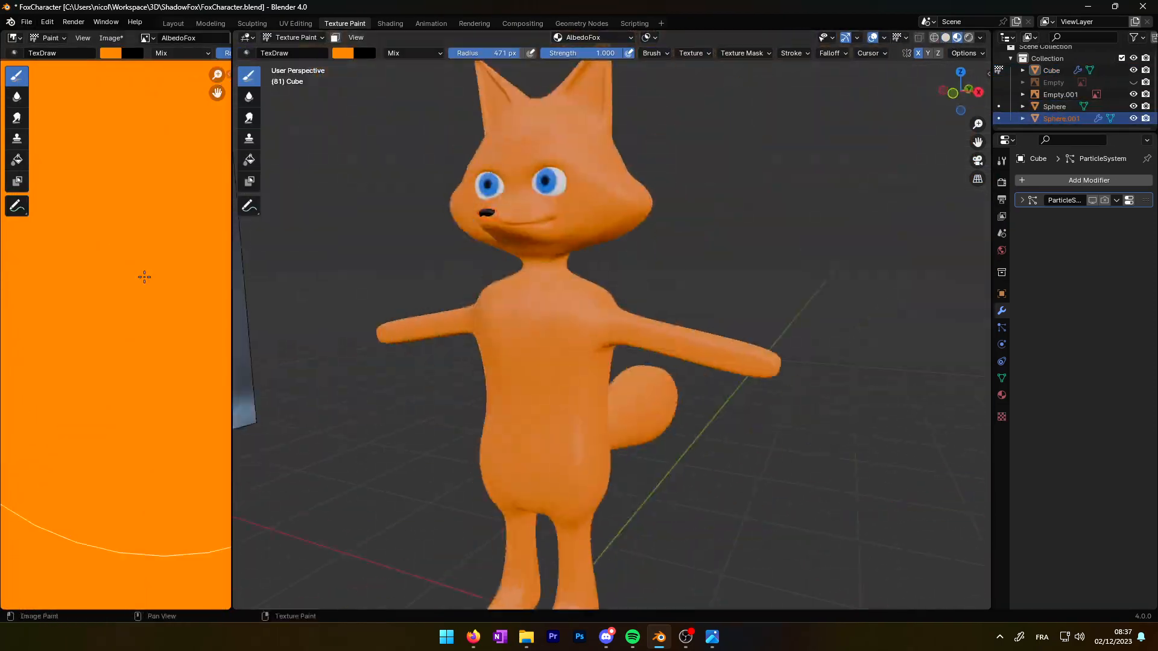
pyautogui.click(294, 37)
pyautogui.click(308, 62)
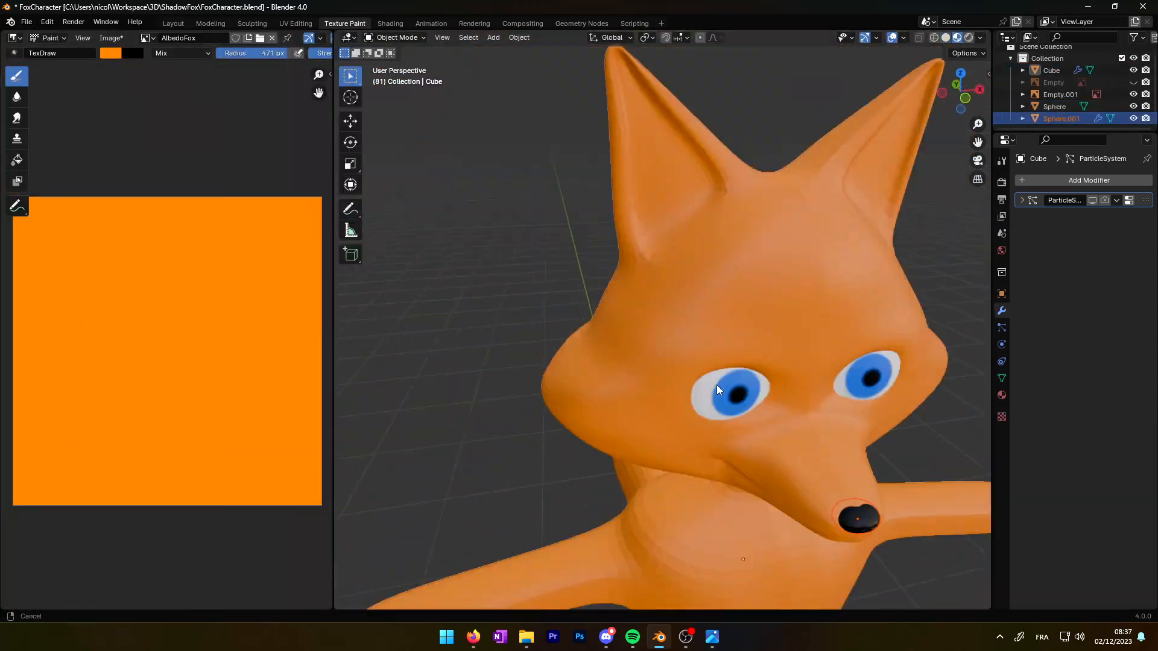
pyautogui.moveTo(603, 338); pyautogui.dragTo(565, 336, button='middle')
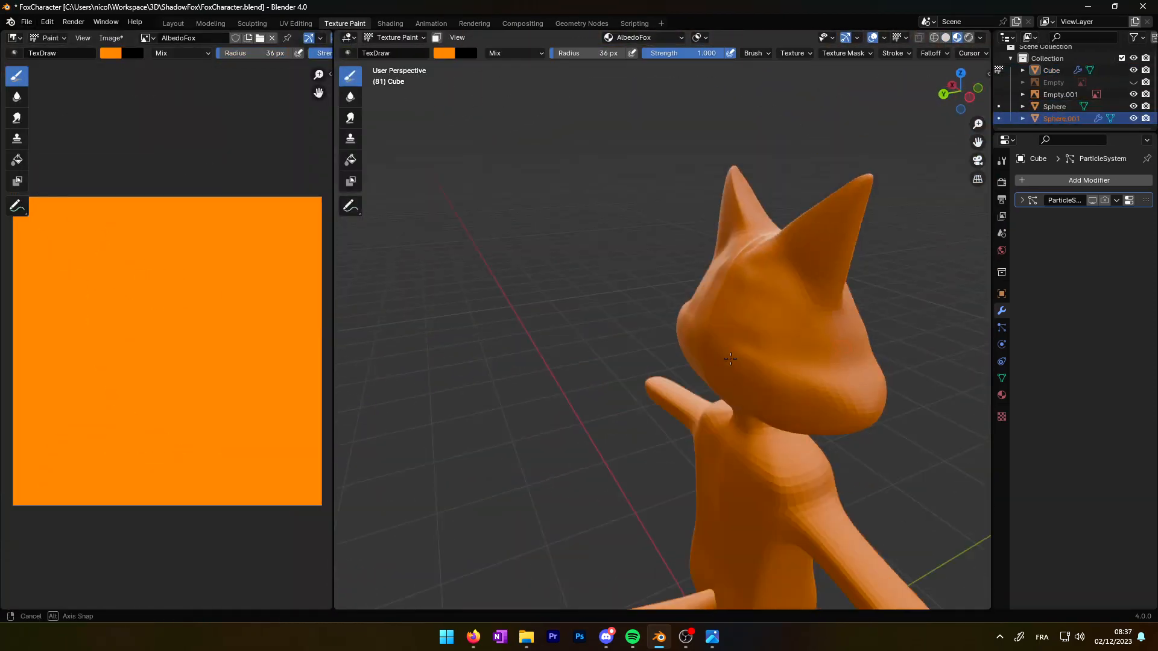
pyautogui.scroll(3, 564, 336)
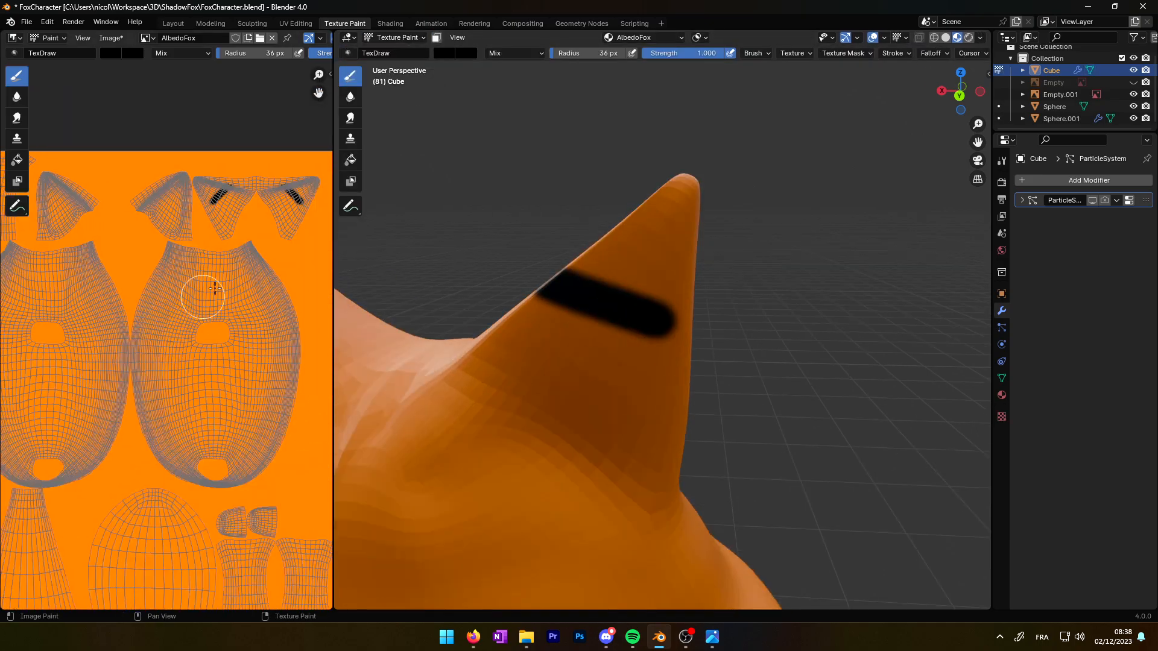
# Step: Paint the back, edges and inner tip of the ear black
pyautogui.scroll(3, 232, 276)
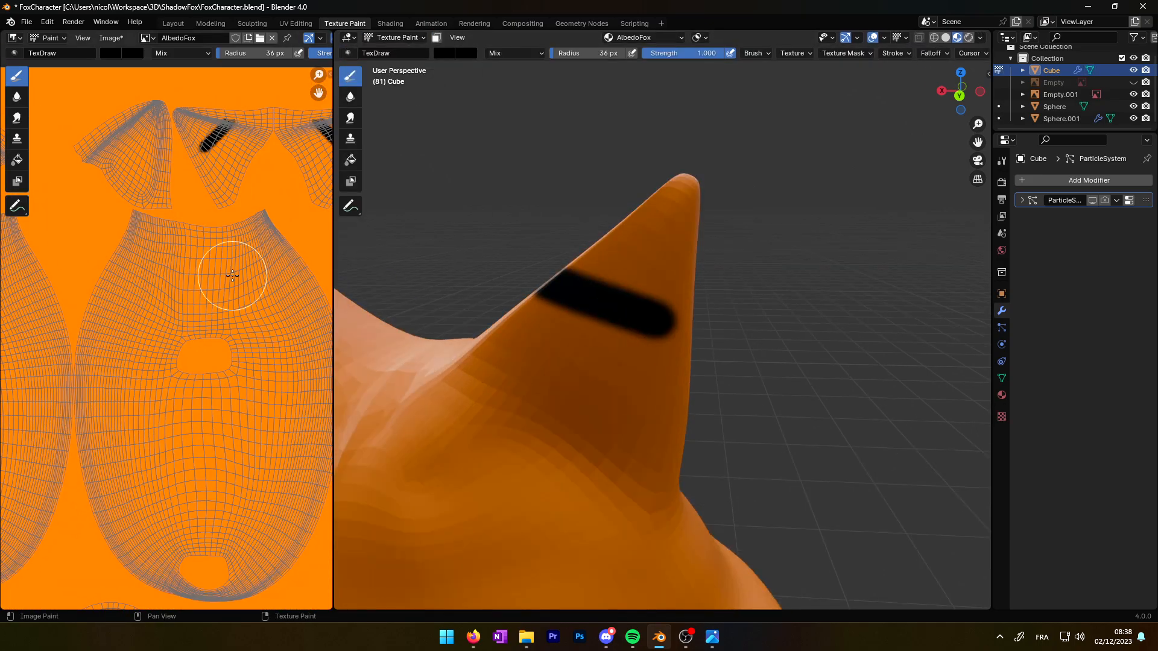
pyautogui.moveTo(553, 317); pyautogui.dragTo(612, 378, button='middle')
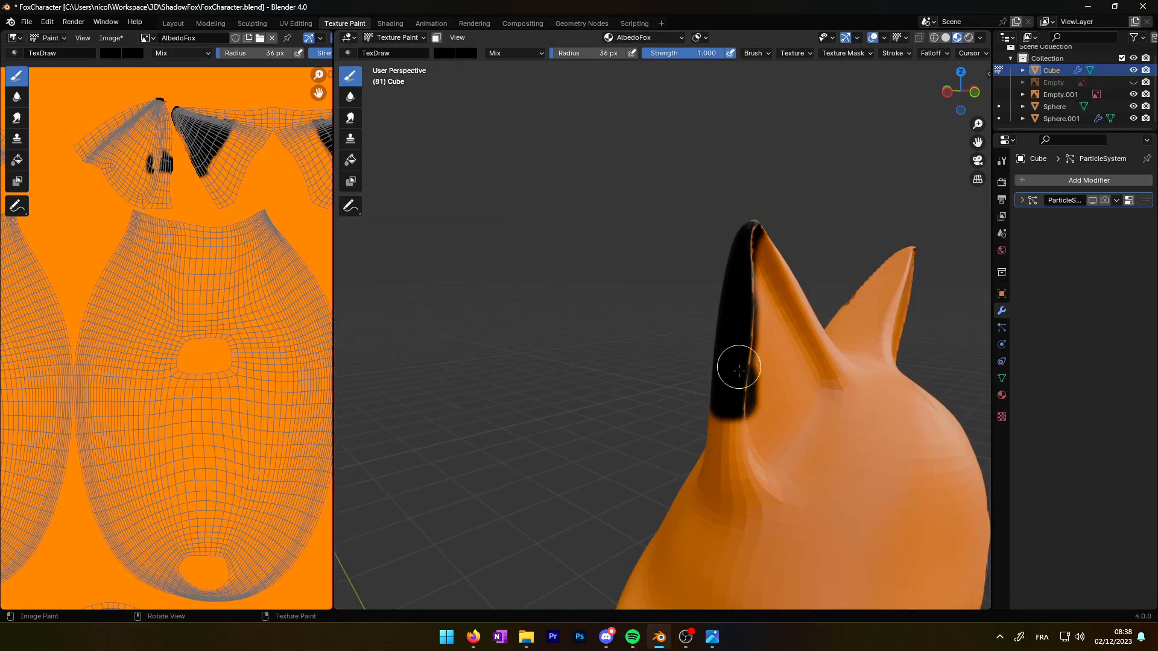
pyautogui.moveTo(740, 375); pyautogui.dragTo(564, 382, button='middle')
pyautogui.moveTo(588, 313); pyautogui.dragTo(724, 392)
pyautogui.moveTo(542, 374)
pyautogui.mouseDown(button='middle')
pyautogui.moveTo(572, 355)
pyautogui.moveTo(703, 346)
pyautogui.mouseUp(button='middle')
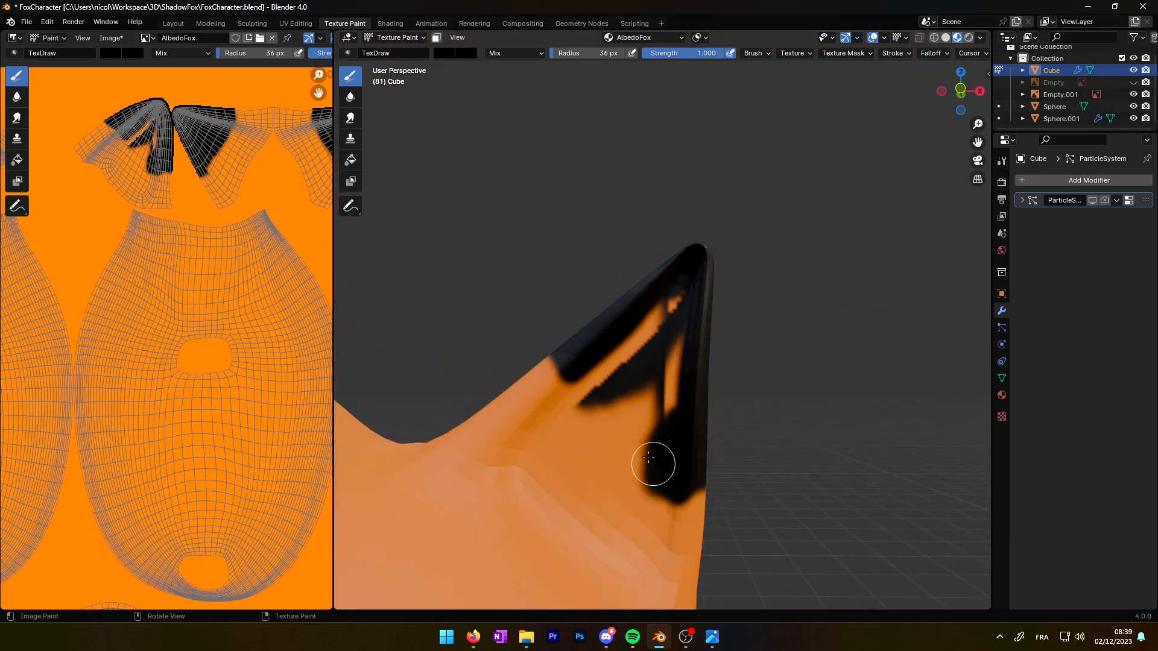
pyautogui.scroll(-7, 665, 319)
pyautogui.moveTo(542, 391)
pyautogui.mouseDown(button='middle')
pyautogui.moveTo(613, 419)
pyautogui.moveTo(531, 398)
pyautogui.mouseUp(button='middle')
pyautogui.scroll(2, 531, 398)
pyautogui.scroll(6, 437, 260)
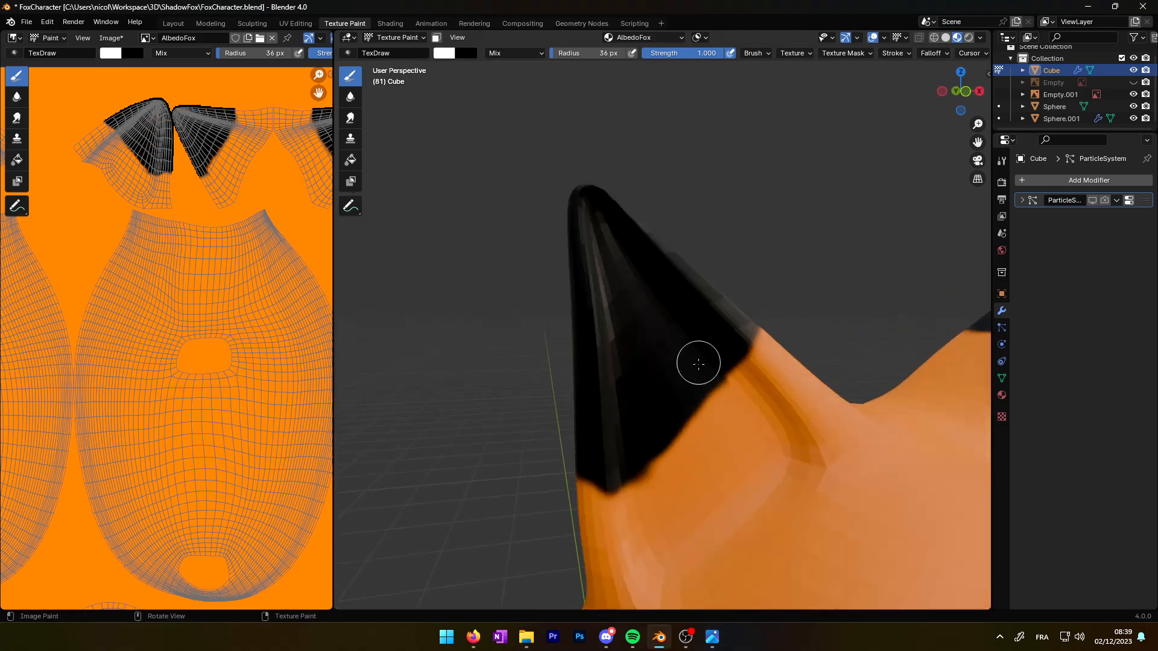
# Step: Paint a white border along both inner edges of the ear with a 10 px brush
pyautogui.moveTo(586, 214); pyautogui.dragTo(593, 256)
pyautogui.moveTo(594, 256); pyautogui.dragTo(467, 364, button='middle')
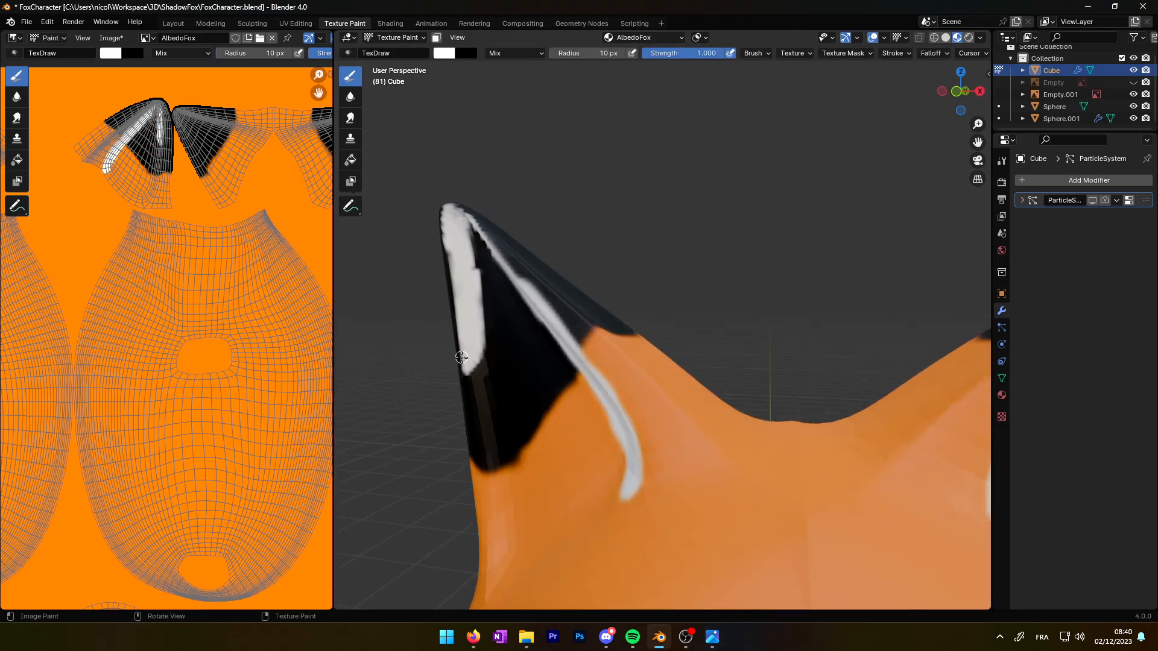
pyautogui.moveTo(493, 496); pyautogui.dragTo(505, 554)
pyautogui.scroll(2, 497, 464)
pyautogui.scroll(-5, 520, 374)
pyautogui.moveTo(520, 410)
pyautogui.keyDown('shift'); pyautogui.mouseDown(button='middle')
pyautogui.moveTo(831, 455)
pyautogui.moveTo(693, 449)
pyautogui.mouseUp(button='middle'); pyautogui.keyUp('shift')
pyautogui.scroll(4, 691, 284)
pyautogui.scroll(-6, 685, 317)
pyautogui.scroll(4, 162, 109)
# Step: Change the brush color to light pink and fill the inside of the ear with a 32 px brush
pyautogui.click(444, 53)
pyautogui.click(510, 126)
pyautogui.scroll(5, 724, 464)
pyautogui.moveTo(606, 351); pyautogui.dragTo(590, 295)
pyautogui.moveTo(569, 217); pyautogui.dragTo(545, 67)
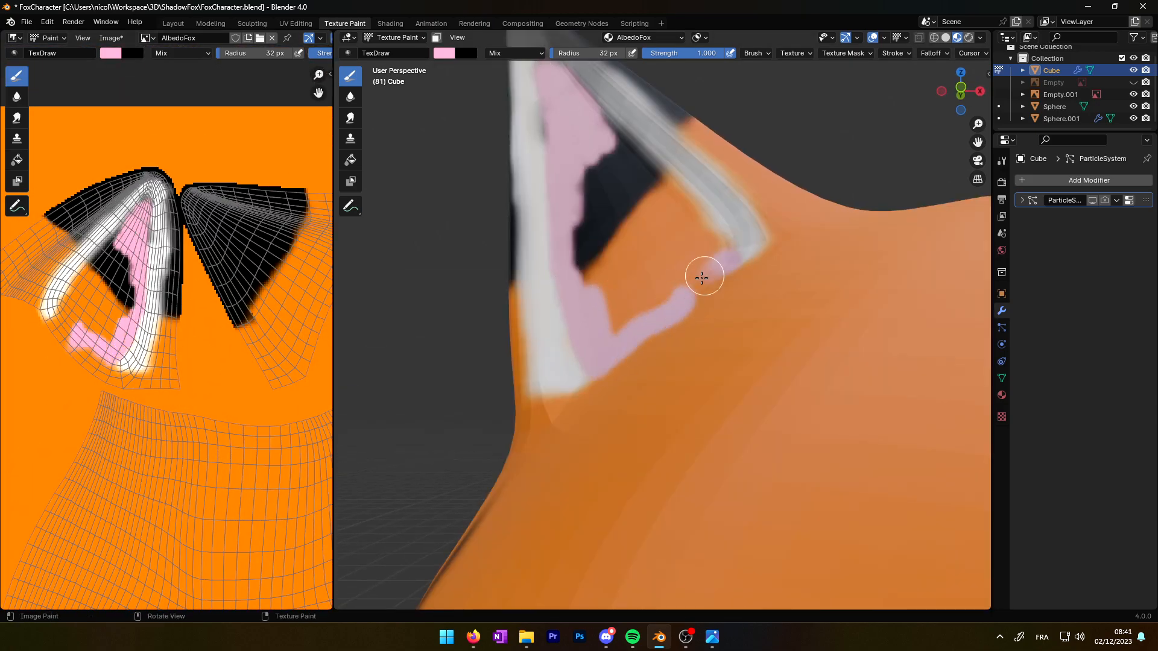
pyautogui.keyDown('shift'); pyautogui.moveTo(565, 318); pyautogui.dragTo(639, 357, button='middle'); pyautogui.keyUp('shift')
pyautogui.scroll(-3, 639, 358)
pyautogui.scroll(1, 166, 332)
# Step: Sample the ear's black, resize the brush and repaint the ear's outer edge beside the white border
pyautogui.press('s')
pyautogui.press('f')
pyautogui.scroll(4, 643, 207)
pyautogui.moveTo(630, 154); pyautogui.dragTo(629, 220)
pyautogui.moveTo(633, 404); pyautogui.dragTo(645, 448)
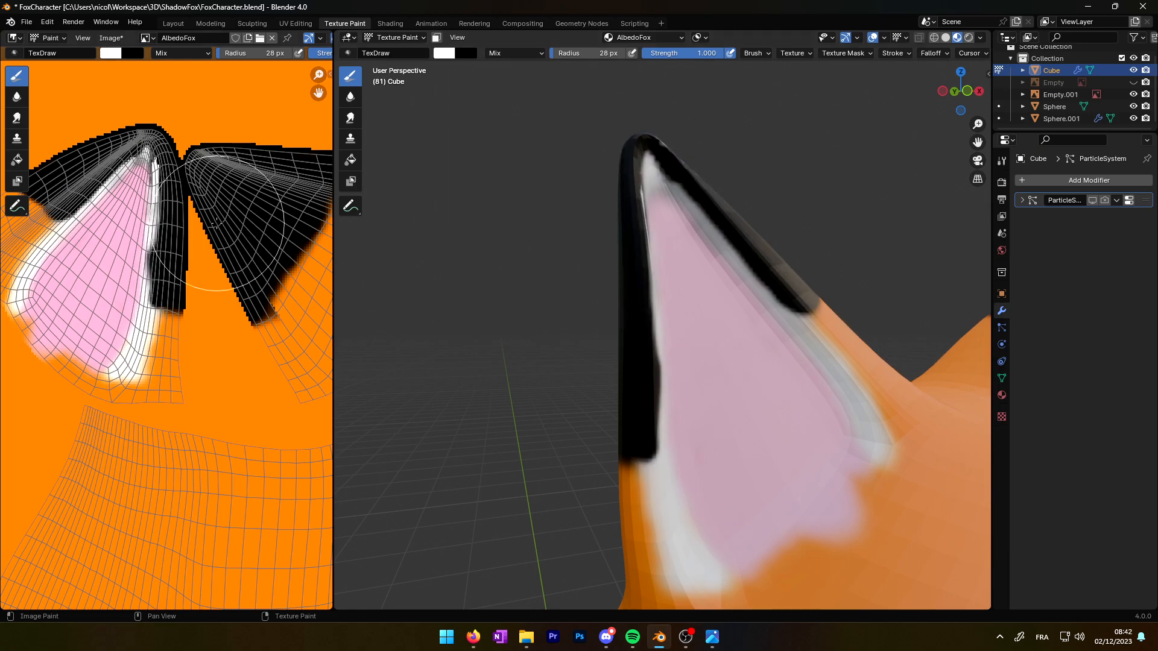
# Step: Touch up the white border along the ear's inner edge beside the black outer edge
pyautogui.moveTo(148, 153); pyautogui.dragTo(156, 284)
pyautogui.scroll(-1, 166, 284)
pyautogui.moveTo(467, 269); pyautogui.dragTo(415, 265, button='middle')
pyautogui.scroll(-15, 459, 361)
pyautogui.moveTo(458, 361)
pyautogui.mouseDown(button='middle')
pyautogui.moveTo(633, 362)
pyautogui.moveTo(524, 364)
pyautogui.mouseUp(button='middle')
pyautogui.scroll(12, 584, 365)
pyautogui.scroll(5, 585, 366)
pyautogui.moveTo(468, 417); pyautogui.dragTo(466, 479)
pyautogui.scroll(-9, 552, 349)
pyautogui.scroll(9, 515, 361)
# Step: Sample a color from the ear and touch up the edge of the other ear
pyautogui.press('s')
pyautogui.keyDown('shift'); pyautogui.moveTo(964, 322); pyautogui.dragTo(628, 328, button='middle'); pyautogui.keyUp('shift')
pyautogui.scroll(-9, 754, 362)
pyautogui.moveTo(856, 344)
pyautogui.mouseDown(button='middle')
pyautogui.moveTo(872, 440)
pyautogui.moveTo(862, 368)
pyautogui.mouseUp(button='middle')
pyautogui.scroll(5, 862, 368)
pyautogui.moveTo(852, 478); pyautogui.dragTo(877, 205)
pyautogui.moveTo(783, 422)
pyautogui.mouseDown(button='middle')
pyautogui.moveTo(663, 326)
pyautogui.moveTo(633, 422)
pyautogui.mouseUp(button='middle')
pyautogui.scroll(6, 633, 422)
# Step: Sample the orange fur color and paint over the uneven pink and white paint at the ear's base
pyautogui.press('s')
pyautogui.scroll(-6, 246, 390)
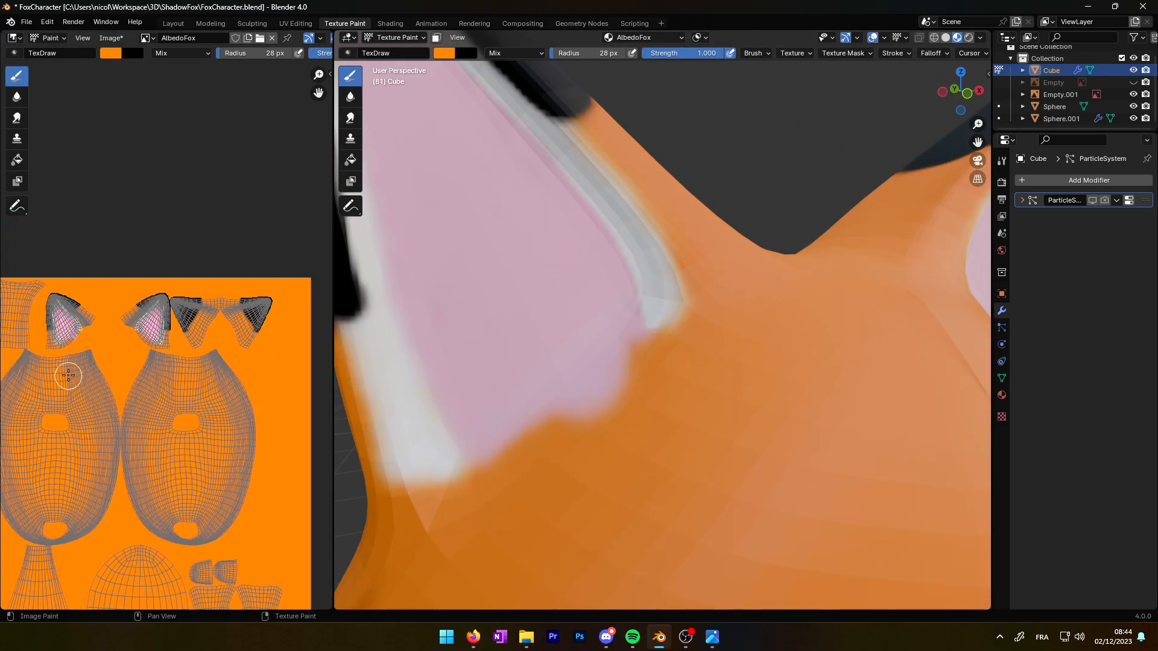
pyautogui.scroll(6, 246, 390)
pyautogui.moveTo(627, 362); pyautogui.dragTo(543, 473)
# Step: Change the brush color to white and paint the front of the neck, the chin and the muzzle
pyautogui.scroll(-10, 542, 473)
pyautogui.moveTo(693, 470); pyautogui.dragTo(674, 423, button='middle')
pyautogui.scroll(-6, 181, 317)
pyautogui.click(110, 53)
pyautogui.click(163, 119)
pyautogui.moveTo(654, 446); pyautogui.dragTo(696, 388)
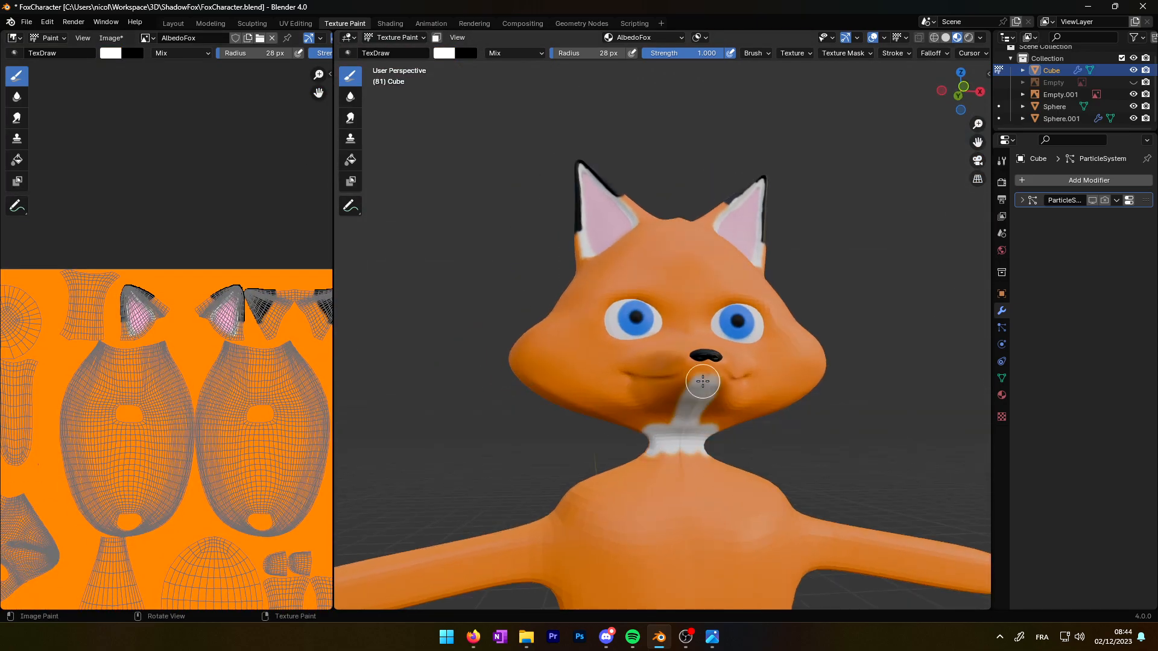
pyautogui.moveTo(626, 481); pyautogui.dragTo(620, 295, button='middle')
pyautogui.scroll(4, 621, 447)
pyautogui.scroll(-4, 621, 448)
pyautogui.scroll(5, 34, 541)
# Step: Extend the white throat marking down into a patch on the upper chest
pyautogui.moveTo(34, 540); pyautogui.dragTo(263, 281, button='middle')
pyautogui.scroll(-2, 264, 280)
pyautogui.moveTo(633, 313); pyautogui.dragTo(657, 486, button='middle')
pyautogui.scroll(5, 656, 486)
pyautogui.moveTo(656, 486); pyautogui.dragTo(627, 467)
pyautogui.scroll(-9, 646, 452)
# Step: Paint the wide outer part of the tail white all the way around, using the 28 px brush
pyautogui.moveTo(645, 452)
pyautogui.mouseDown(button='middle')
pyautogui.moveTo(633, 375)
pyautogui.moveTo(765, 414)
pyautogui.mouseUp(button='middle')
pyautogui.scroll(-5, 765, 413)
pyautogui.moveTo(512, 422); pyautogui.dragTo(675, 398, button='middle')
pyautogui.scroll(3, 613, 396)
pyautogui.moveTo(543, 371); pyautogui.dragTo(613, 395)
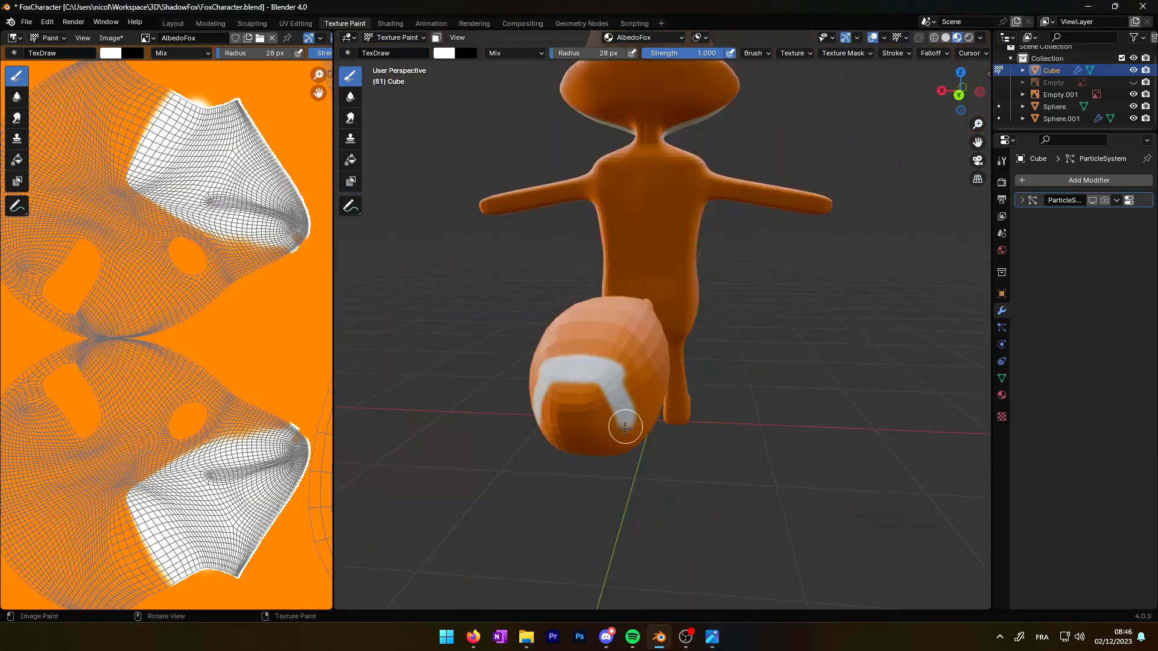
pyautogui.moveTo(613, 396); pyautogui.dragTo(530, 361, button='middle')
pyautogui.moveTo(558, 313); pyautogui.dragTo(561, 377)
pyautogui.moveTo(560, 377); pyautogui.dragTo(531, 362, button='middle')
pyautogui.moveTo(530, 338); pyautogui.dragTo(470, 378)
pyautogui.moveTo(470, 378)
pyautogui.mouseDown(button='middle')
pyautogui.moveTo(718, 333)
pyautogui.moveTo(724, 372)
pyautogui.mouseUp(button='middle')
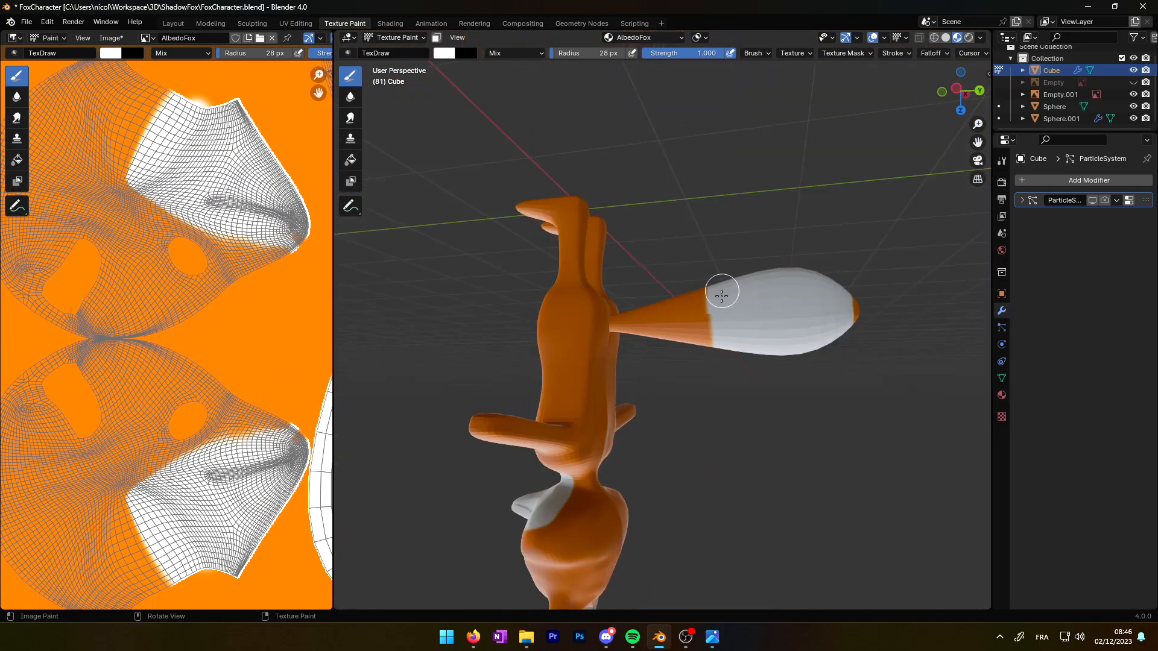
# Step: Swap the brush color to black and paint the tip of the tail
pyautogui.moveTo(612, 401)
pyautogui.mouseDown(button='middle')
pyautogui.moveTo(620, 366)
pyautogui.moveTo(693, 314)
pyautogui.mouseUp(button='middle')
pyautogui.press('x')
pyautogui.scroll(3, 693, 313)
pyautogui.moveTo(272, 452); pyautogui.dragTo(104, 192, button='middle')
pyautogui.moveTo(272, 181); pyautogui.dragTo(90, 325, button='middle')
pyautogui.scroll(-3, 480, 245)
pyautogui.scroll(-4, 157, 330)
pyautogui.moveTo(565, 482); pyautogui.dragTo(575, 420, button='middle')
pyautogui.scroll(2, 575, 420)
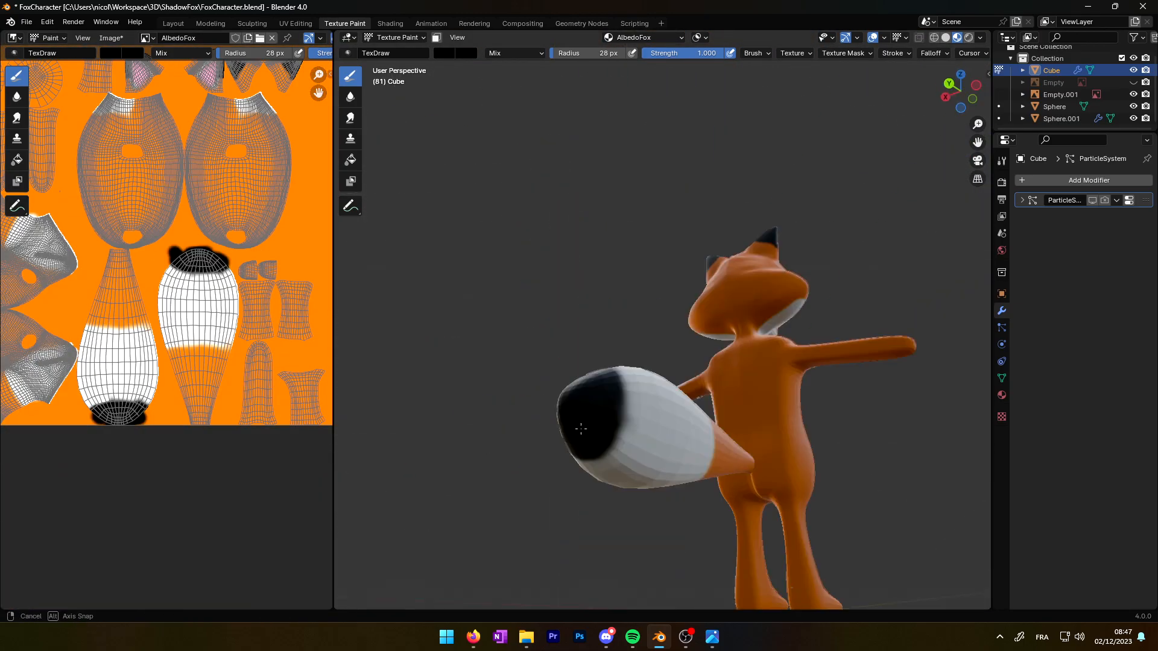
# Step: Paint a thin black outline around the eyes and save the file
pyautogui.moveTo(647, 396); pyautogui.dragTo(916, 500, button='middle')
pyautogui.scroll(8, 711, 121)
pyautogui.moveTo(624, 321); pyautogui.dragTo(748, 287)
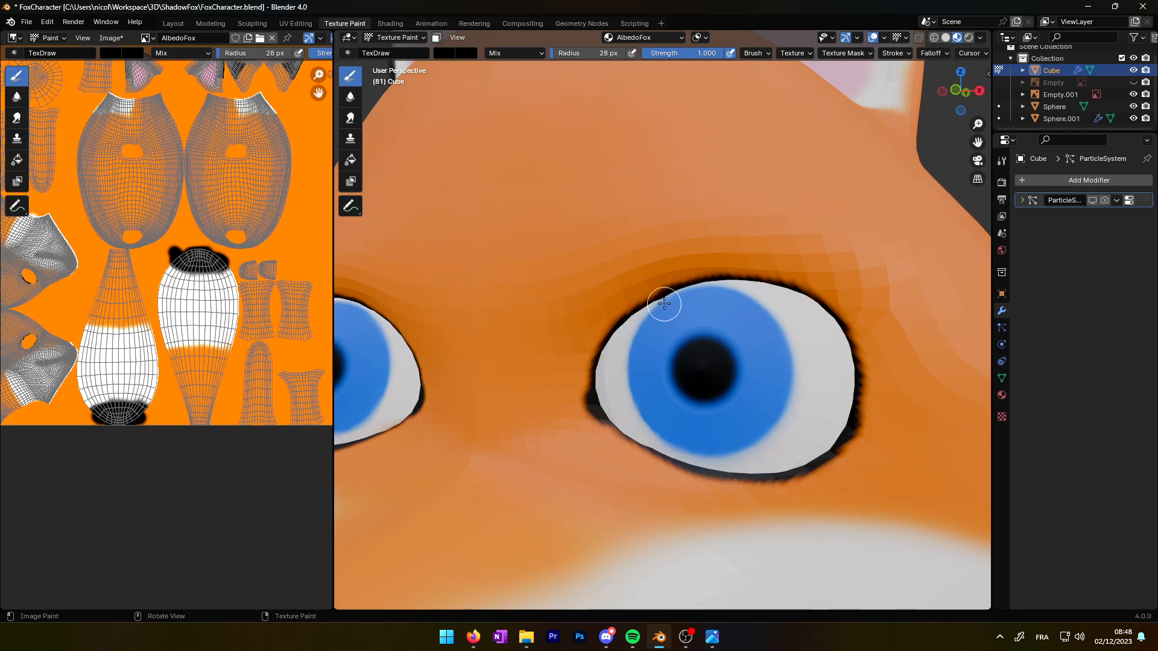
pyautogui.scroll(-5, 647, 312)
pyautogui.scroll(4, 559, 387)
pyautogui.moveTo(659, 380); pyautogui.dragTo(654, 438, button='middle')
pyautogui.scroll(-9, 559, 387)
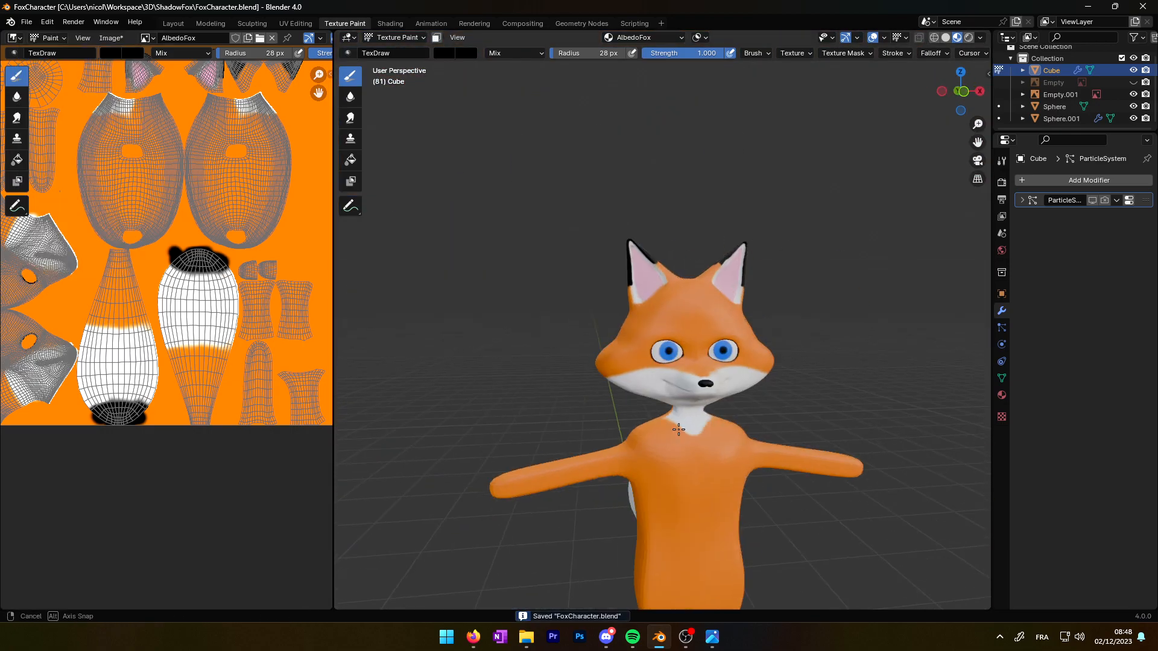
# Step: Paint the mouth as a black line across the white muzzle beneath the nose
pyautogui.scroll(8, 654, 382)
pyautogui.moveTo(668, 256); pyautogui.dragTo(653, 248, button='middle')
pyautogui.moveTo(654, 248); pyautogui.dragTo(676, 283)
pyautogui.moveTo(663, 286)
pyautogui.mouseDown(button='middle')
pyautogui.moveTo(597, 284)
pyautogui.moveTo(596, 309)
pyautogui.mouseUp(button='middle')
pyautogui.moveTo(473, 343); pyautogui.dragTo(607, 392)
pyautogui.scroll(-8, 719, 394)
pyautogui.moveTo(718, 394); pyautogui.dragTo(664, 336, button='middle')
pyautogui.scroll(-2, 664, 336)
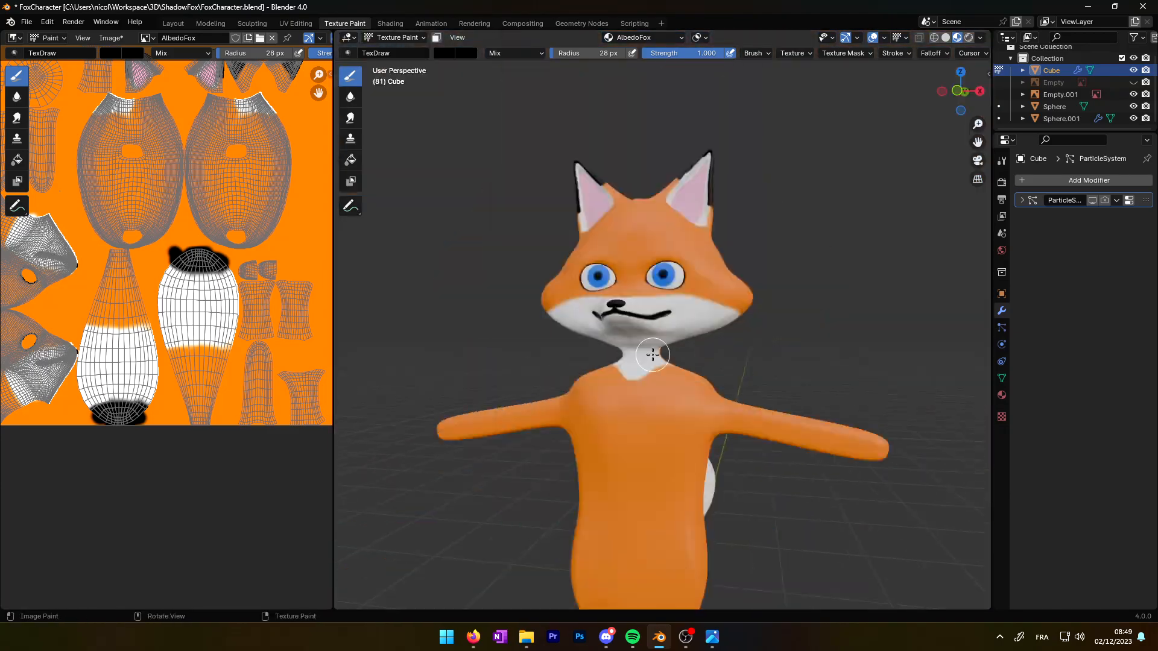
# Step: Switch the fox mesh from Texture Paint to Object Mode
pyautogui.scroll(-5, 726, 385)
pyautogui.press('Tab')
pyautogui.scroll(6, 727, 397)
pyautogui.click(399, 37)
pyautogui.click(404, 52)
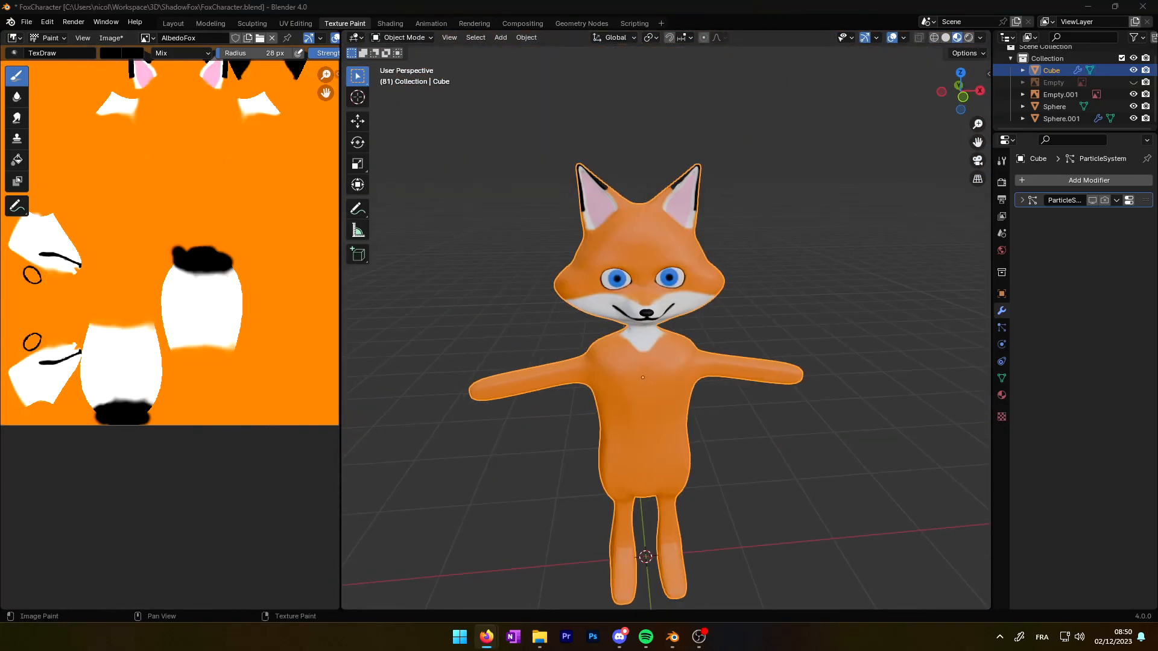